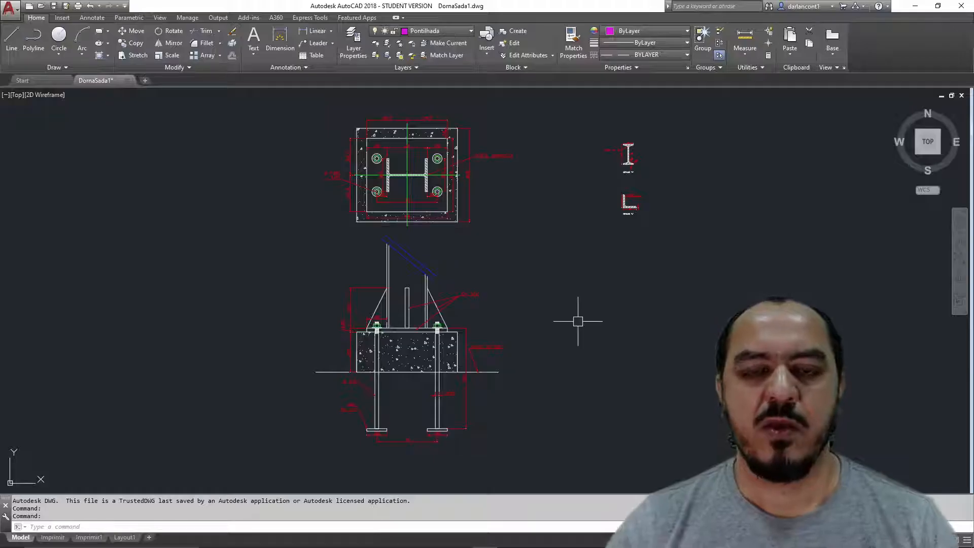
# Examine the base plate's dimensions in the plan view and the plate, stiffener and concrete dimensions in the side elevation
pyautogui.moveTo(547, 254); pyautogui.dragTo(544, 256, button='middle')
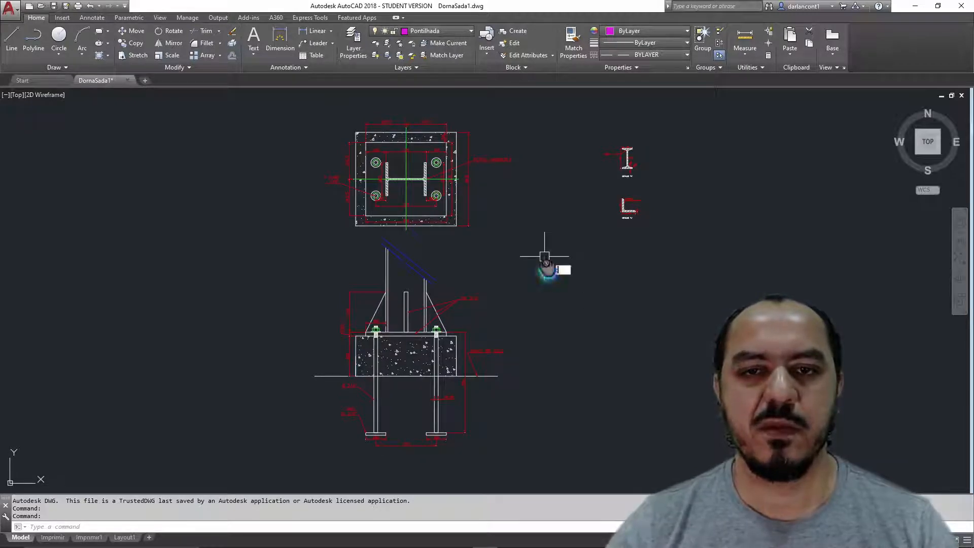
pyautogui.write('z')
pyautogui.press('Return')
pyautogui.press('Return')
pyautogui.moveTo(508, 365); pyautogui.dragTo(524, 233)
pyautogui.moveTo(520, 209); pyautogui.dragTo(562, 292, button='middle')
pyautogui.scroll(4, 392, 207)
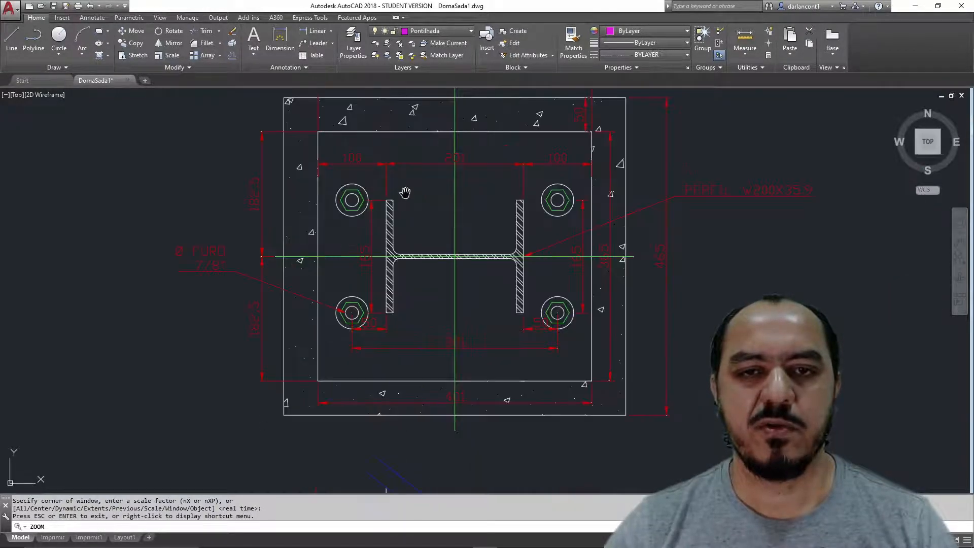
pyautogui.moveTo(406, 193); pyautogui.dragTo(407, 242, button='middle')
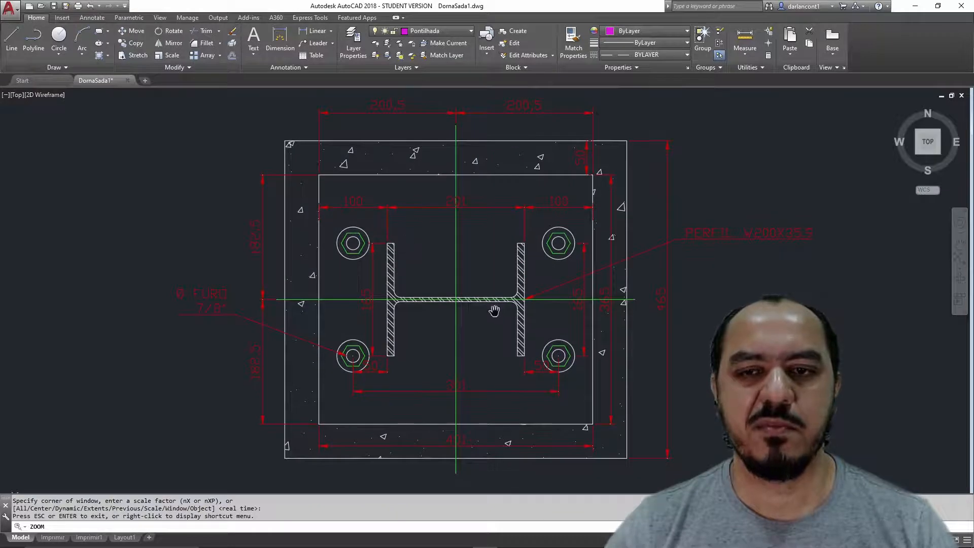
pyautogui.press('Escape')
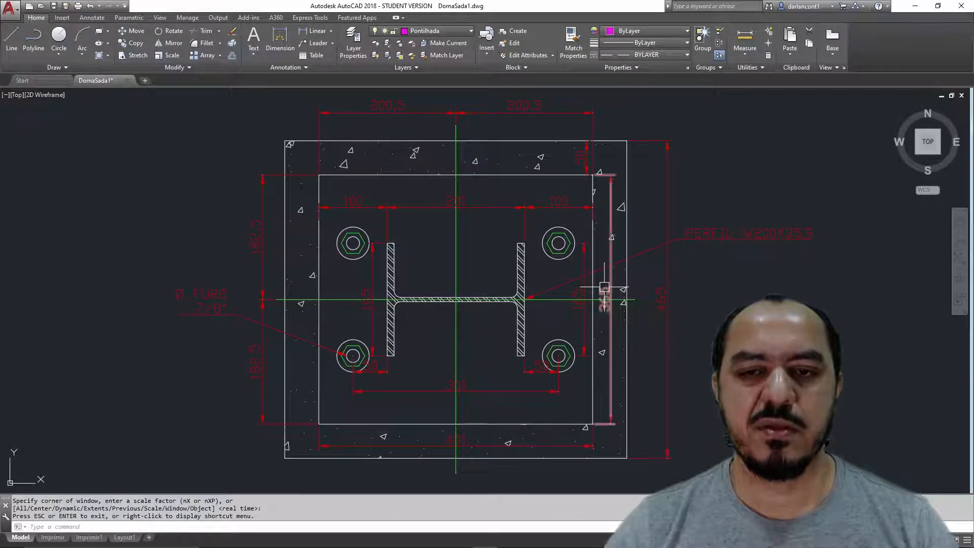
pyautogui.moveTo(604, 287)
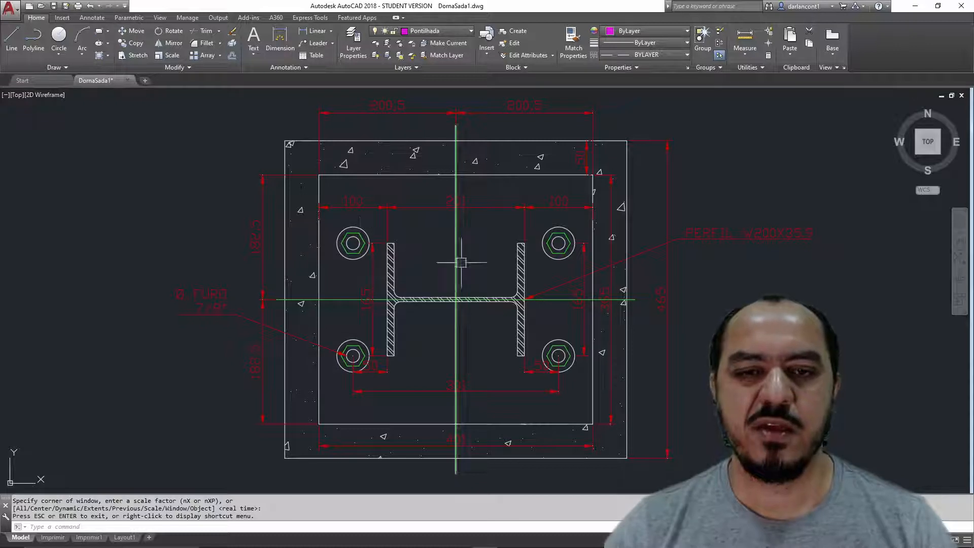
pyautogui.scroll(-4, 461, 181)
pyautogui.moveTo(452, 309); pyautogui.dragTo(449, 220, button='middle')
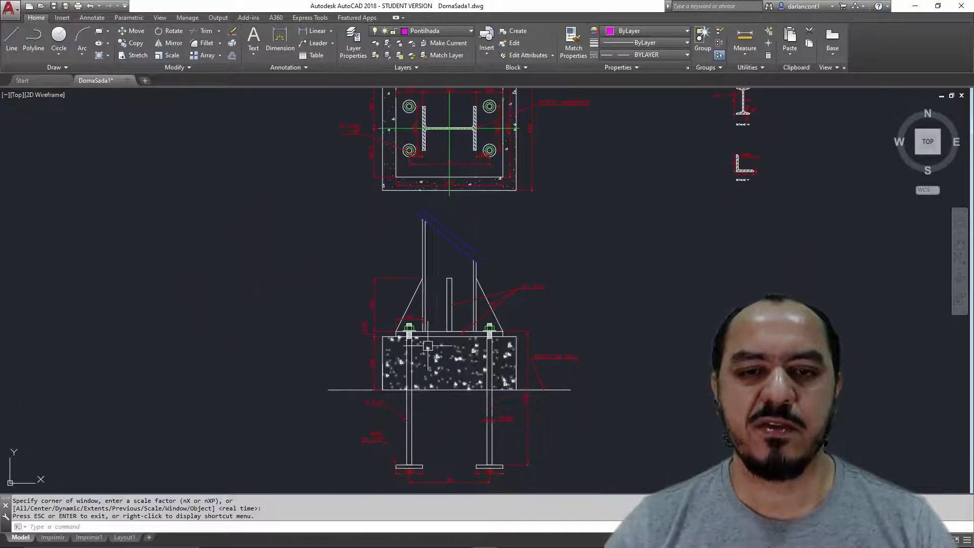
pyautogui.scroll(4, 450, 334)
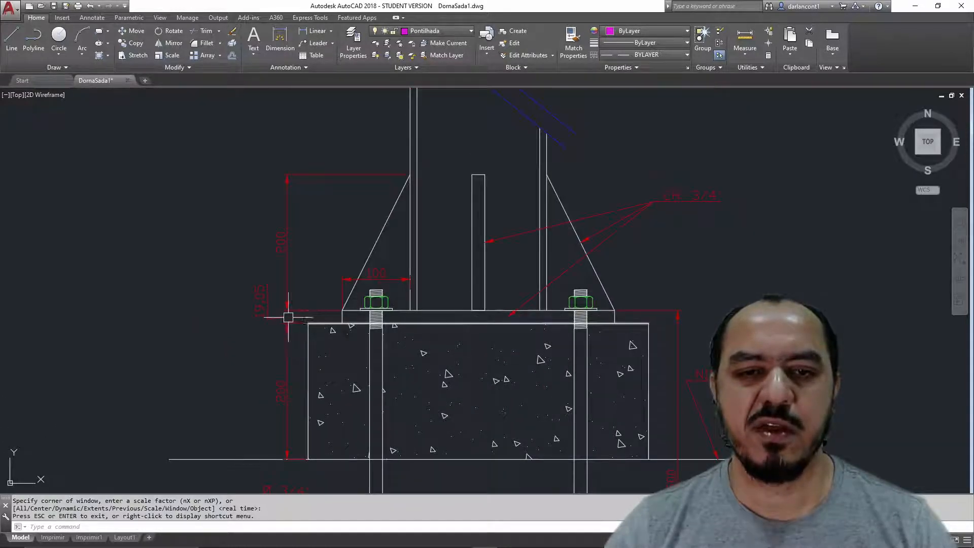
pyautogui.moveTo(290, 316); pyautogui.dragTo(243, 321, button='middle')
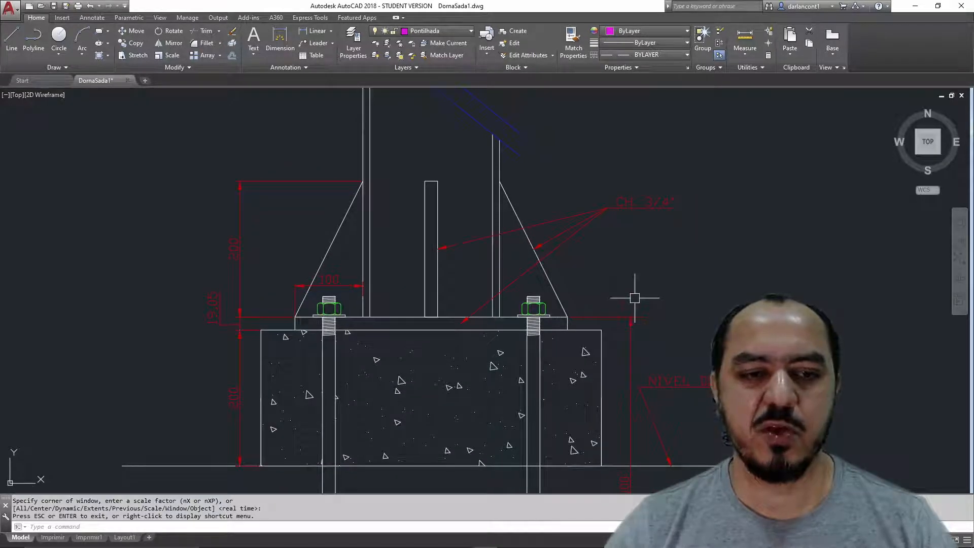
# Convert the 3/4" plate thickness to millimetres in the calculator by computing 3 ÷ 4 × 25,4, and return to the drawing
pyautogui.press('XF86Calculator')
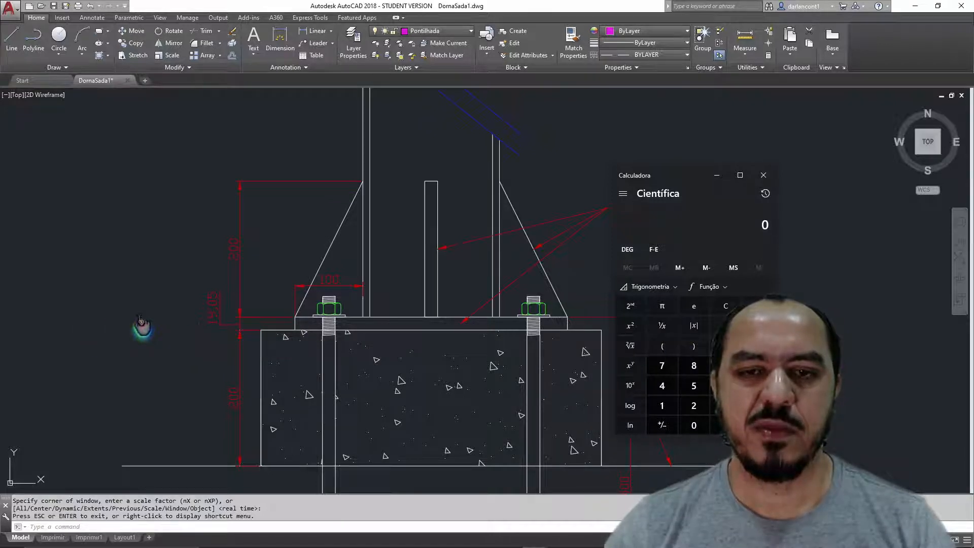
pyautogui.click(362, 307)
pyautogui.moveTo(619, 297); pyautogui.dragTo(524, 300, button='middle')
pyautogui.hotkey('alt', 'Tab')
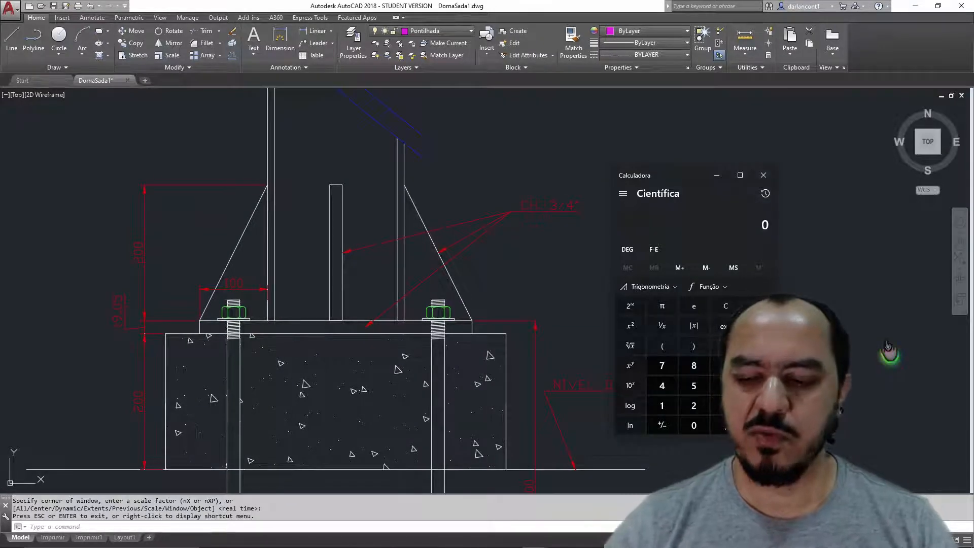
pyautogui.write('34')
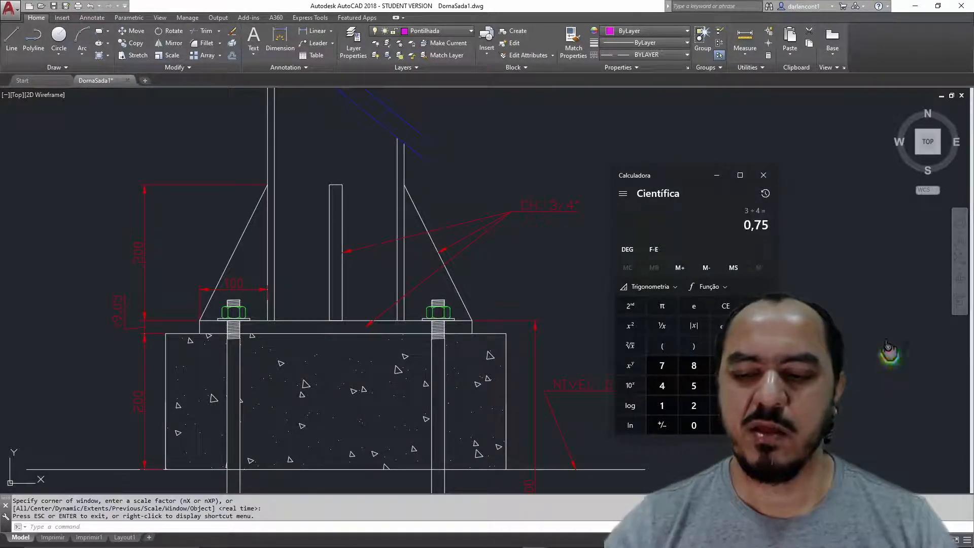
pyautogui.write('*')
pyautogui.write('25,4')
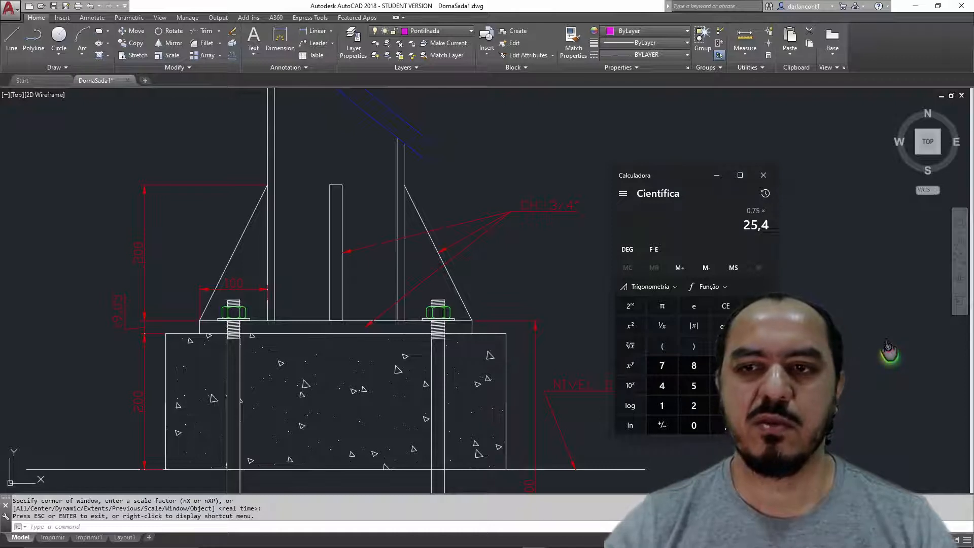
pyautogui.press('Return')
pyautogui.click(522, 278)
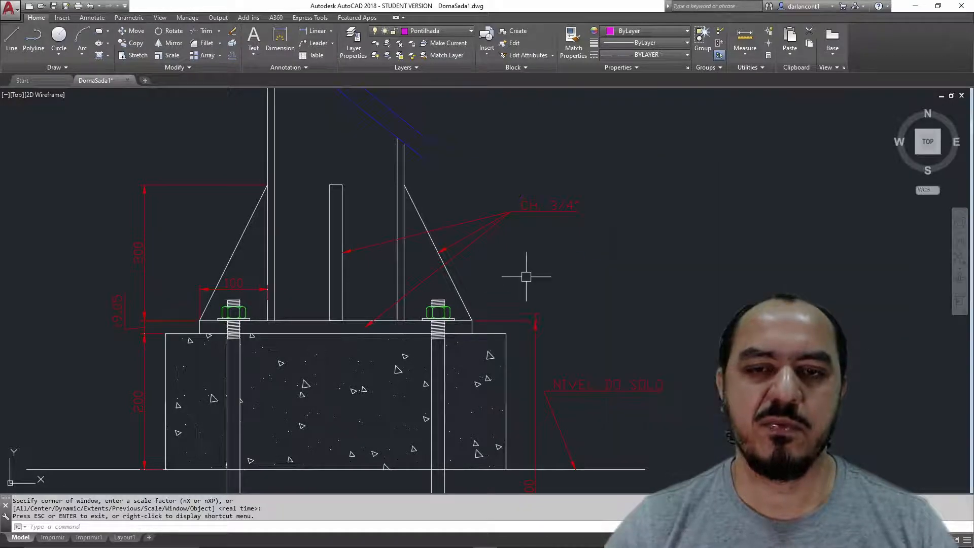
# Switch to SOLIDWORKS and start a sheet metal base flange with its sketch on the top plane
pyautogui.scroll(-6, 517, 303)
pyautogui.moveTo(514, 183); pyautogui.dragTo(497, 248, button='middle')
pyautogui.scroll(4, 447, 250)
pyautogui.scroll(3, 447, 250)
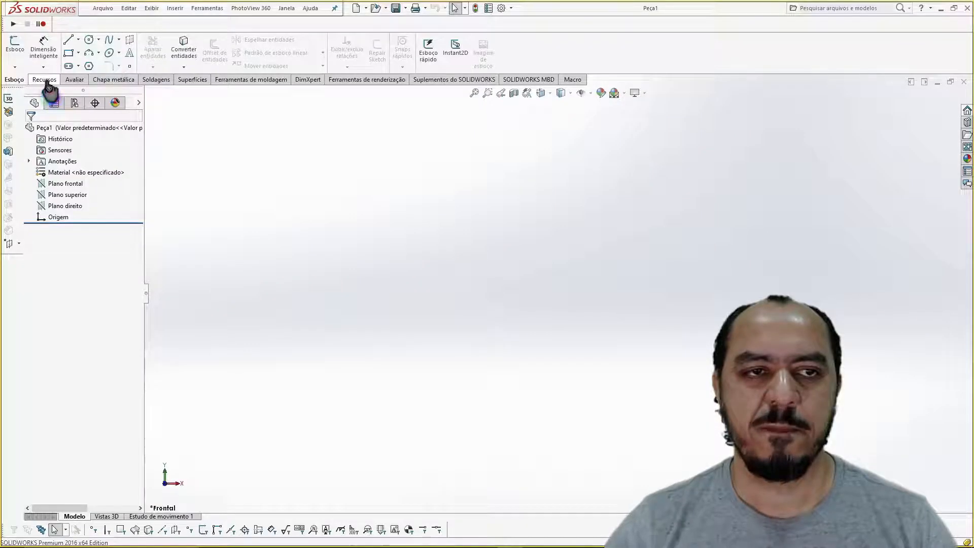
pyautogui.click(114, 81)
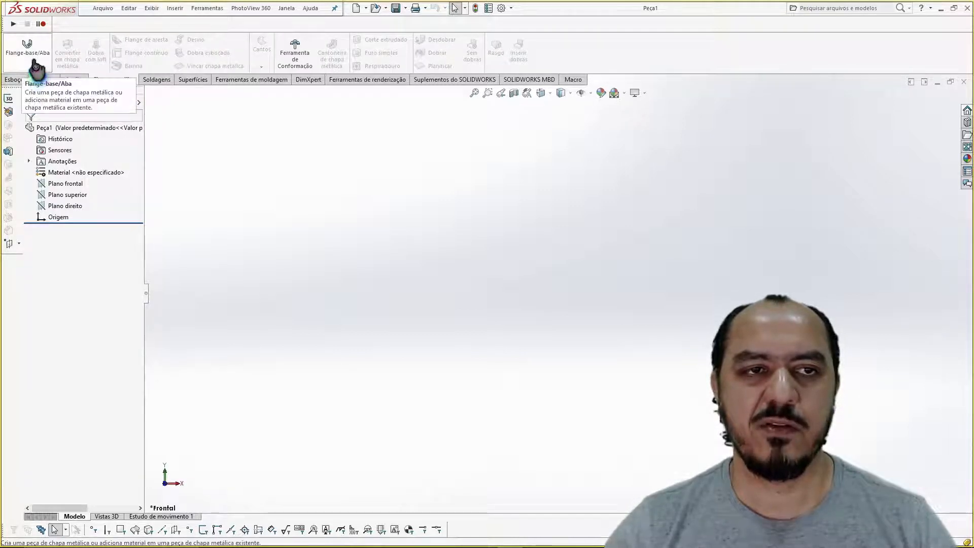
pyautogui.click(34, 63)
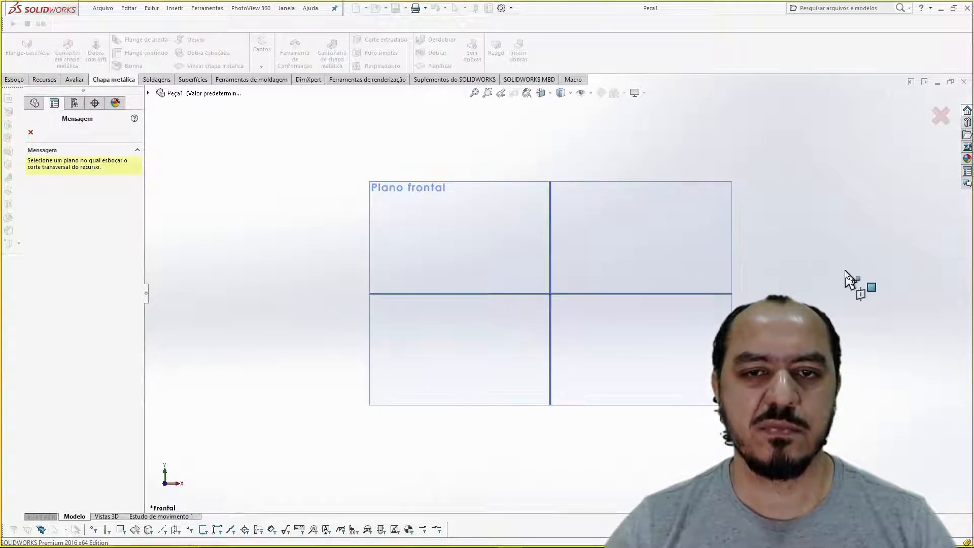
pyautogui.moveTo(859, 283); pyautogui.dragTo(791, 309, button='middle')
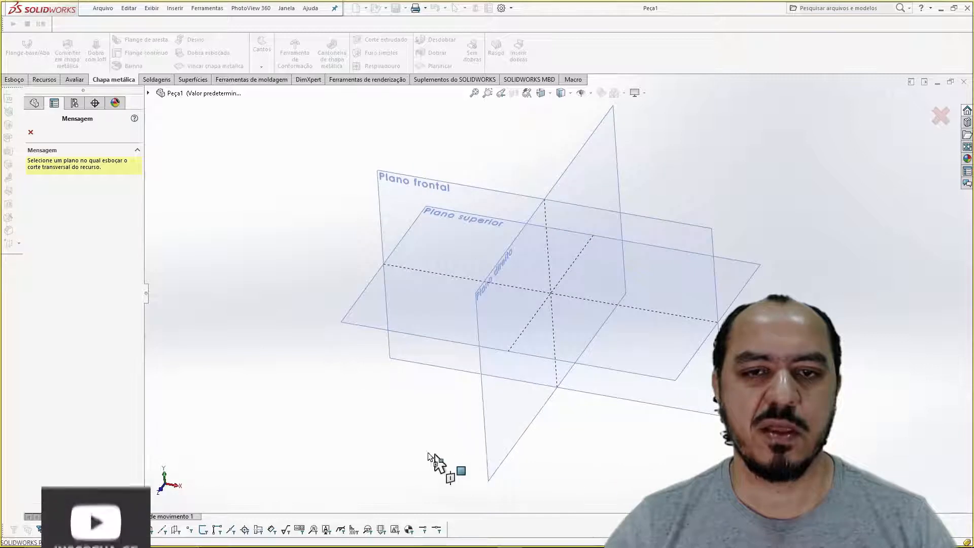
pyautogui.click(368, 310)
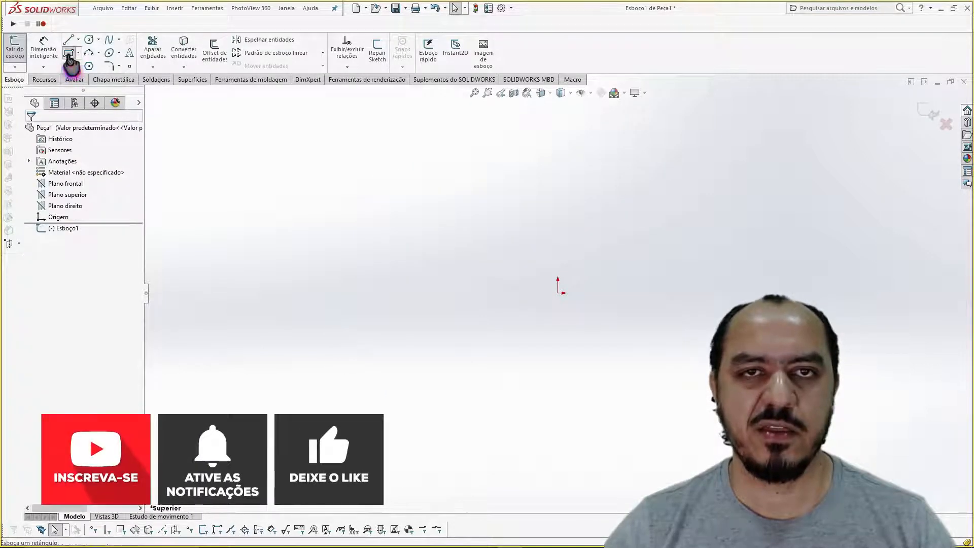
# Sketch a center rectangle about 84 mm wide and 67 mm high, centered on the origin
pyautogui.click(69, 53)
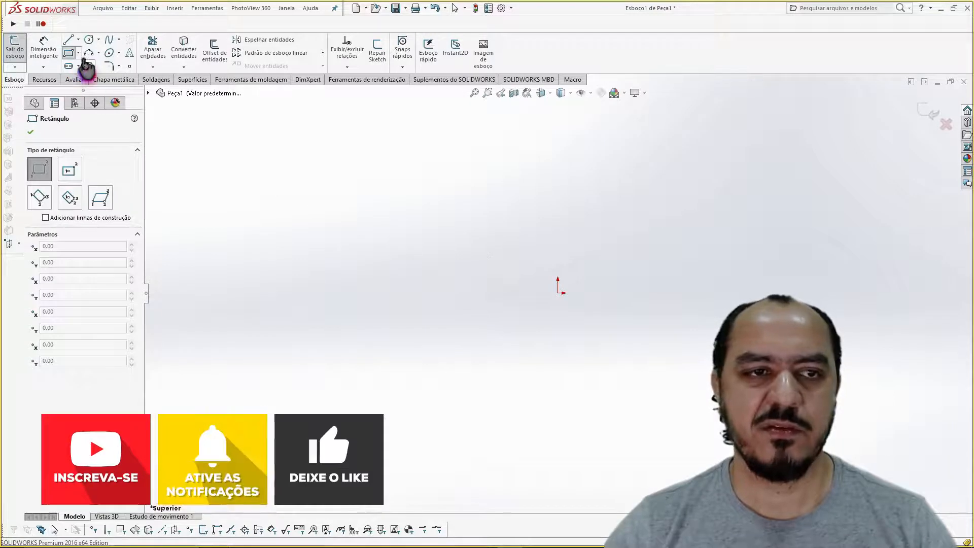
pyautogui.click(69, 56)
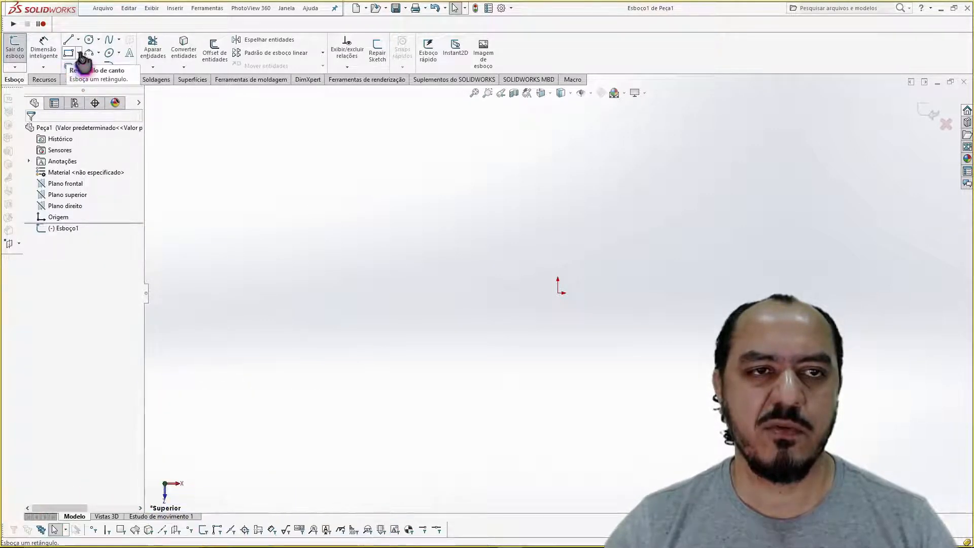
pyautogui.click(80, 54)
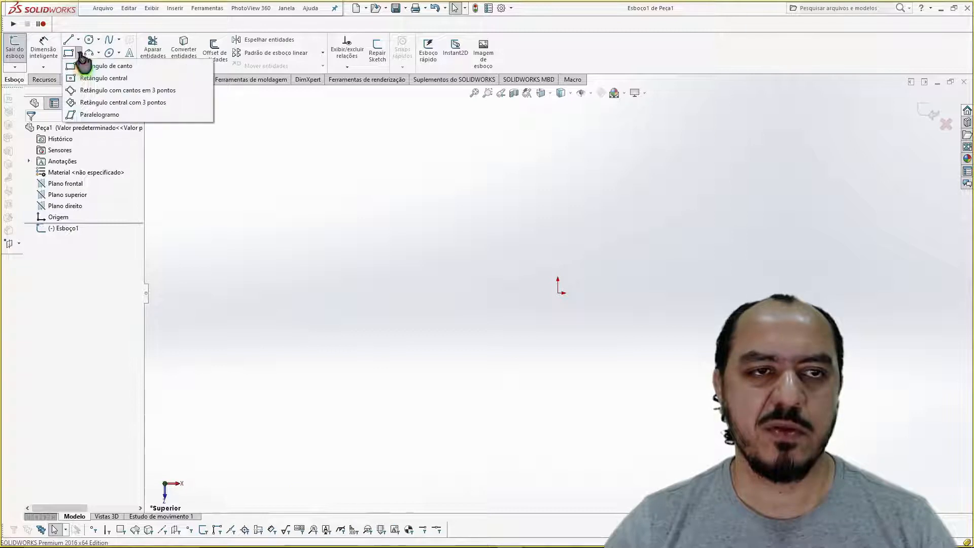
pyautogui.click(104, 79)
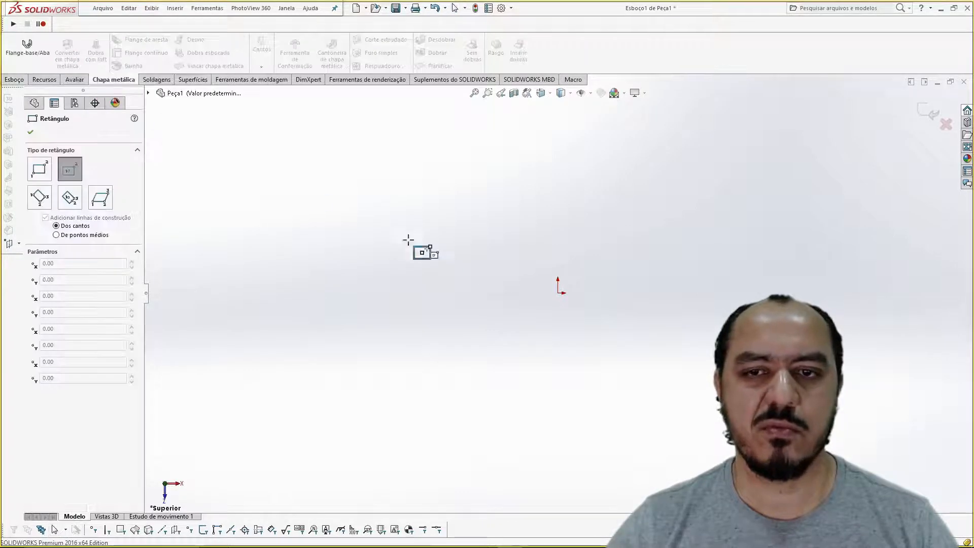
pyautogui.click(558, 292)
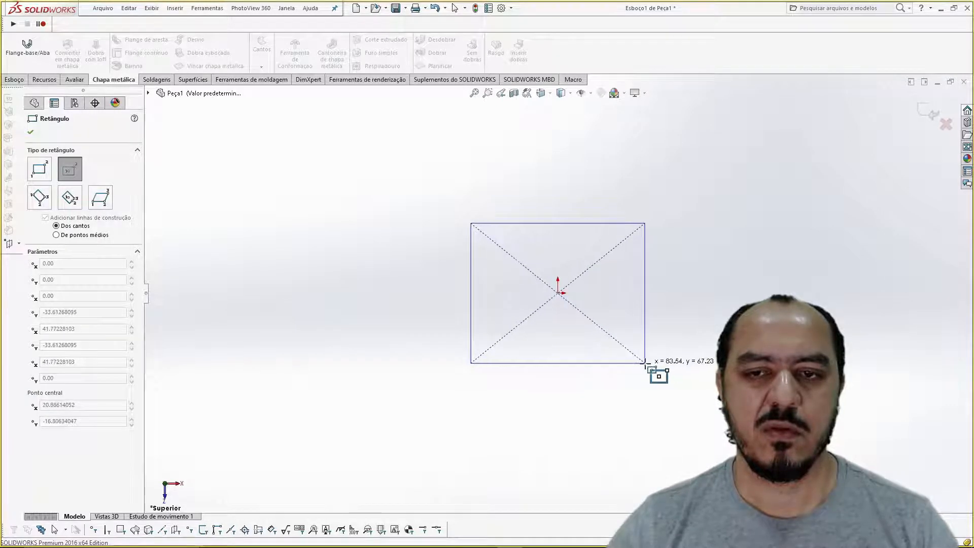
pyautogui.click(645, 362)
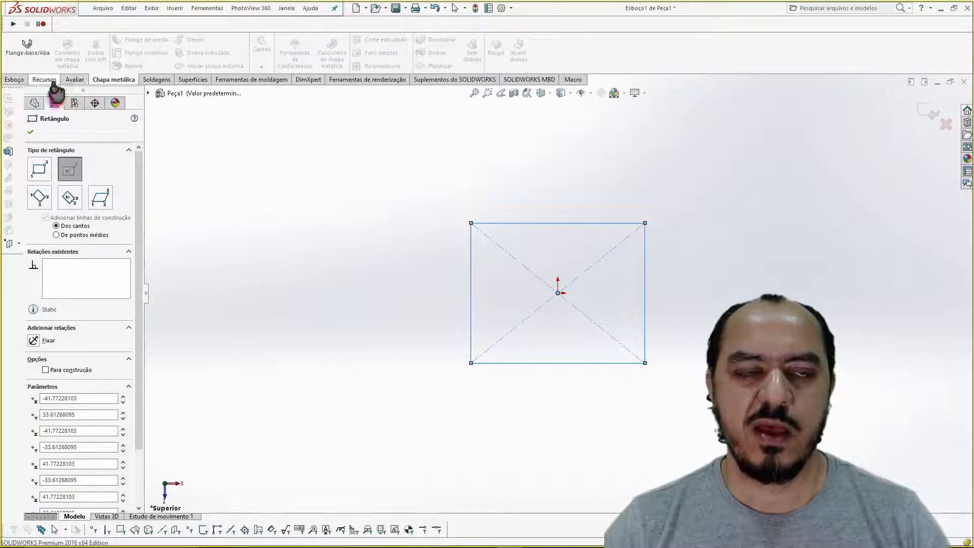
# Dimension the rectangle's vertical side to 365 mm and its horizontal side to 401 mm
pyautogui.click(15, 80)
pyautogui.click(44, 49)
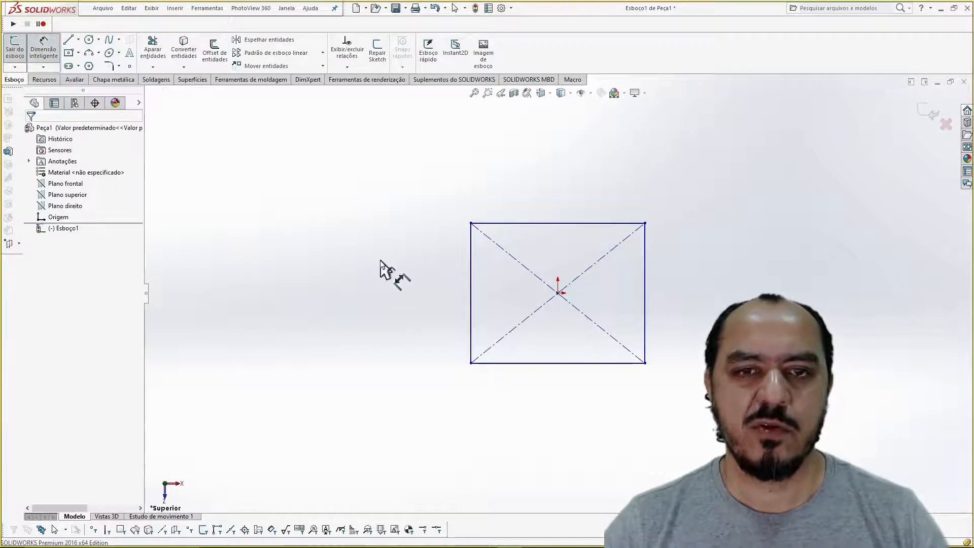
pyautogui.click(645, 280)
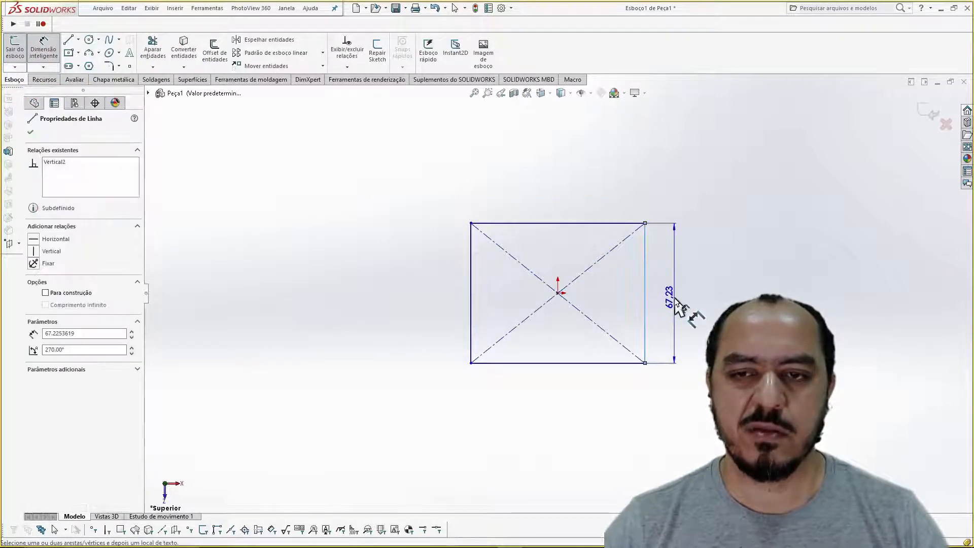
pyautogui.click(675, 299)
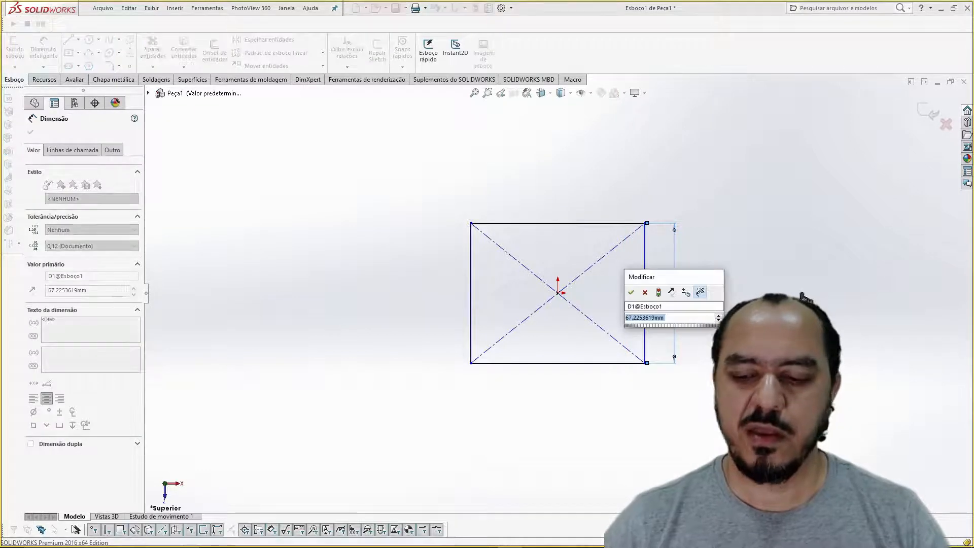
pyautogui.write('365')
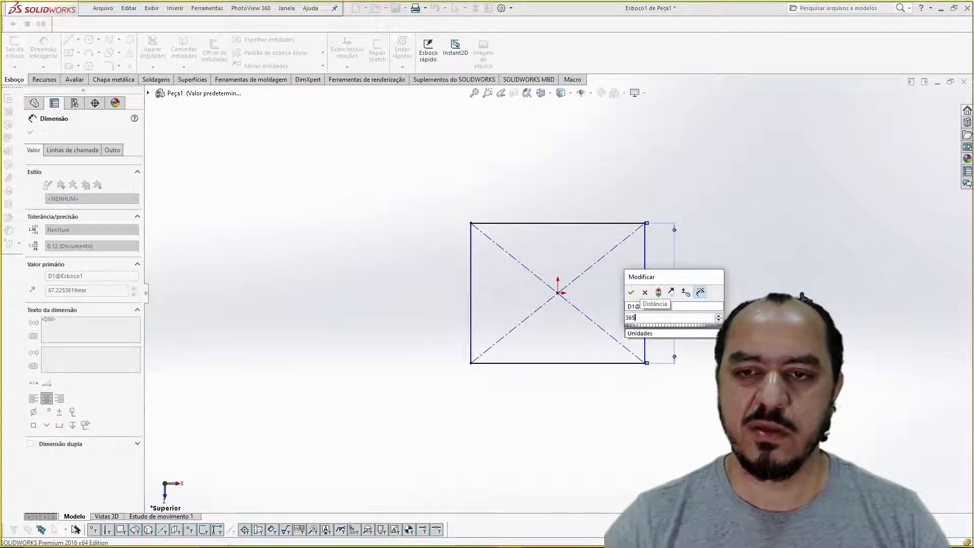
pyautogui.press('Return')
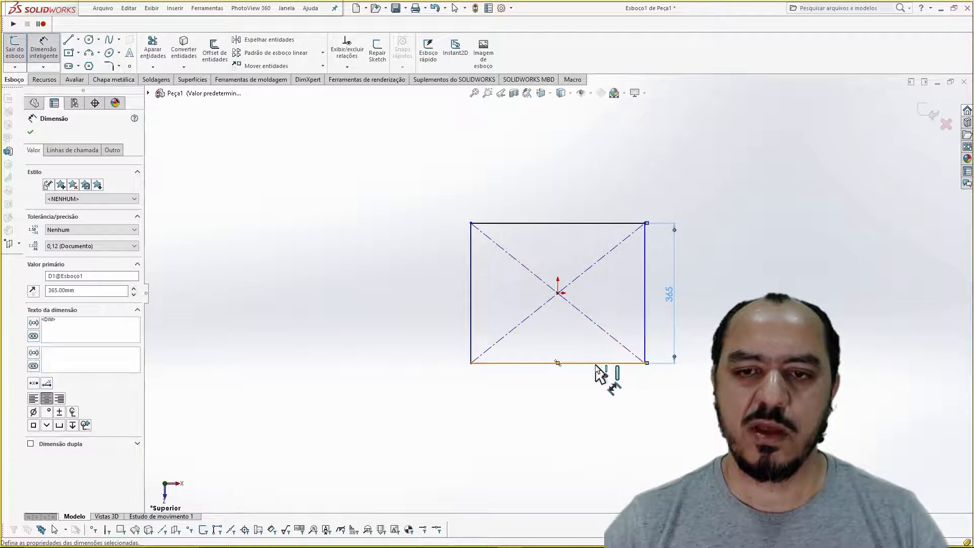
pyautogui.click(589, 364)
pyautogui.click(579, 388)
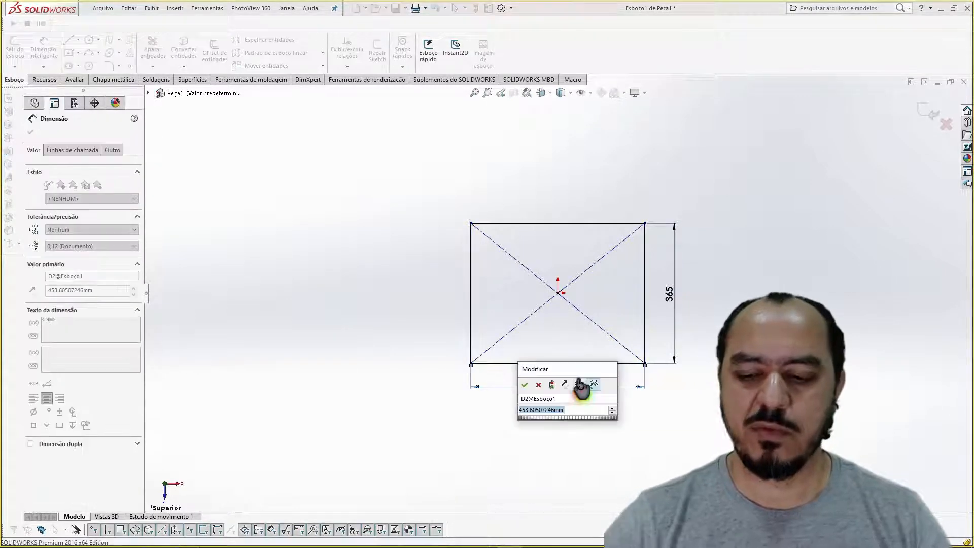
pyautogui.write('401')
pyautogui.press('Return')
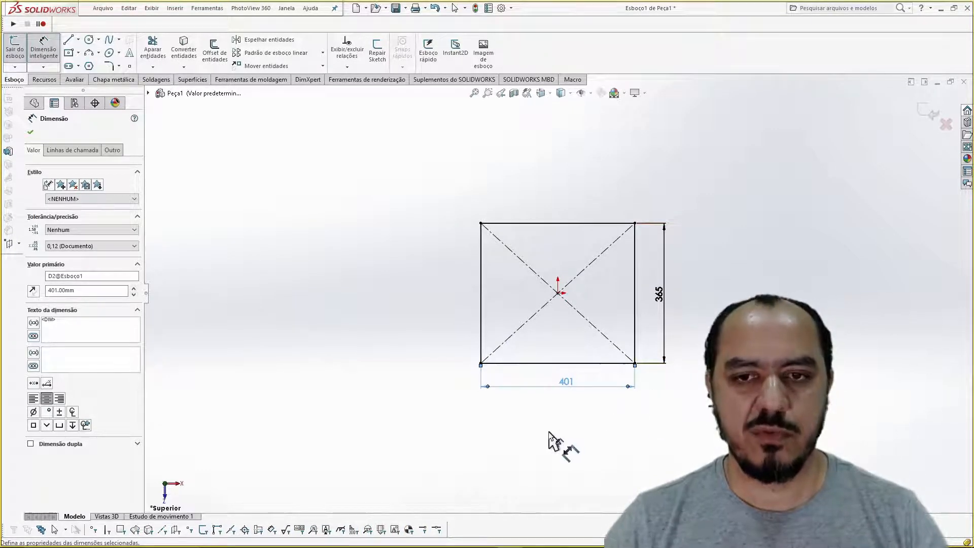
# Finish the rectangle sketch and return to the base flange settings
pyautogui.moveTo(530, 421)
pyautogui.mouseDown(button='middle')
pyautogui.moveTo(504, 290)
pyautogui.moveTo(531, 265)
pyautogui.moveTo(530, 323)
pyautogui.mouseUp(button='middle')
pyautogui.moveTo(694, 319); pyautogui.dragTo(709, 308, button='middle')
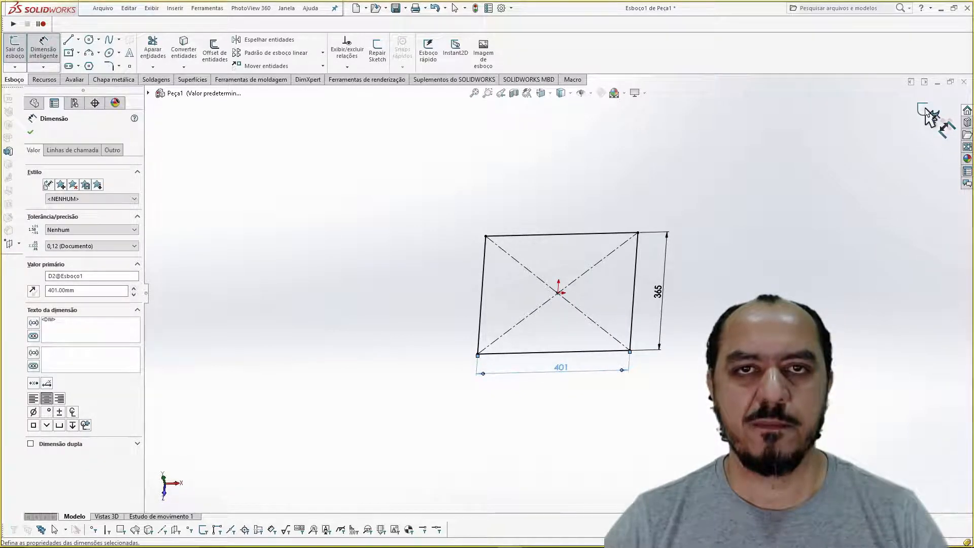
pyautogui.click(931, 116)
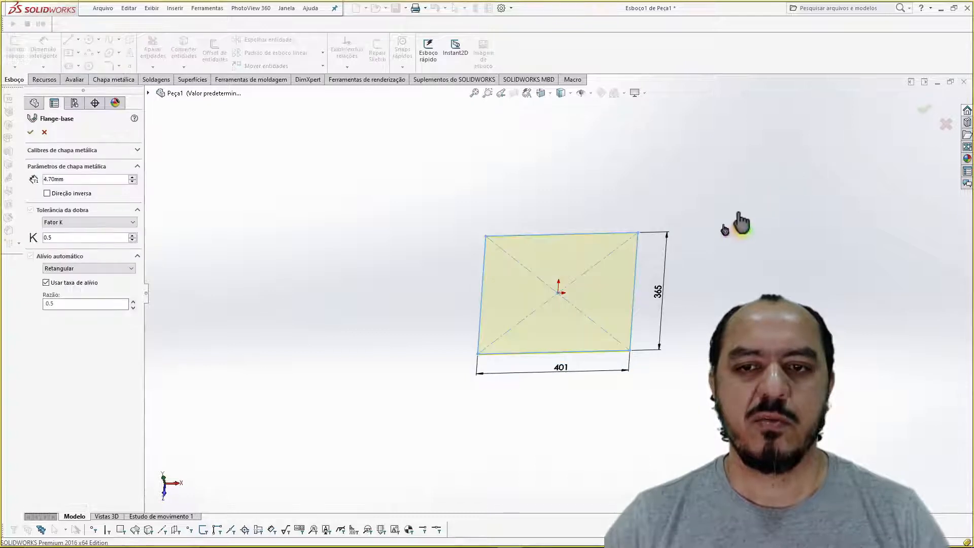
# Set the base flange thickness to 19,05 mm and create the plate
pyautogui.moveTo(317, 359)
pyautogui.mouseDown(button='middle')
pyautogui.moveTo(326, 261)
pyautogui.moveTo(320, 290)
pyautogui.mouseUp(button='middle')
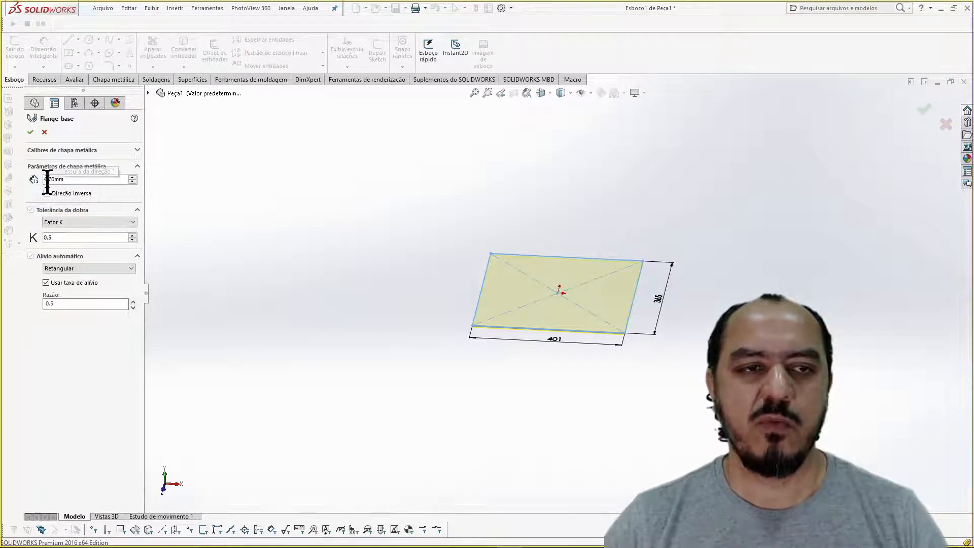
pyautogui.scroll(-10, 576, 355)
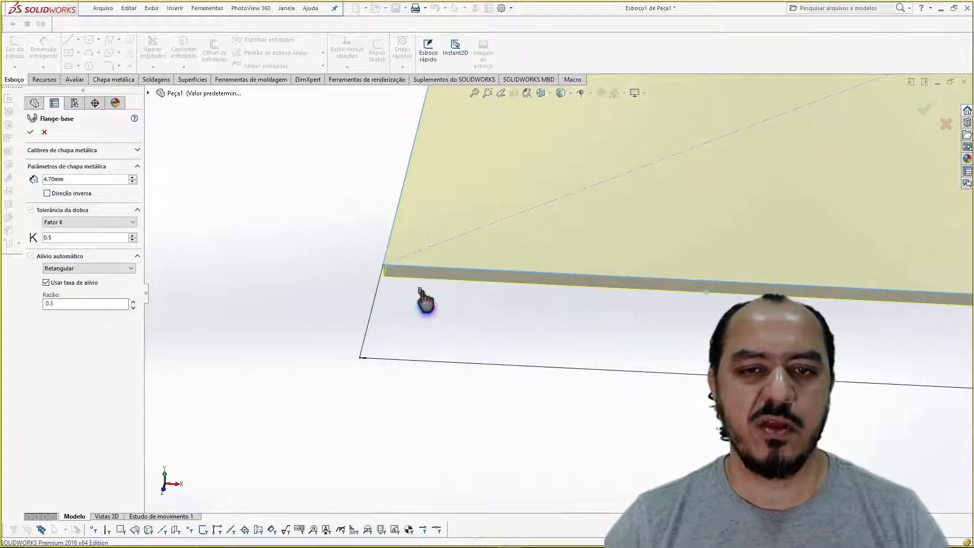
pyautogui.moveTo(423, 298); pyautogui.dragTo(411, 265, button='middle')
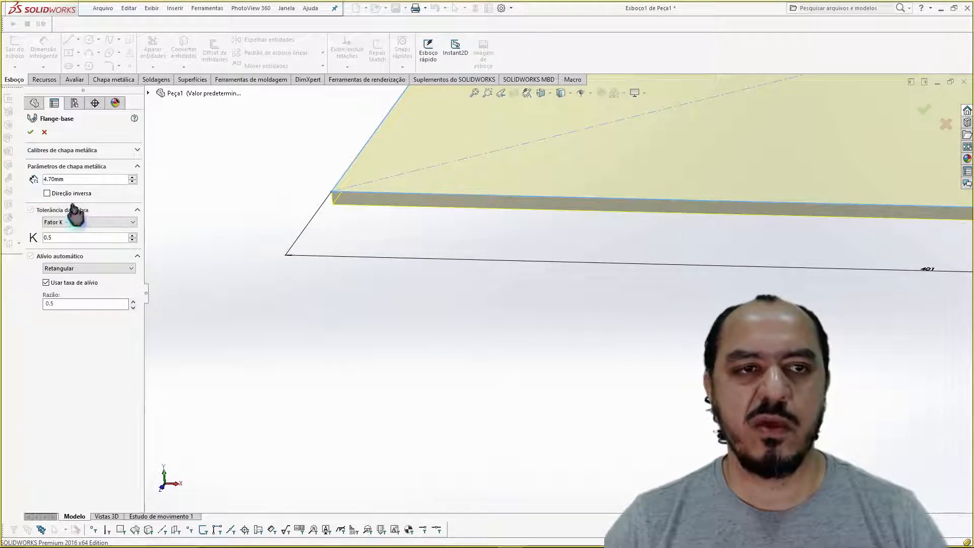
pyautogui.doubleClick(74, 179)
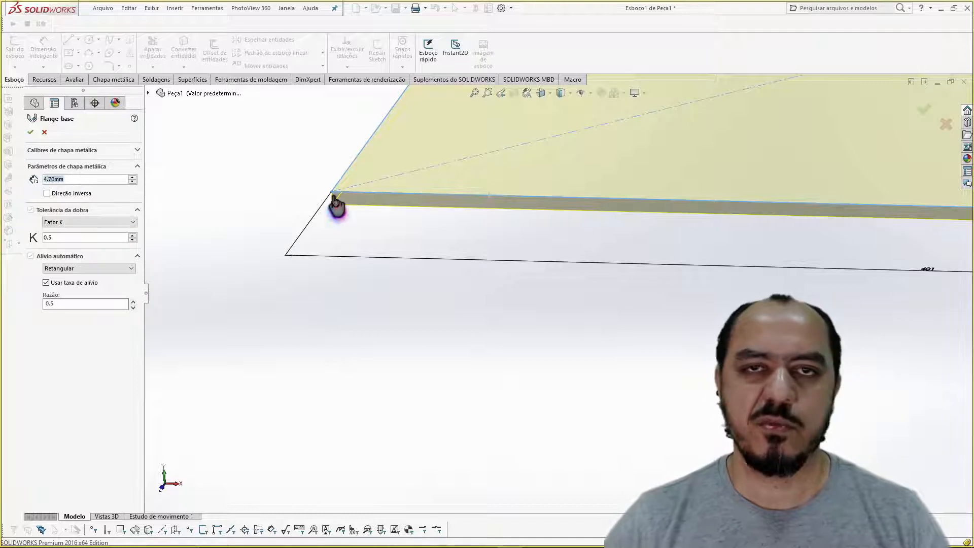
pyautogui.write('19')
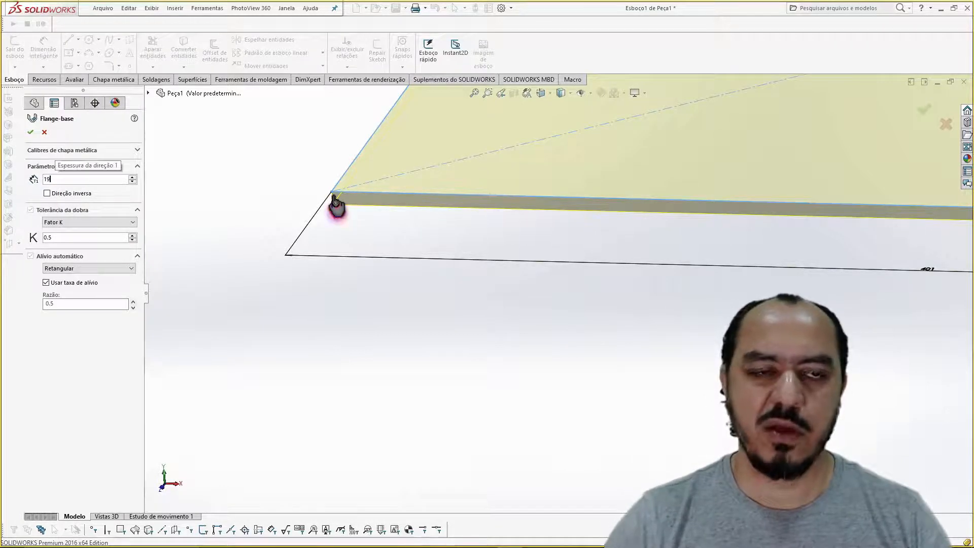
pyautogui.write(',05')
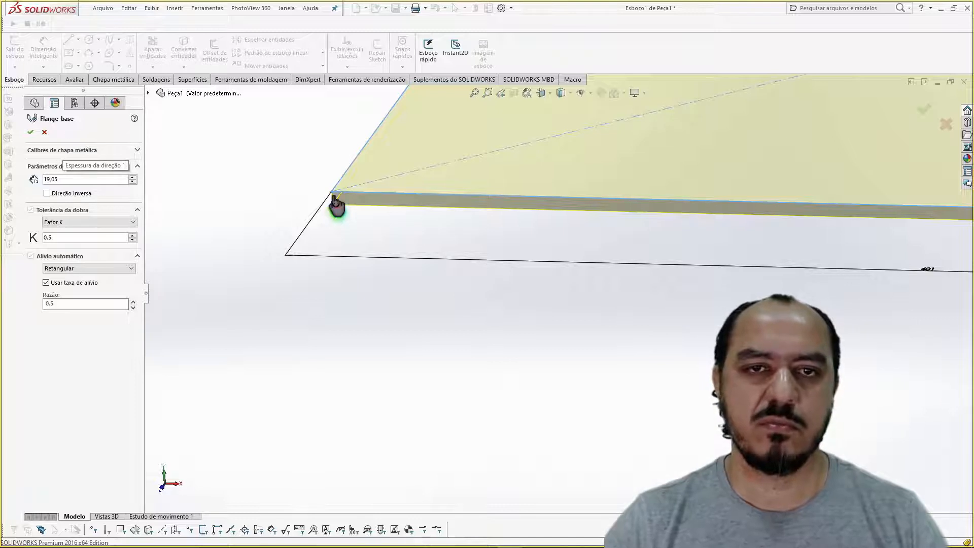
pyautogui.press('Return')
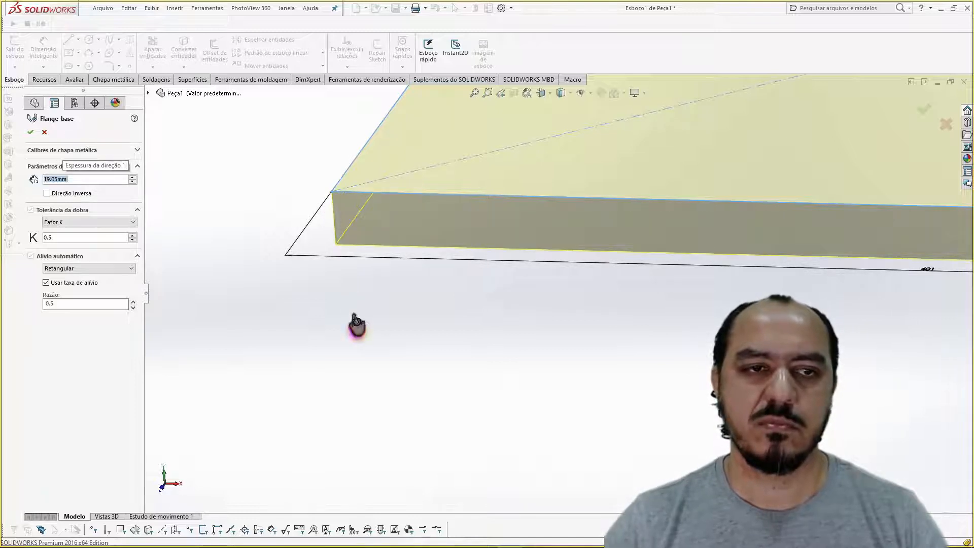
pyautogui.scroll(5, 402, 327)
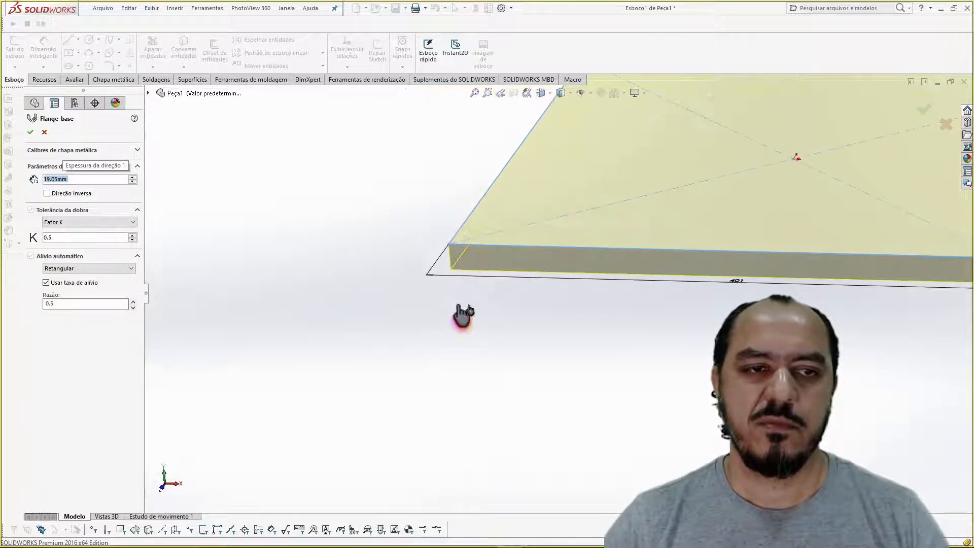
pyautogui.scroll(-3, 707, 283)
pyautogui.moveTo(698, 280); pyautogui.dragTo(776, 310, button='middle')
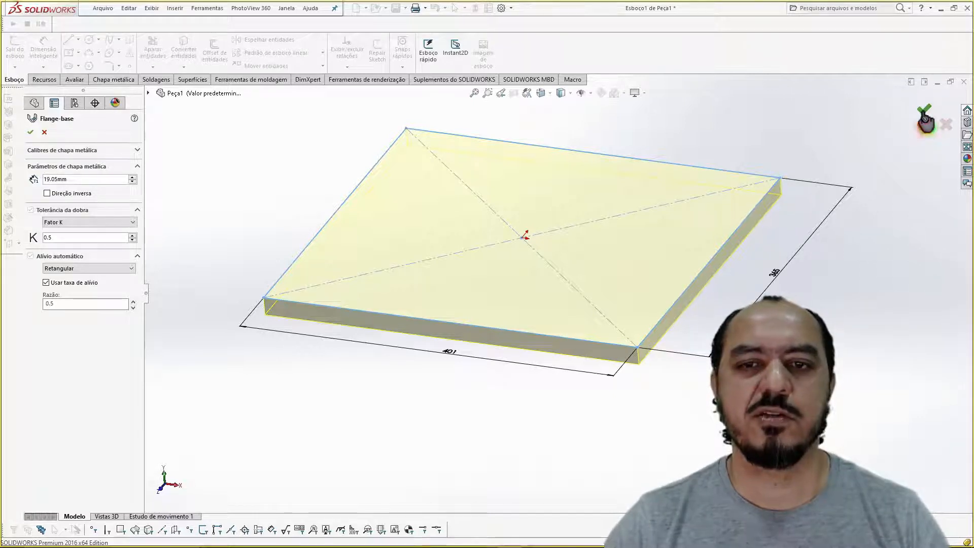
pyautogui.click(924, 117)
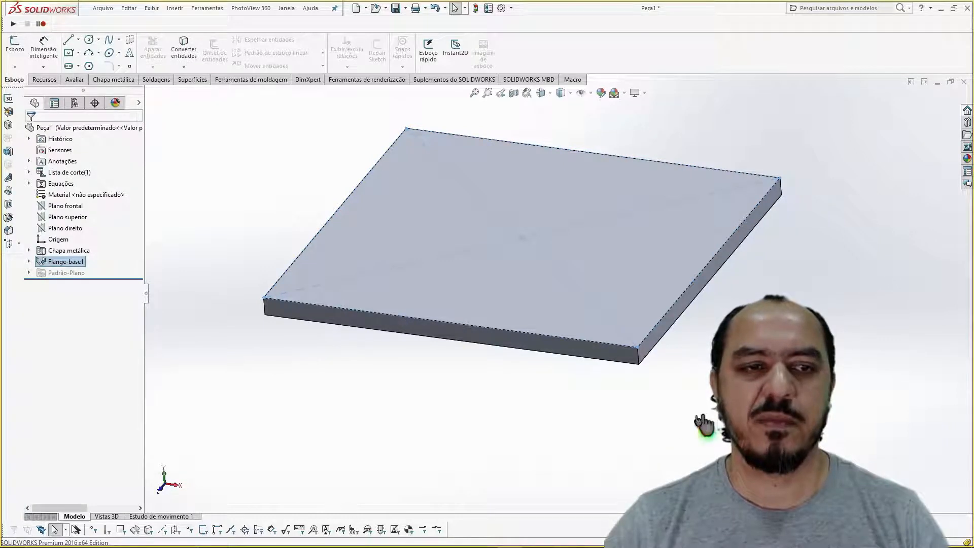
# Switch to the AutoCAD drawing and examine the base plate's hole diameter and spacing
pyautogui.moveTo(703, 424); pyautogui.dragTo(680, 398, button='middle')
pyautogui.click(688, 396)
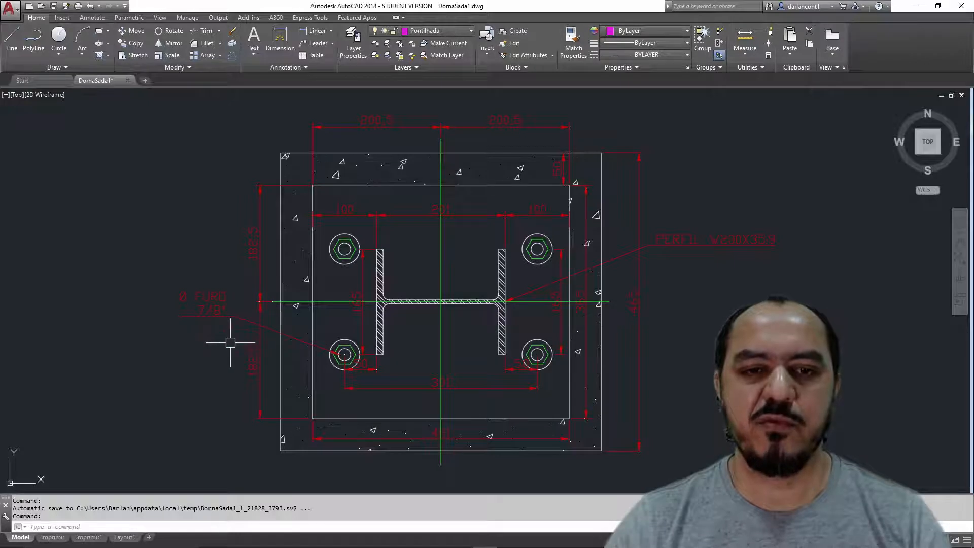
pyautogui.moveTo(183, 342); pyautogui.dragTo(184, 338, button='middle')
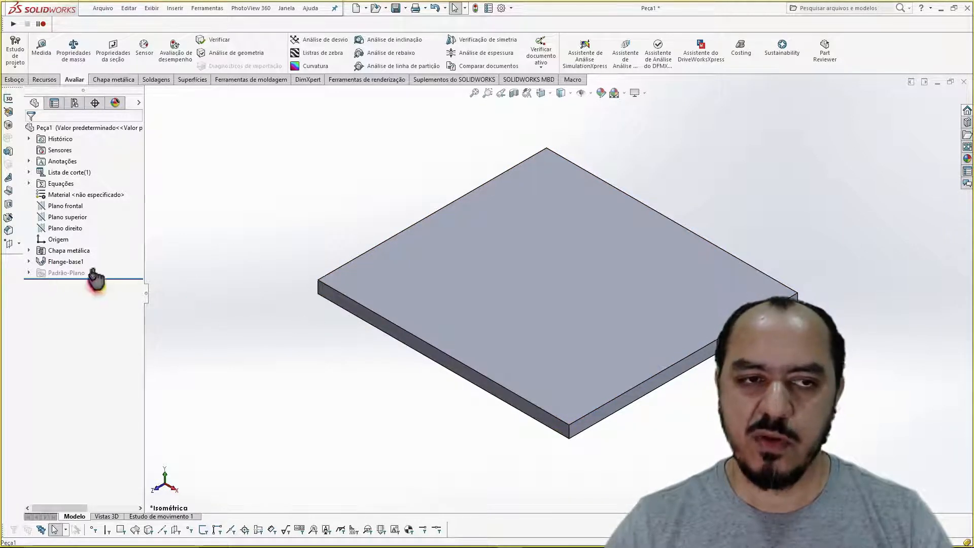
# Open the base flange's rectangle sketch for editing, with the plate viewed from the top
pyautogui.click(29, 251)
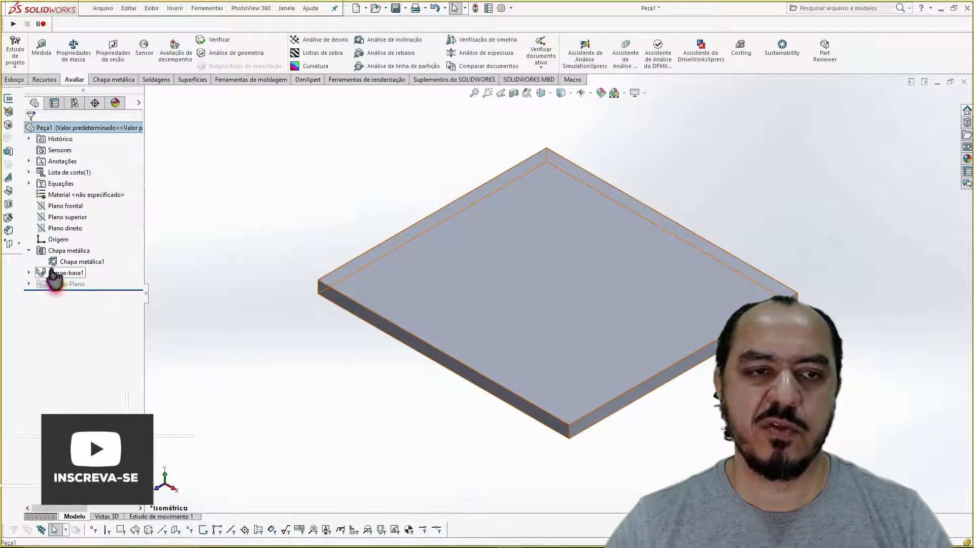
pyautogui.click(29, 273)
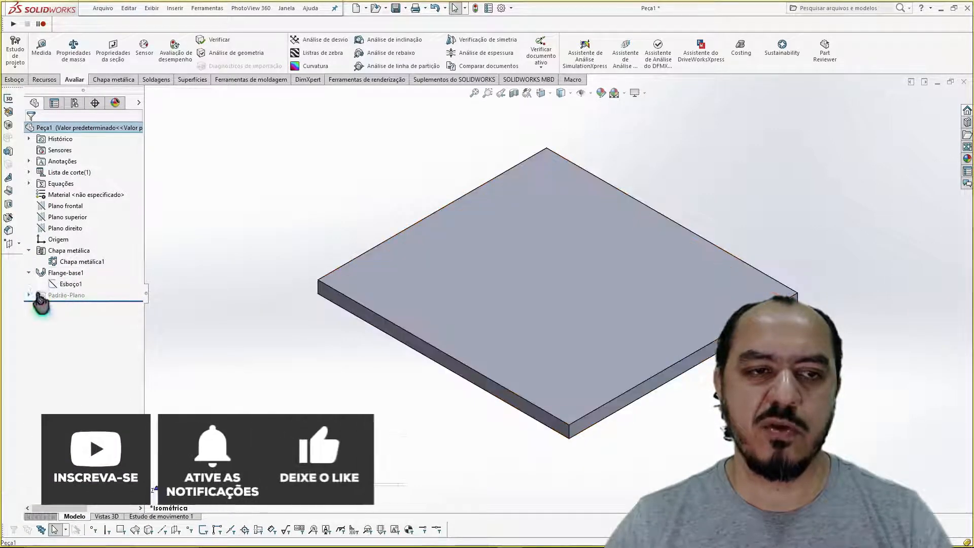
pyautogui.click(73, 285)
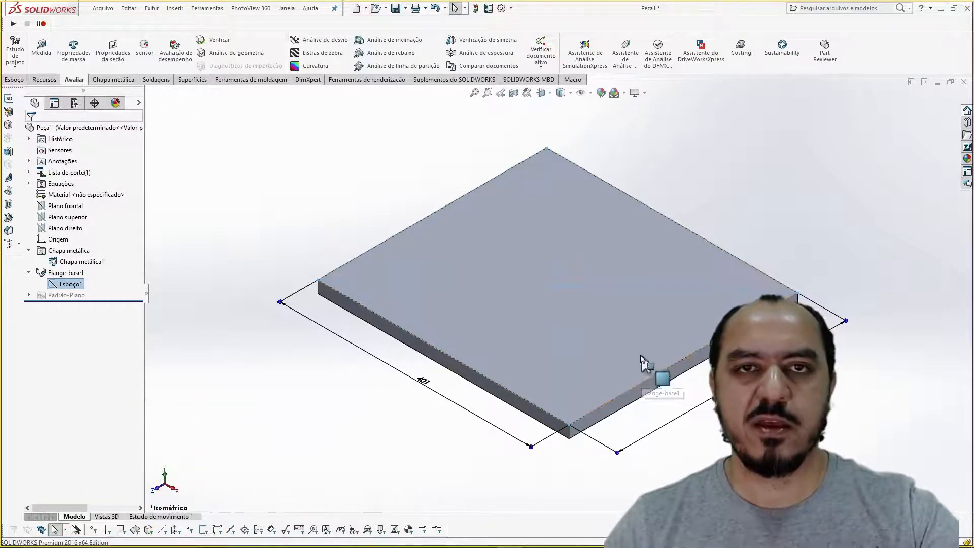
pyautogui.hotkey('ctrl', '1')
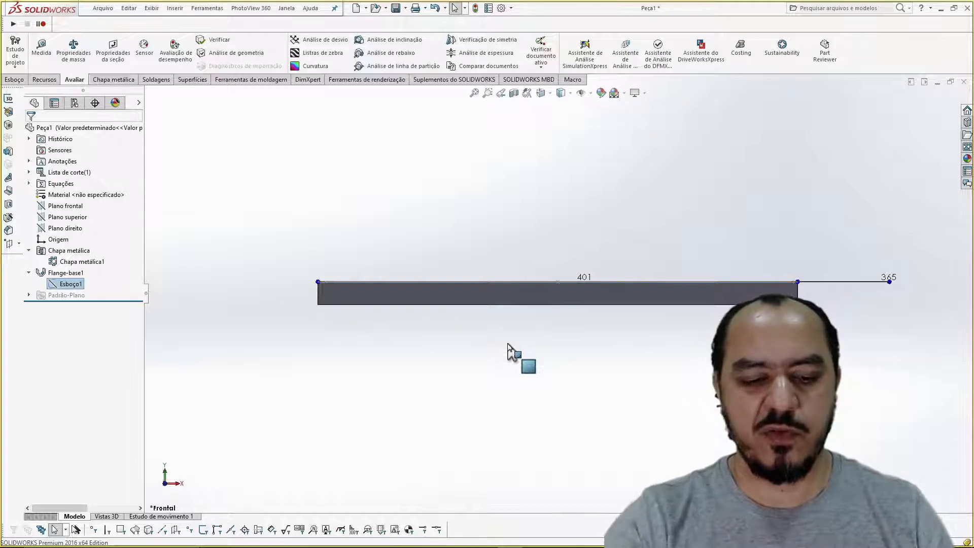
pyautogui.hotkey('ctrl', '5')
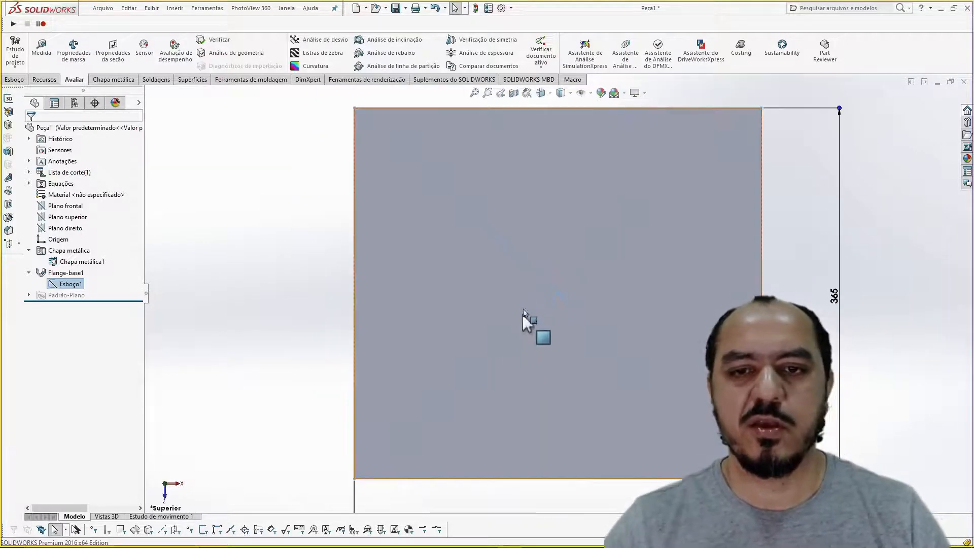
pyautogui.scroll(1, 585, 347)
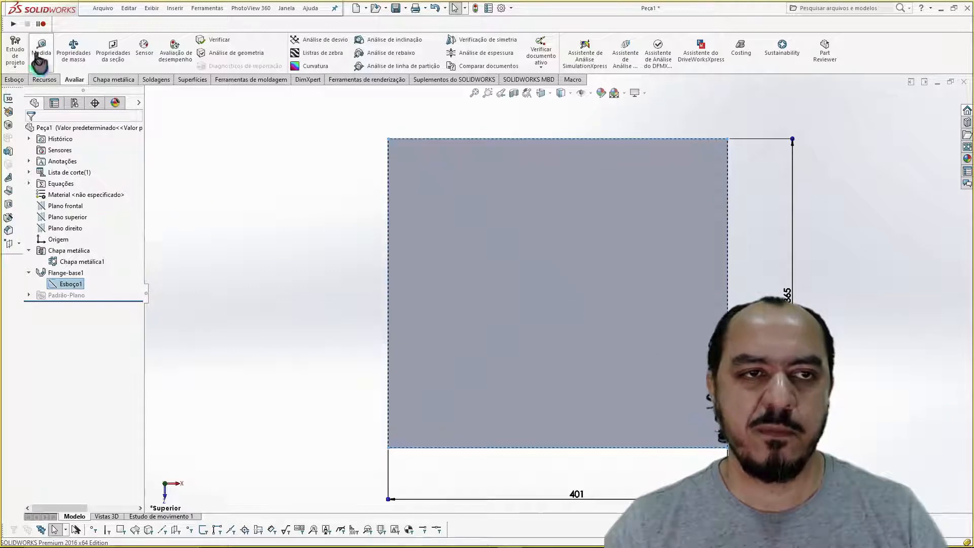
pyautogui.click(14, 81)
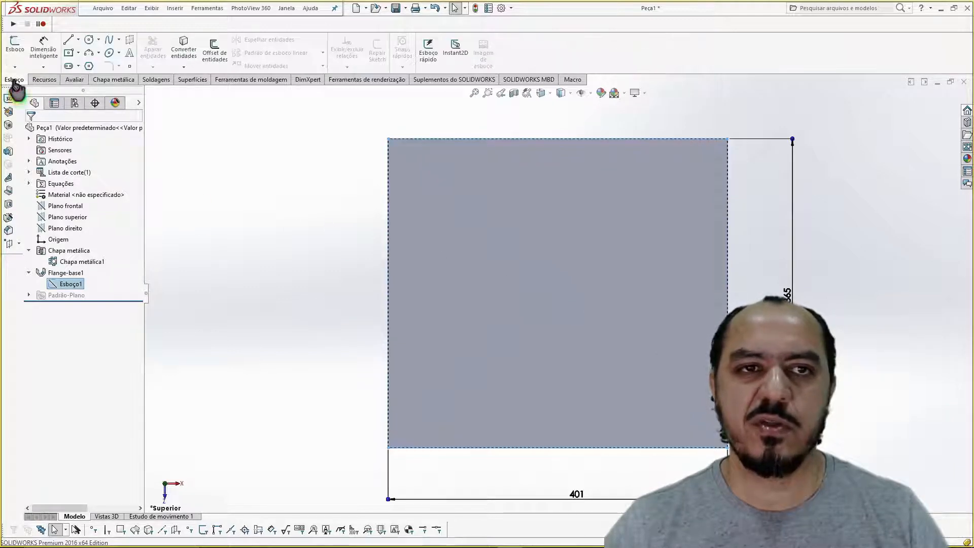
pyautogui.click(90, 41)
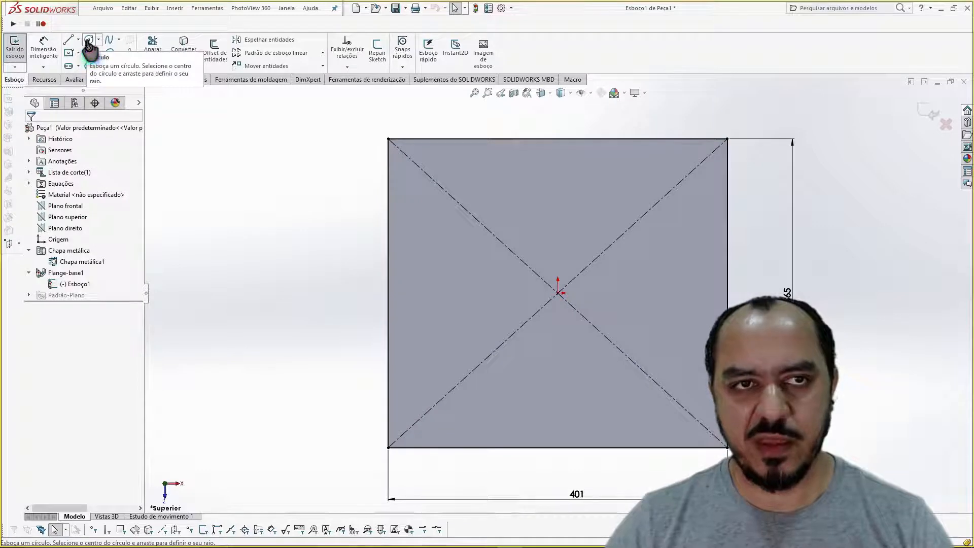
# Sketch a circle of about 15.6 mm radius inside the plate near its lower-left corner
pyautogui.click(89, 42)
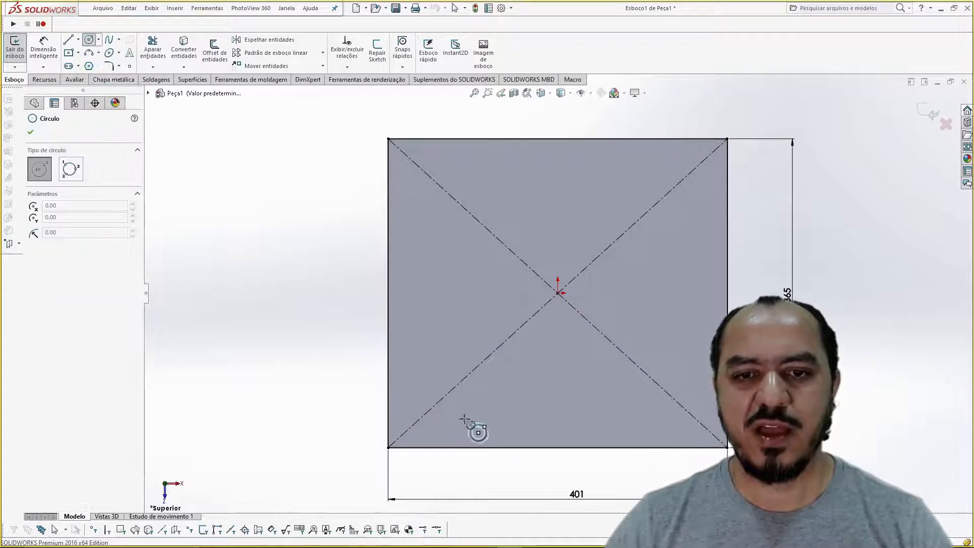
pyautogui.click(457, 406)
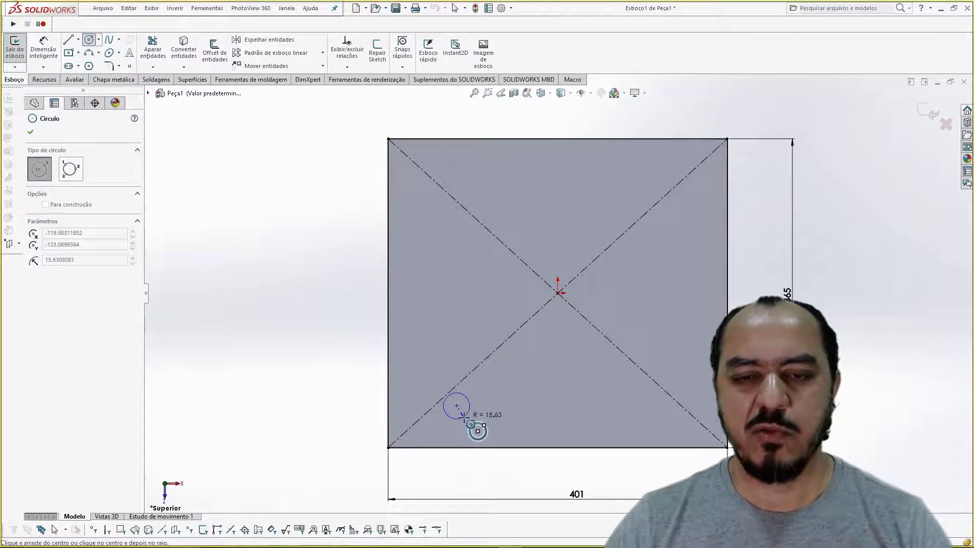
pyautogui.click(464, 415)
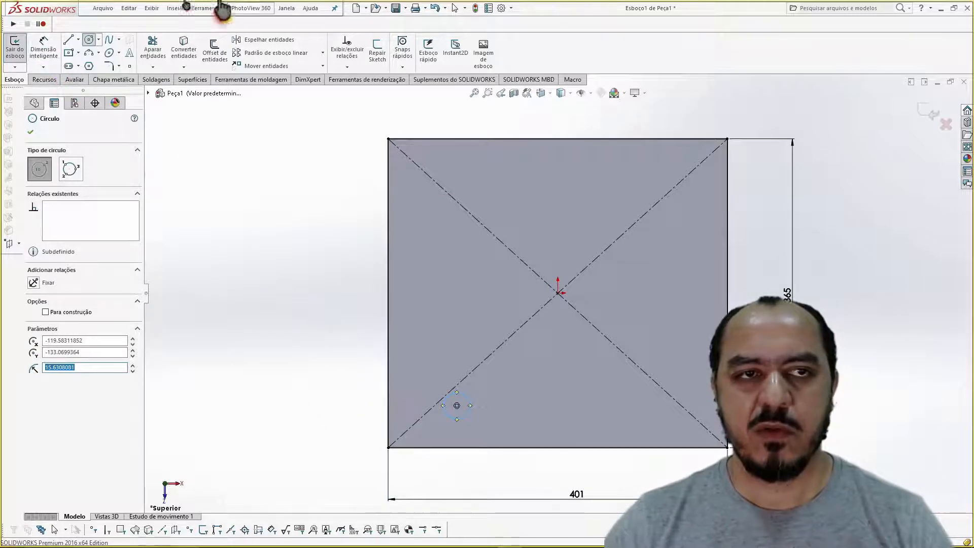
# Dimension the circle's diameter as (7/8)*25,4 mm and move the dimension closer to the plate
pyautogui.click(54, 46)
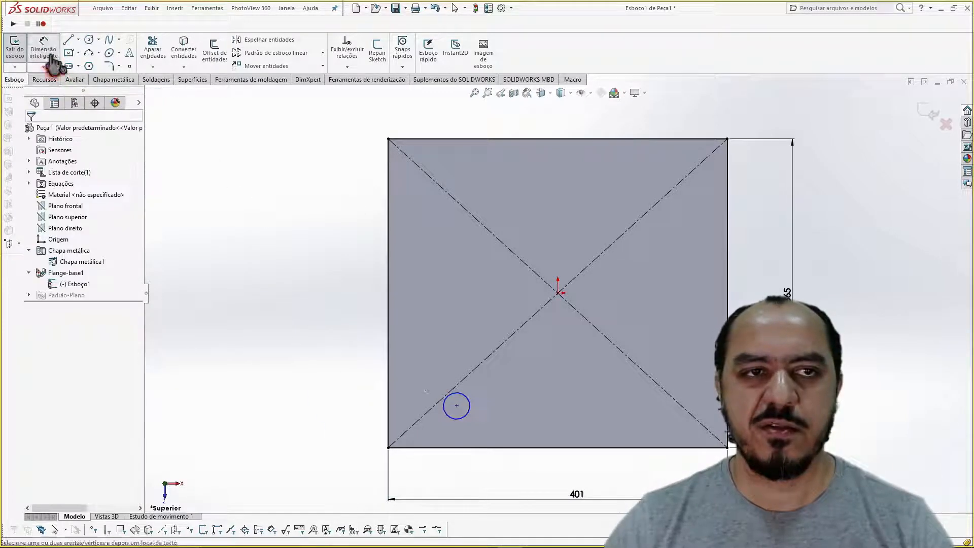
pyautogui.click(458, 419)
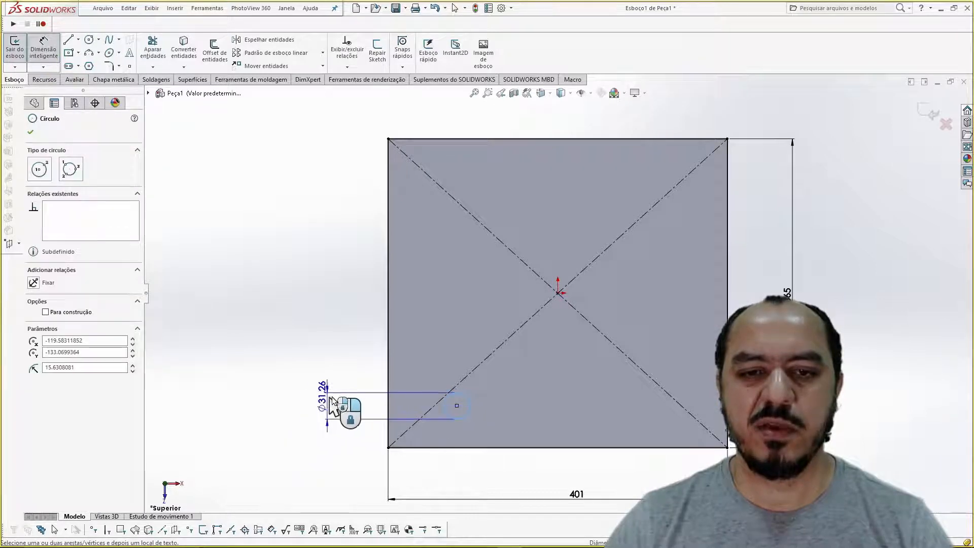
pyautogui.click(329, 403)
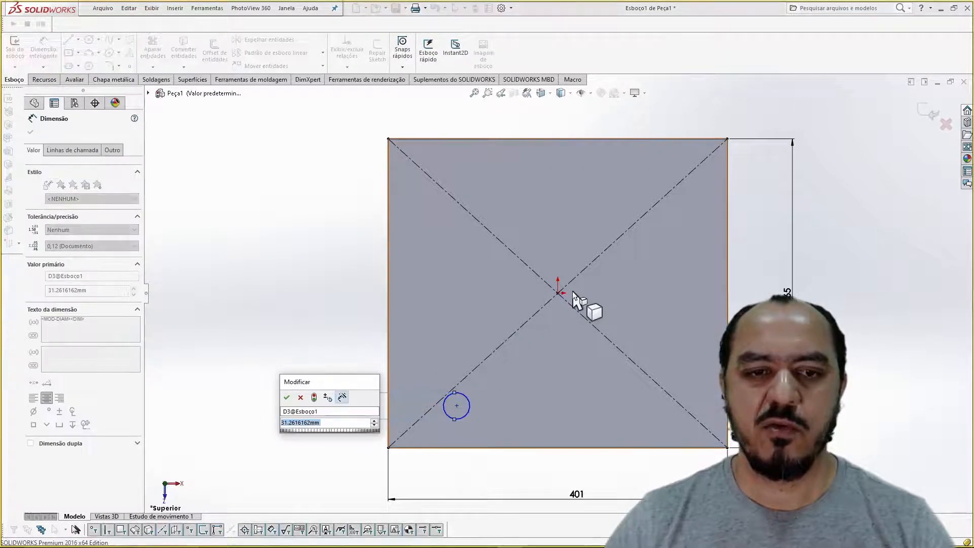
pyautogui.write('=')
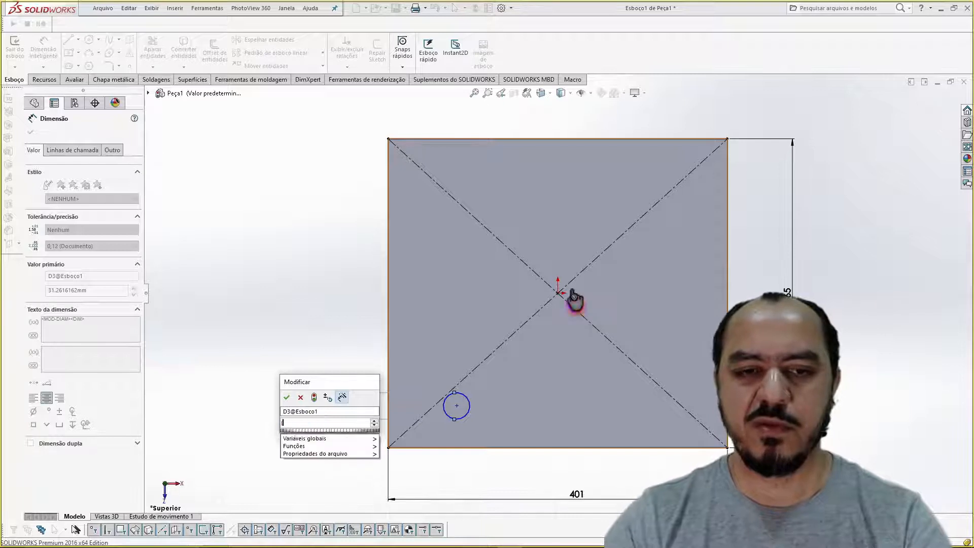
pyautogui.write('(7')
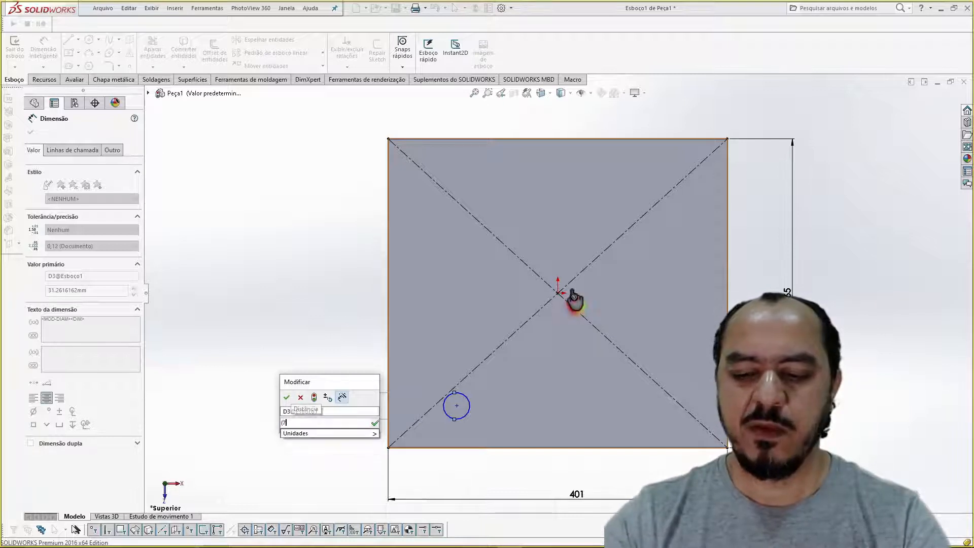
pyautogui.write('/8)*25')
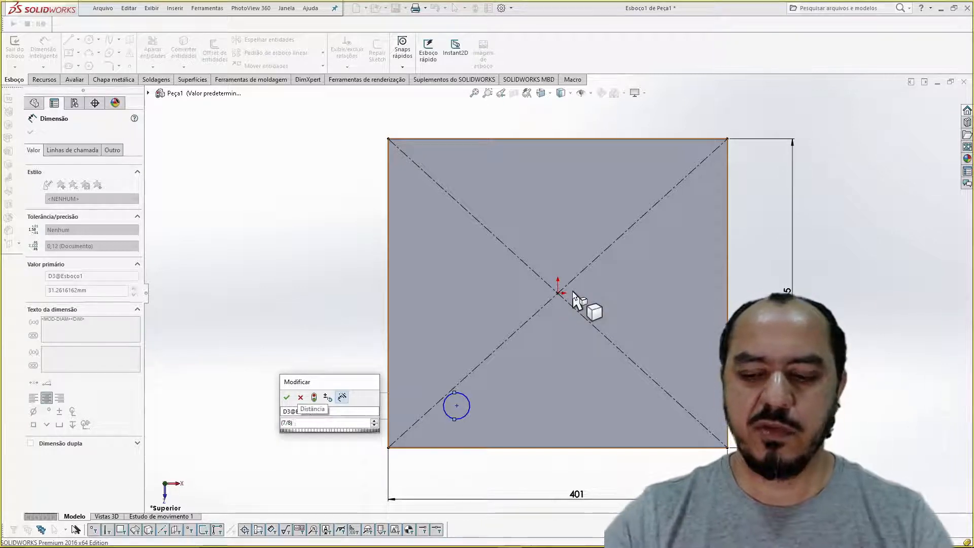
pyautogui.write(',4')
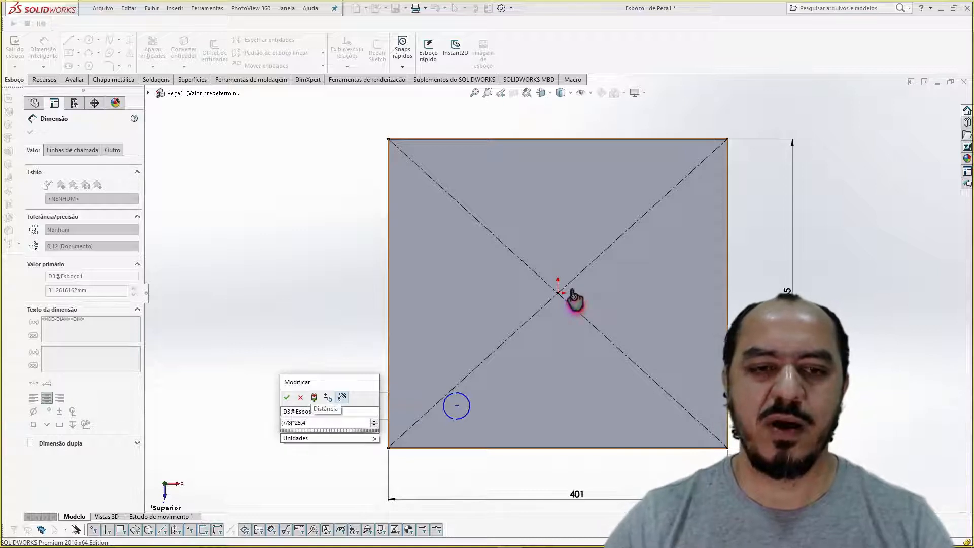
pyautogui.press('Return')
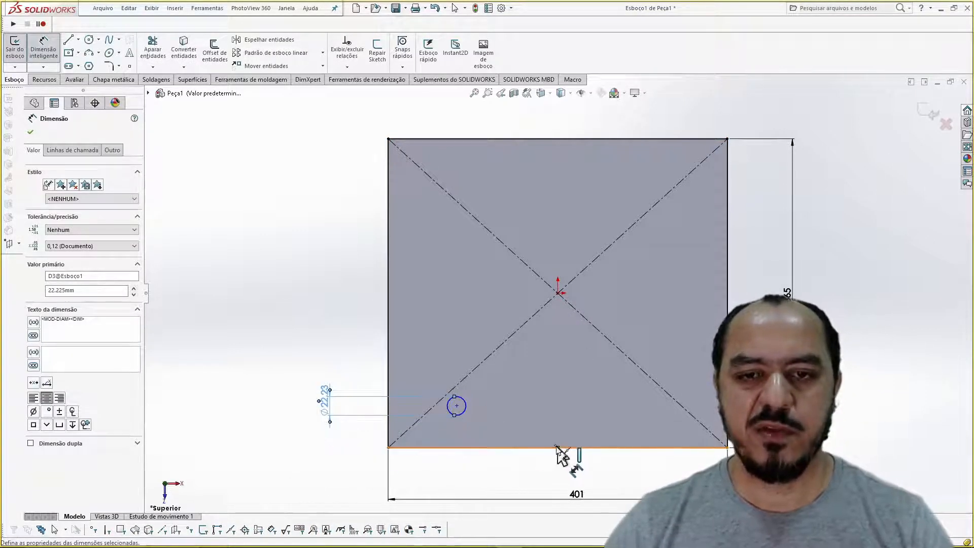
pyautogui.moveTo(327, 413); pyautogui.dragTo(359, 421)
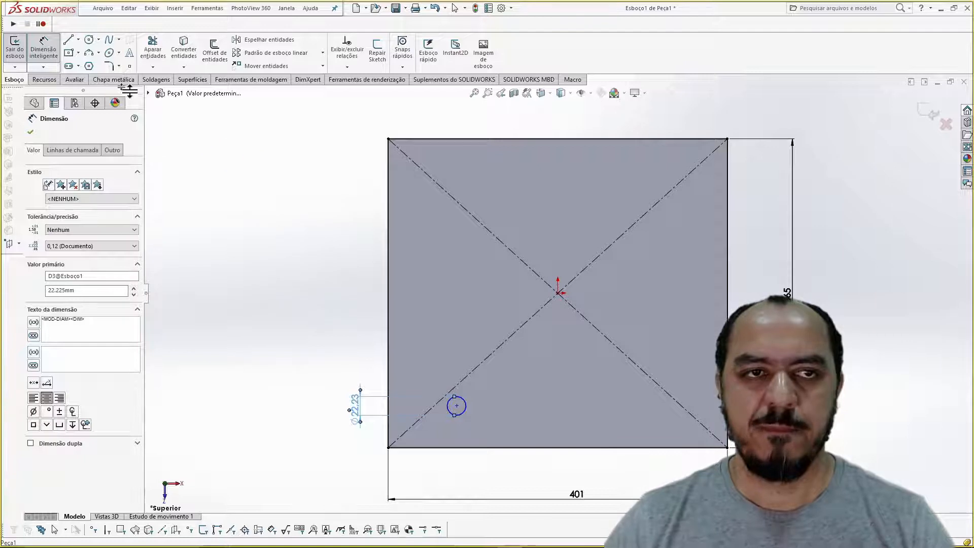
pyautogui.click(80, 41)
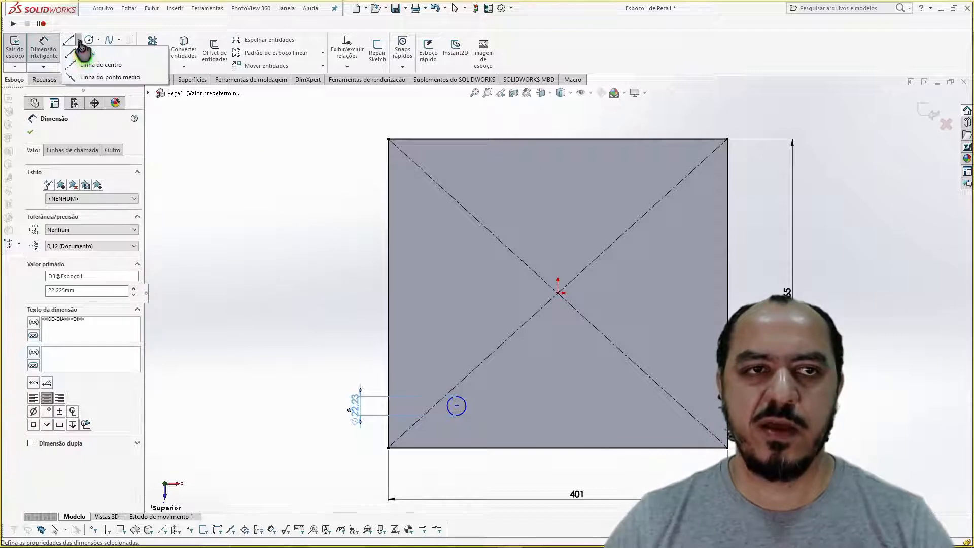
pyautogui.click(101, 65)
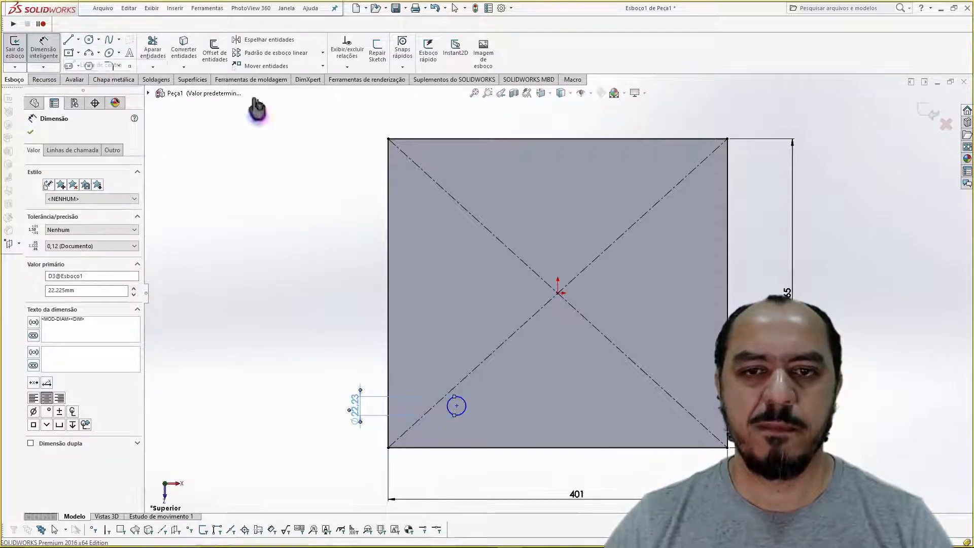
pyautogui.click(557, 293)
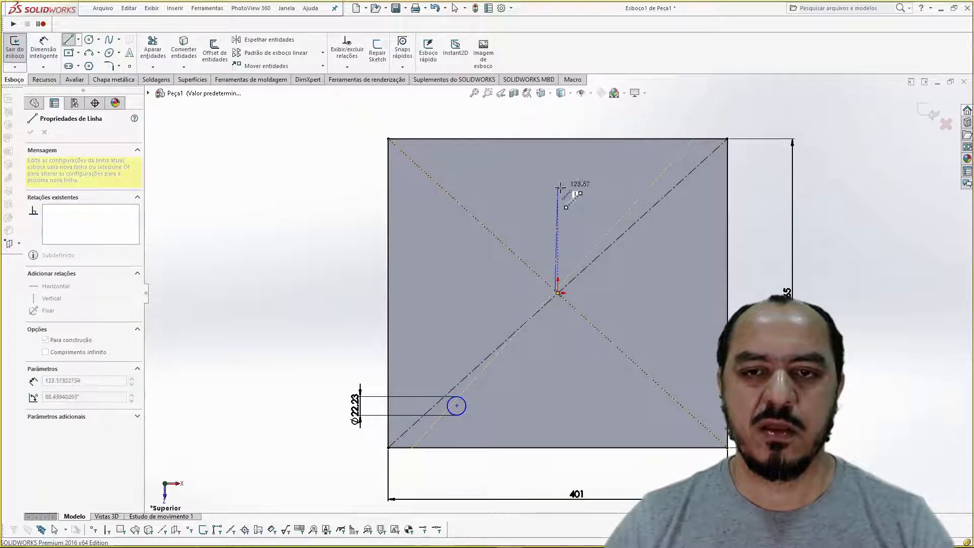
pyautogui.press('Escape')
pyautogui.click(89, 40)
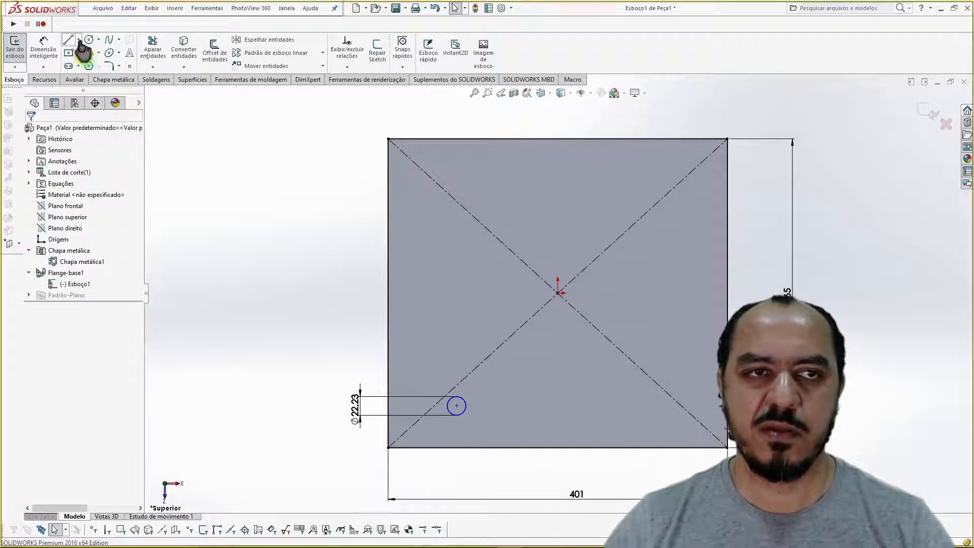
# Sketch a vertical centerline from the origin to the midpoint of the plate's upper edge
pyautogui.click(79, 40)
pyautogui.click(101, 65)
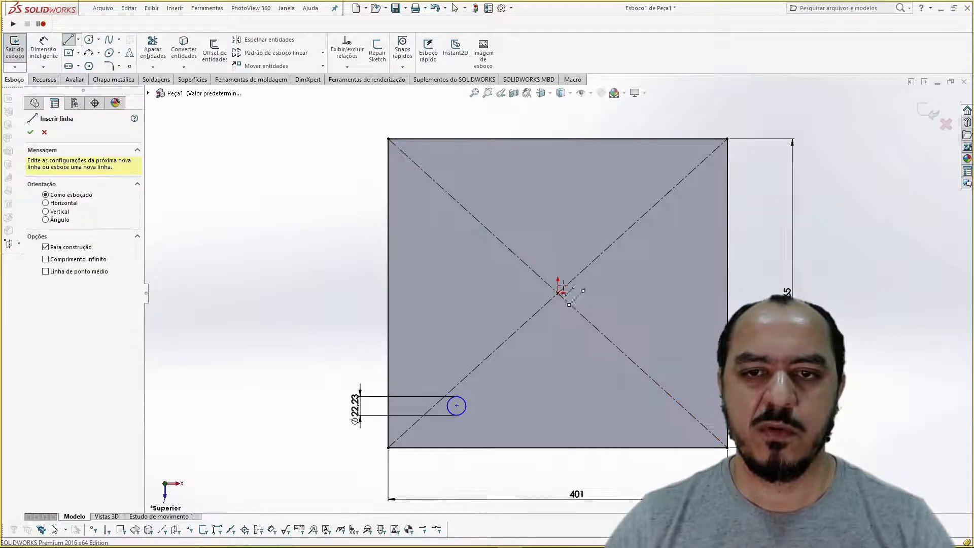
pyautogui.click(558, 291)
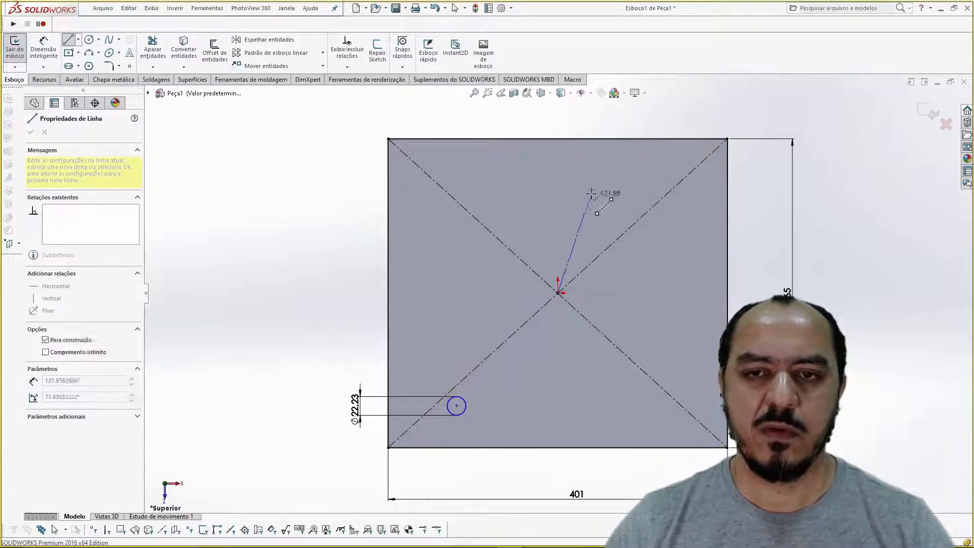
pyautogui.click(559, 138)
pyautogui.press('Escape')
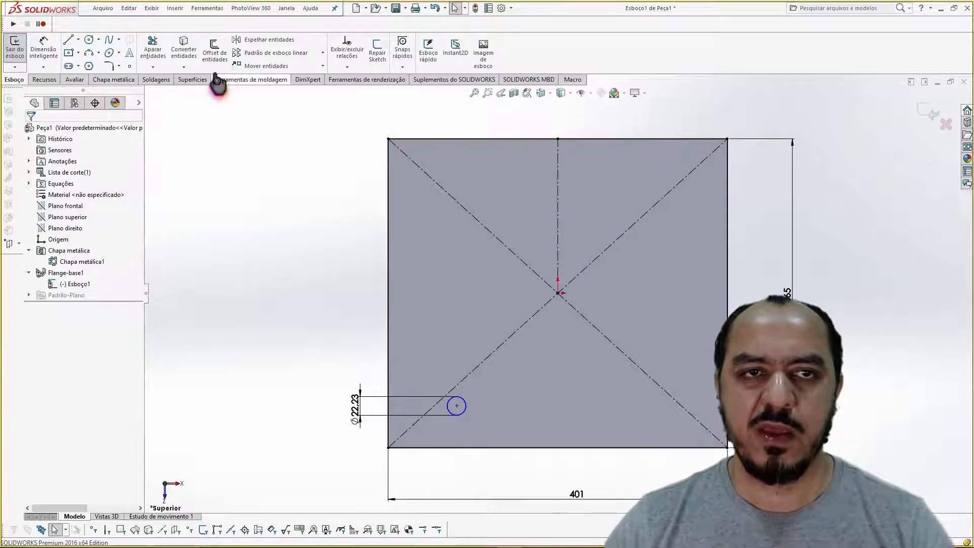
# Mirror the lower-left circle about the vertical centerline, keeping the original
pyautogui.click(259, 40)
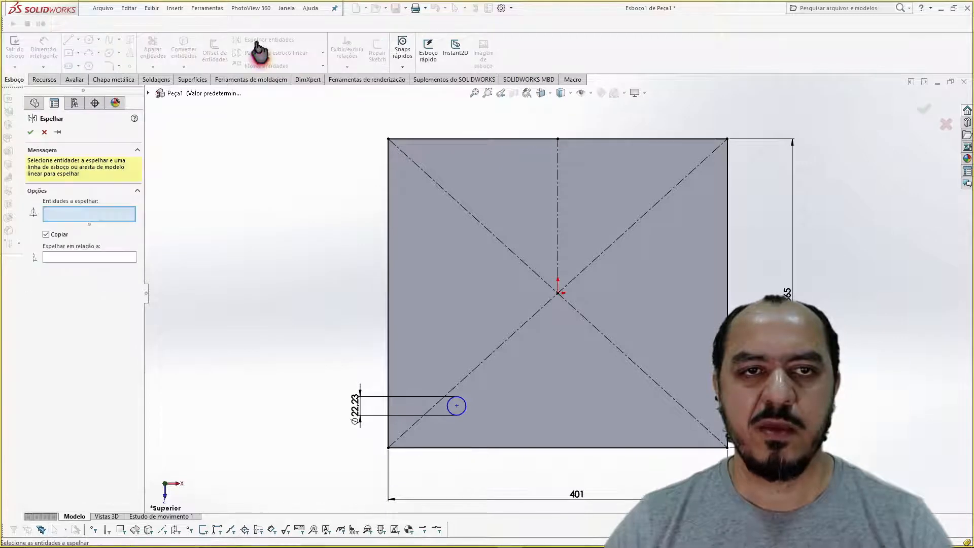
pyautogui.click(98, 257)
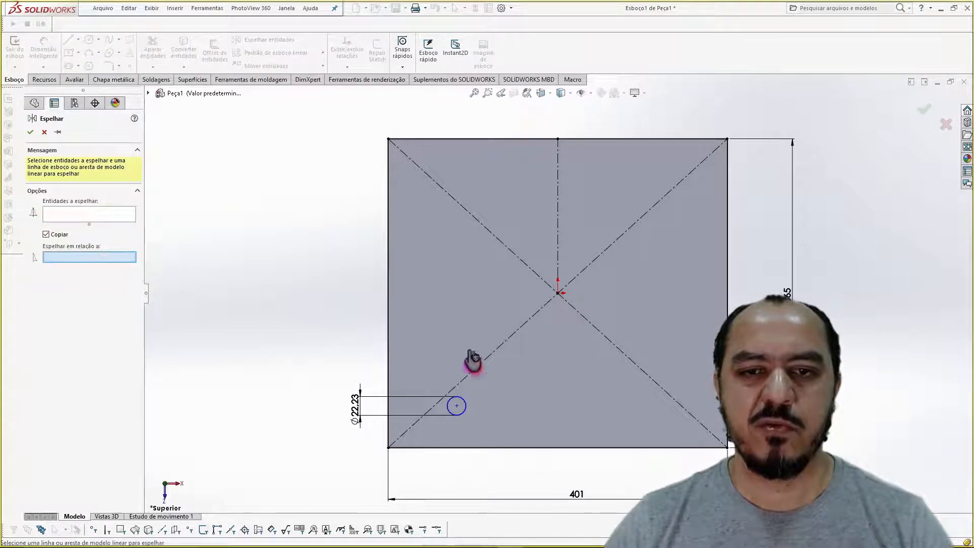
pyautogui.click(559, 258)
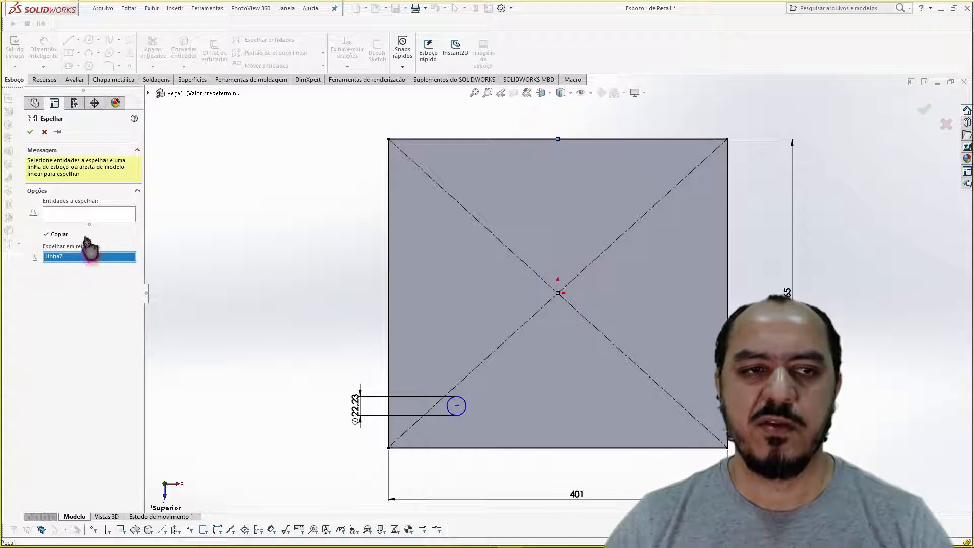
pyautogui.click(78, 217)
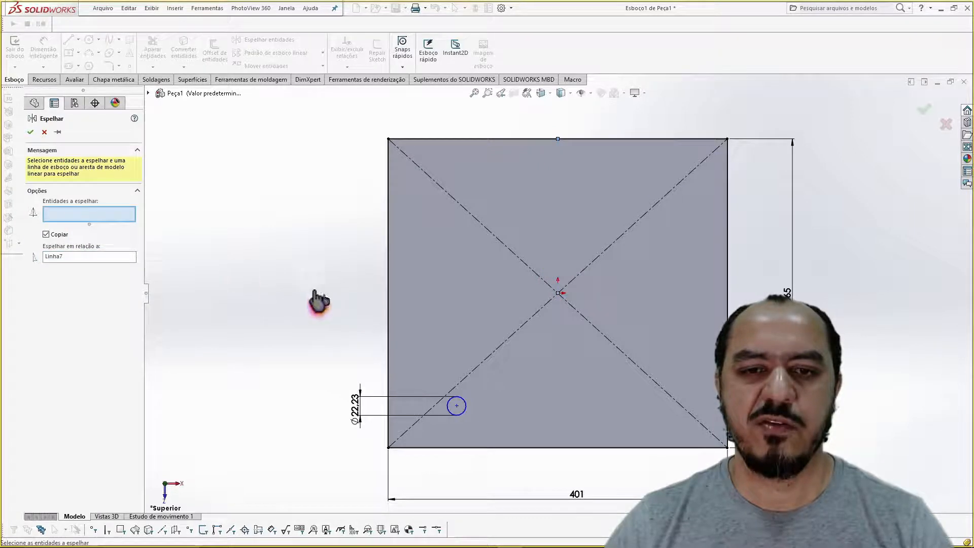
pyautogui.click(468, 411)
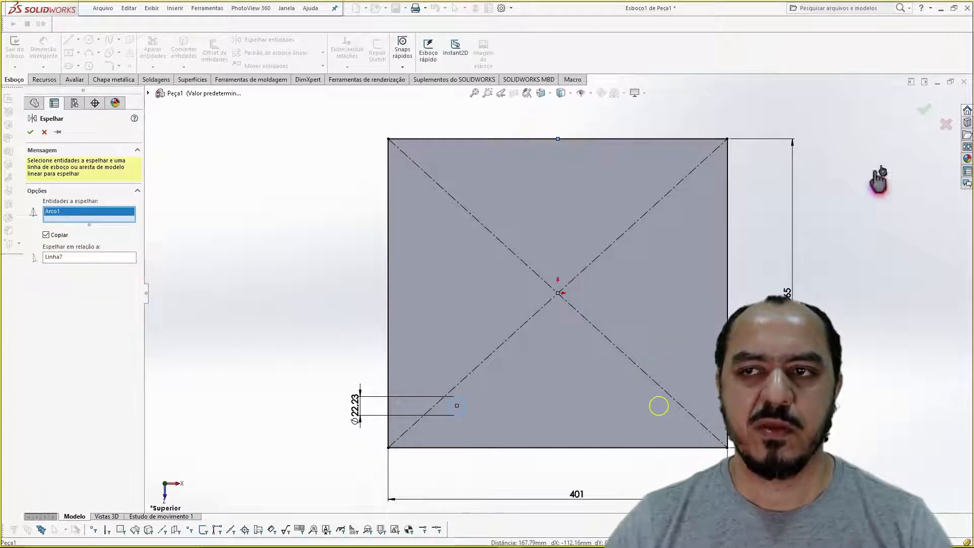
pyautogui.click(30, 132)
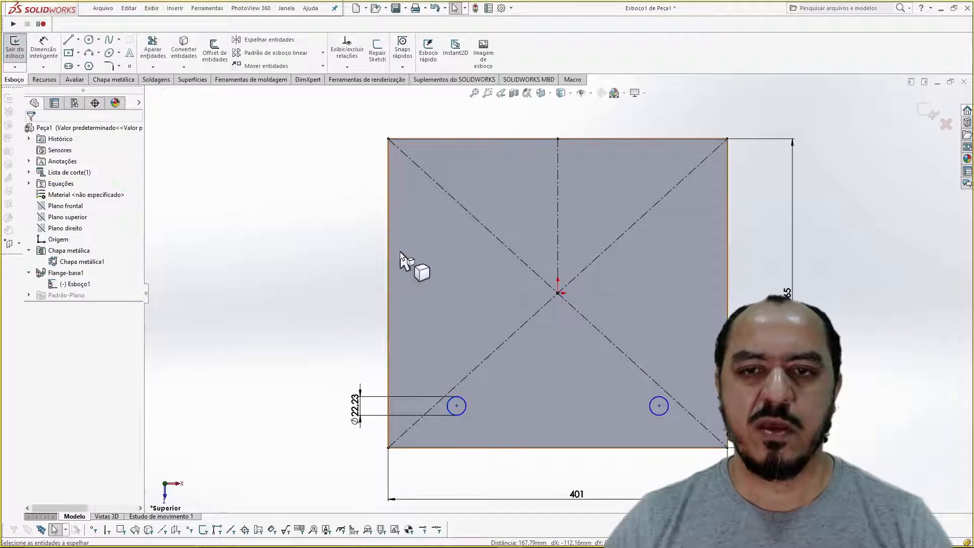
pyautogui.click(79, 40)
pyautogui.click(91, 66)
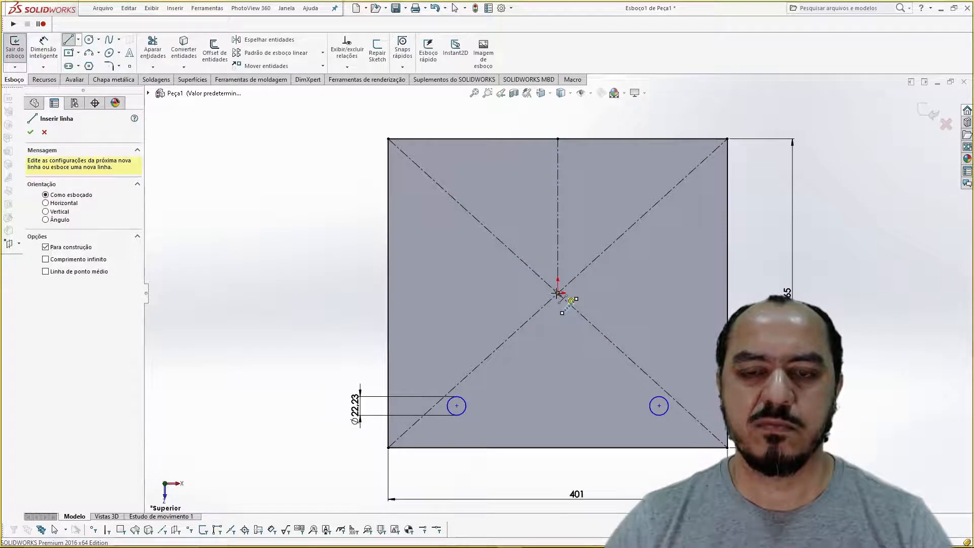
pyautogui.moveTo(558, 293); pyautogui.dragTo(572, 293)
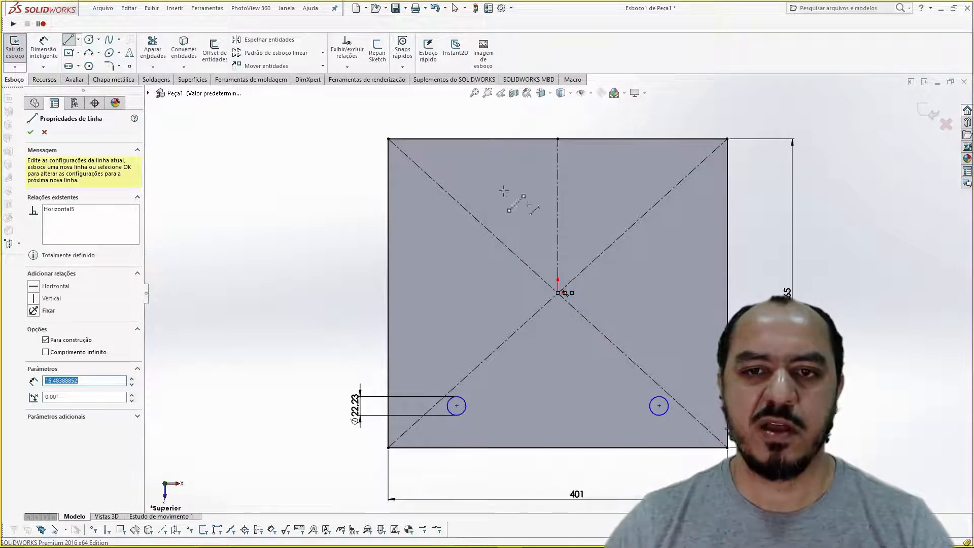
pyautogui.hotkey('ctrl', 'z')
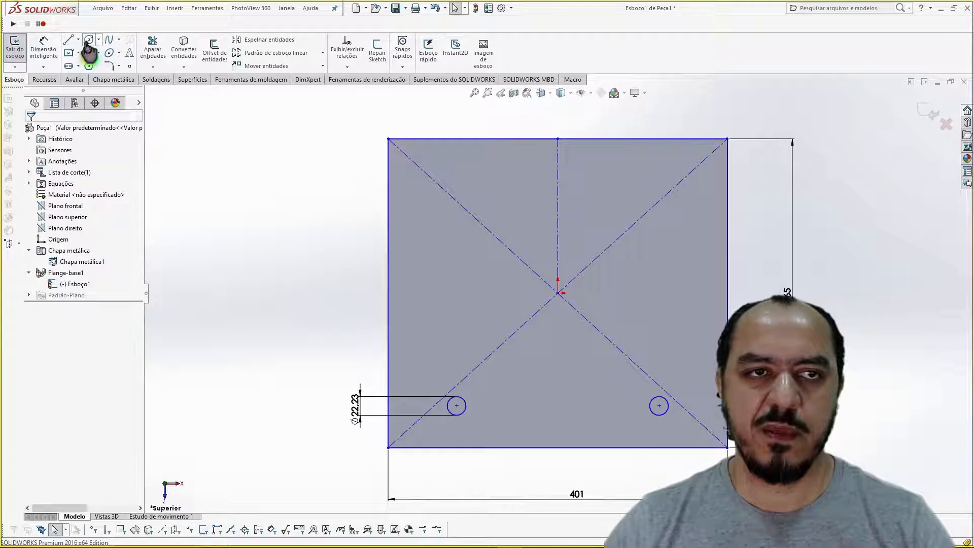
# Sketch a horizontal centerline from the origin to the midpoint of the plate's right edge
pyautogui.click(79, 39)
pyautogui.click(94, 61)
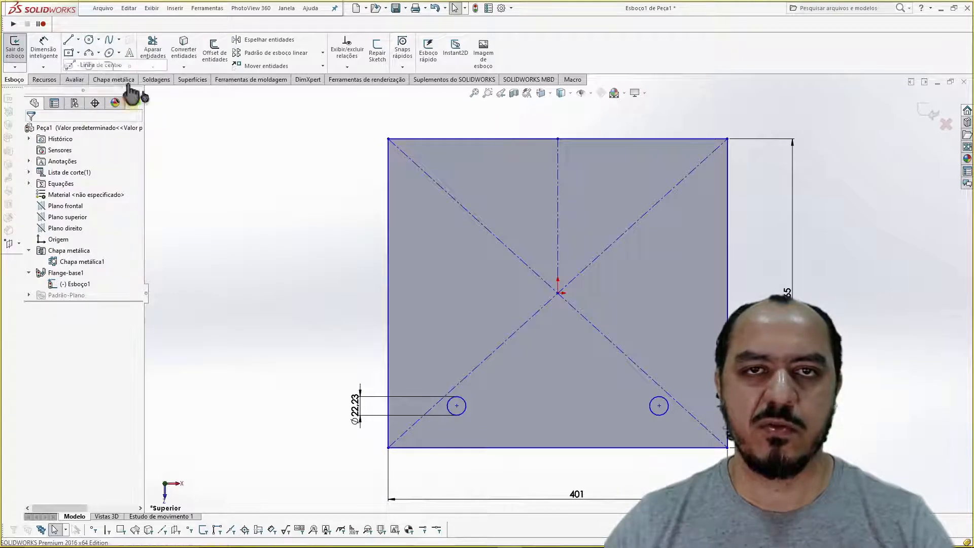
pyautogui.click(558, 293)
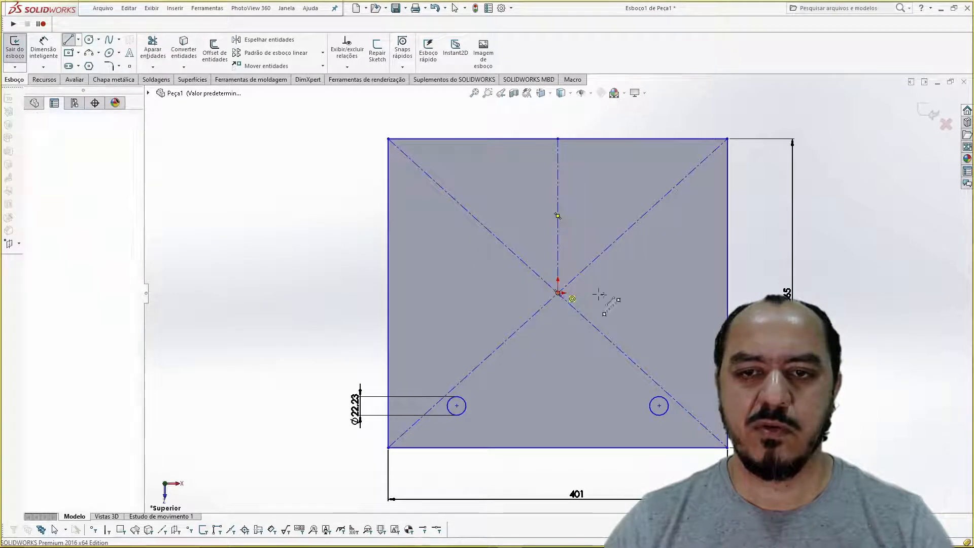
pyautogui.click(727, 293)
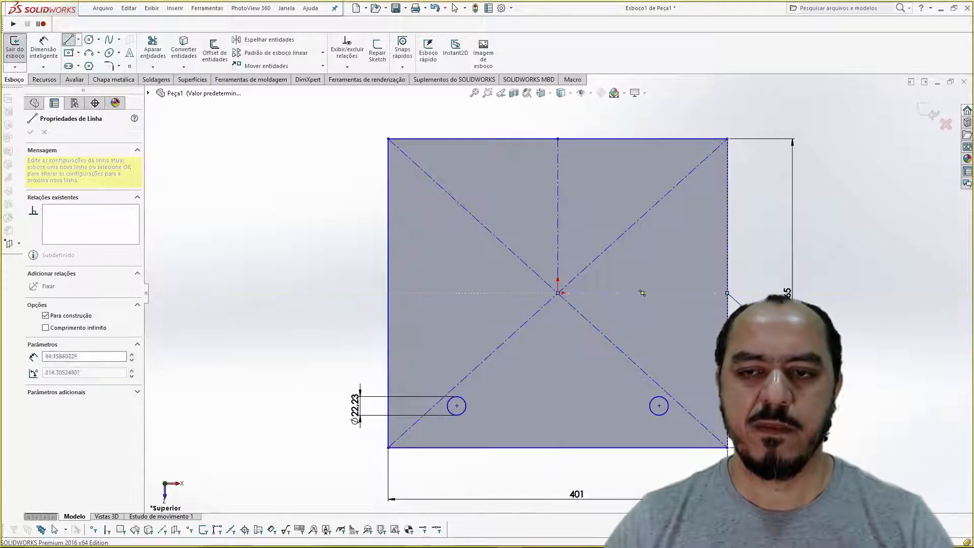
pyautogui.press('Escape')
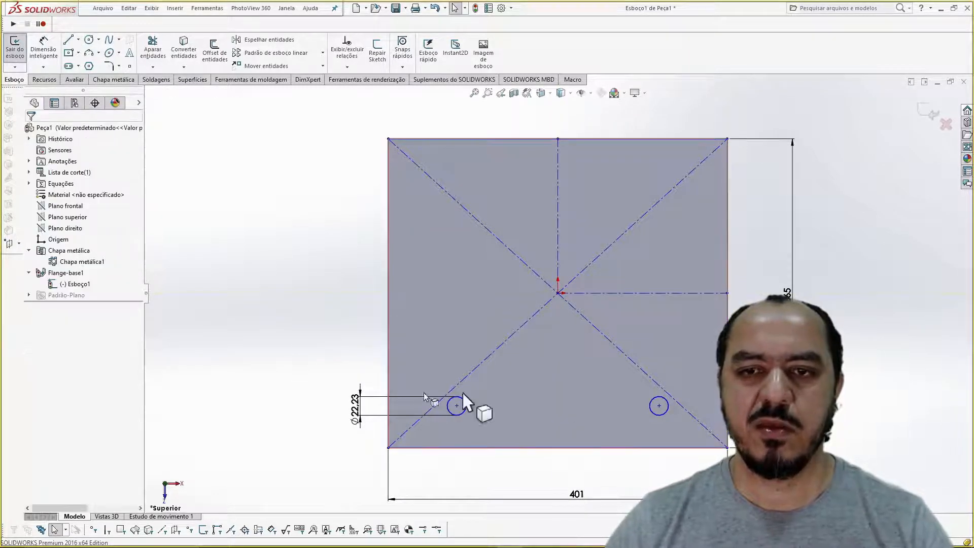
# Mirror both lower circles about the horizontal centerline, keeping the originals
pyautogui.click(269, 40)
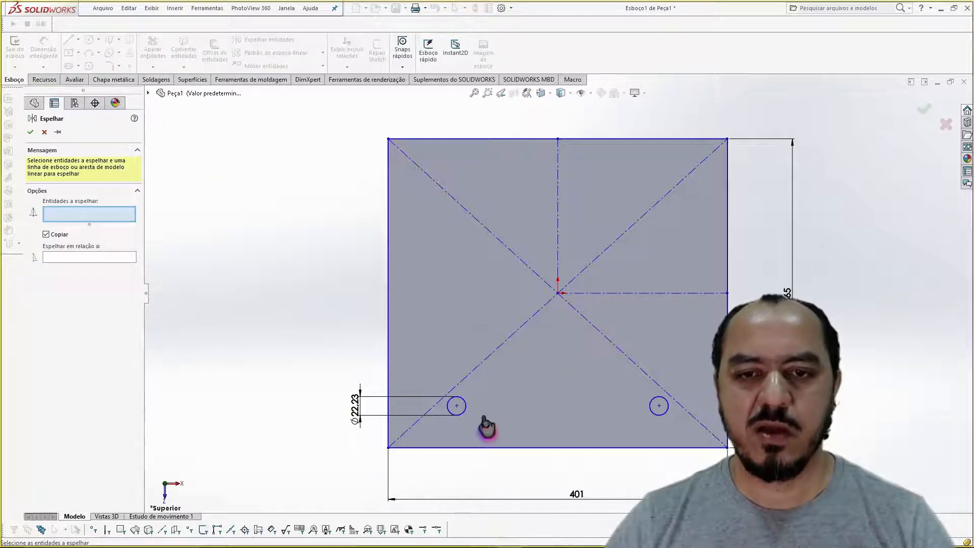
pyautogui.click(468, 411)
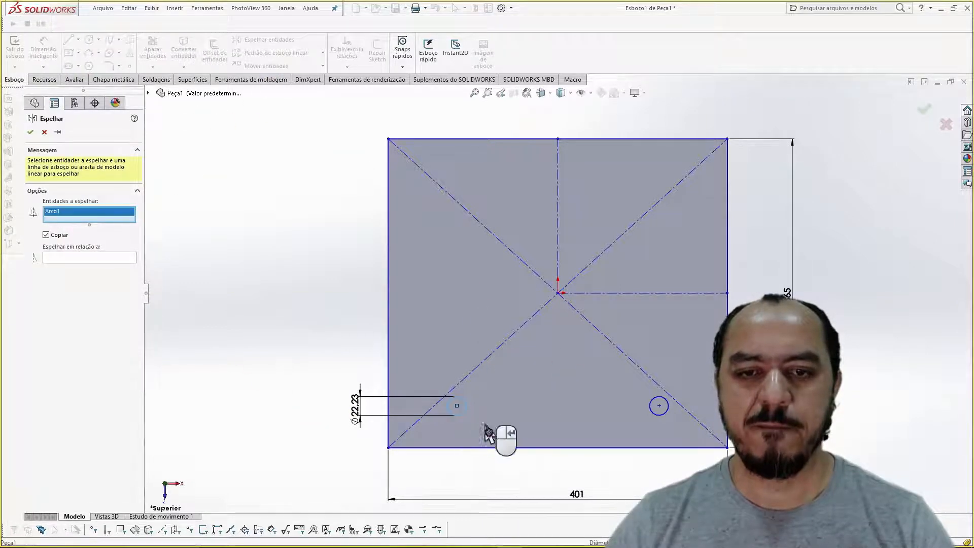
pyautogui.click(665, 417)
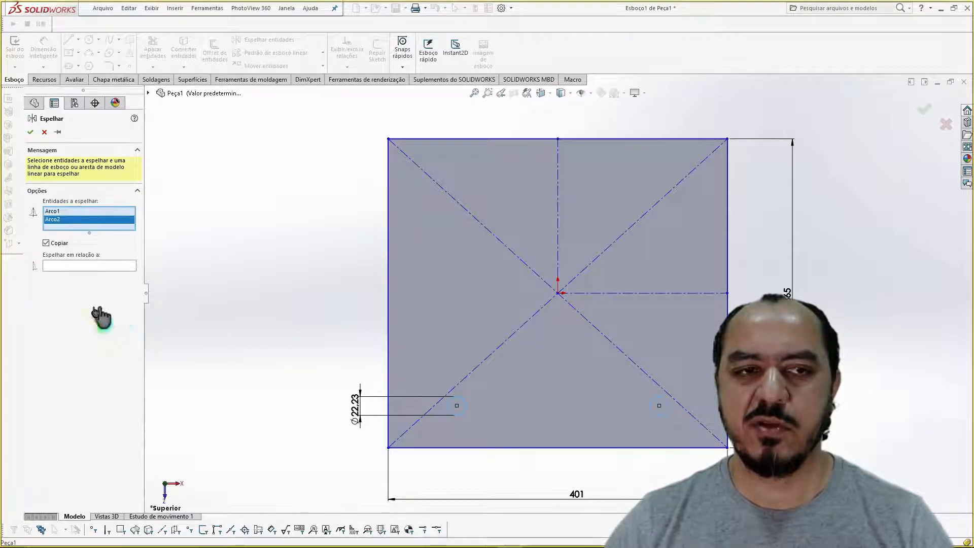
pyautogui.click(63, 269)
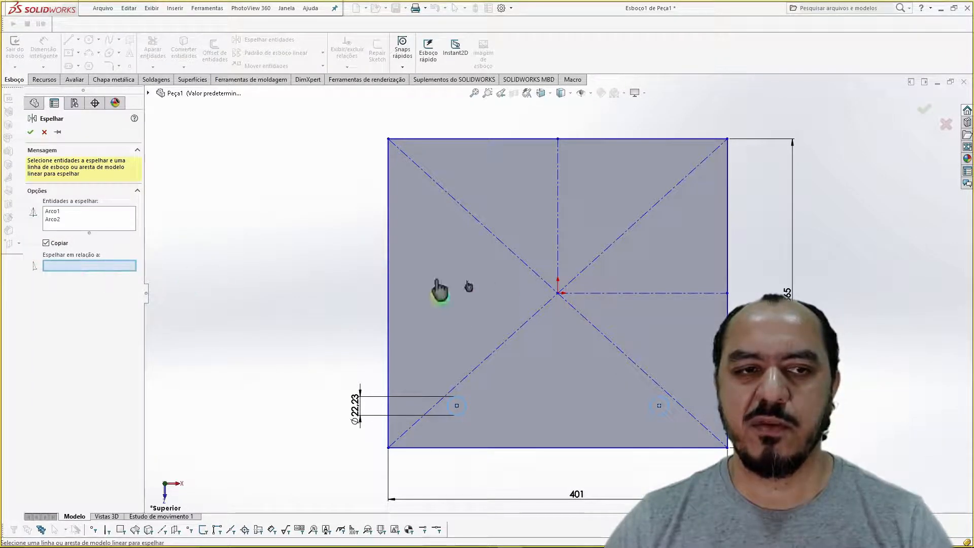
pyautogui.click(693, 297)
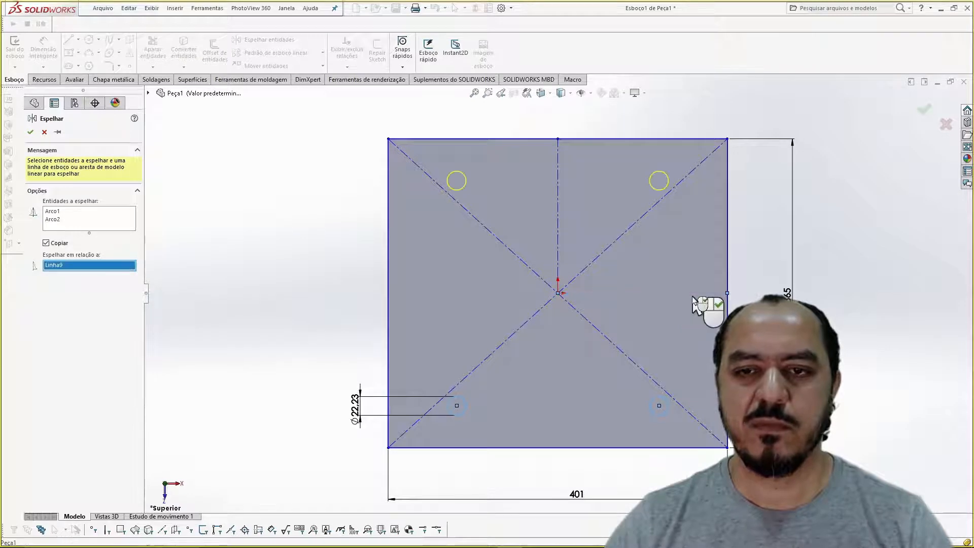
pyautogui.click(30, 132)
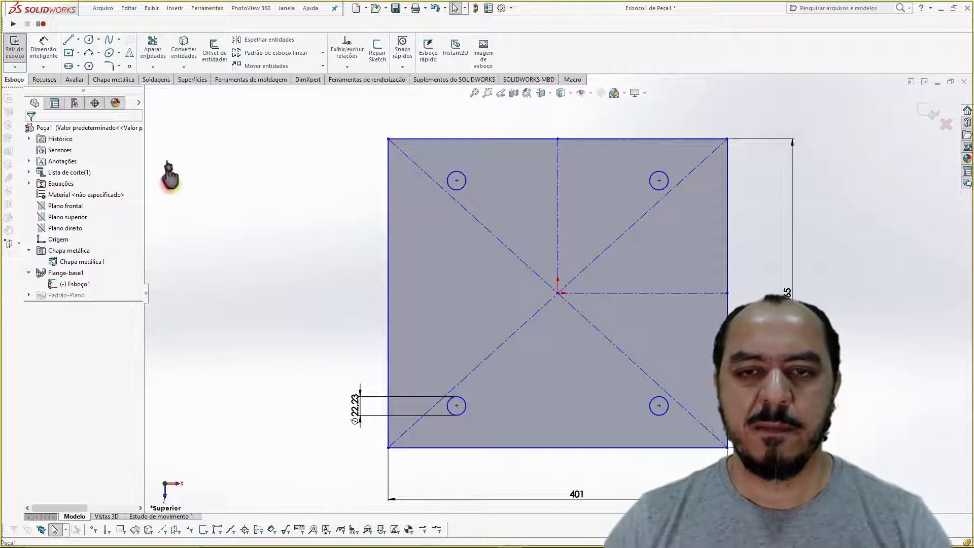
# Try to dimension the spacing between the two lower circles
pyautogui.click(49, 57)
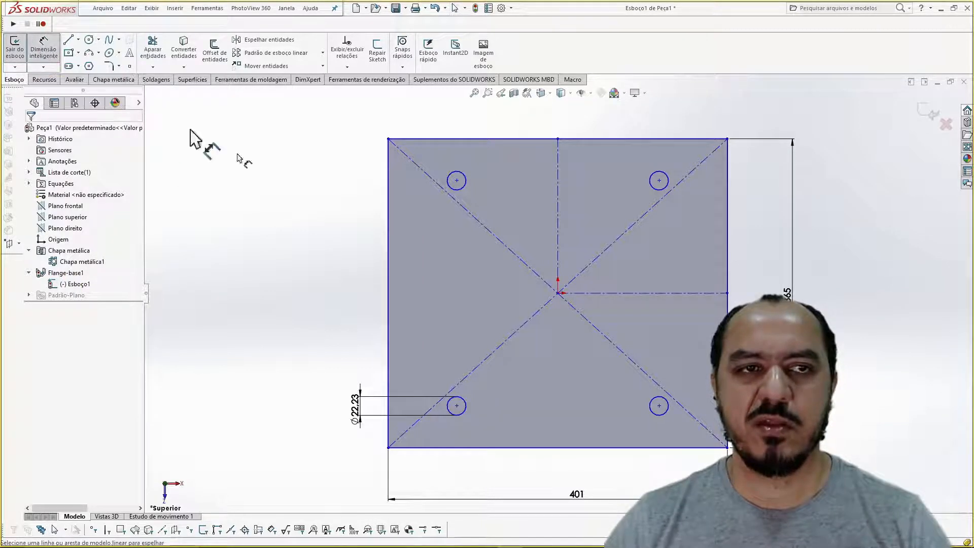
pyautogui.click(467, 409)
pyautogui.click(659, 414)
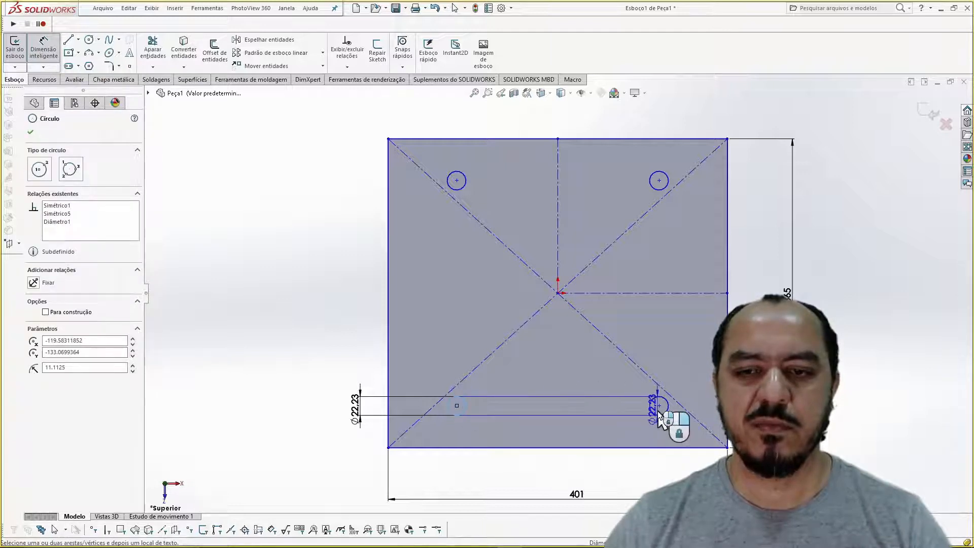
pyautogui.click(561, 415)
pyautogui.click(555, 280)
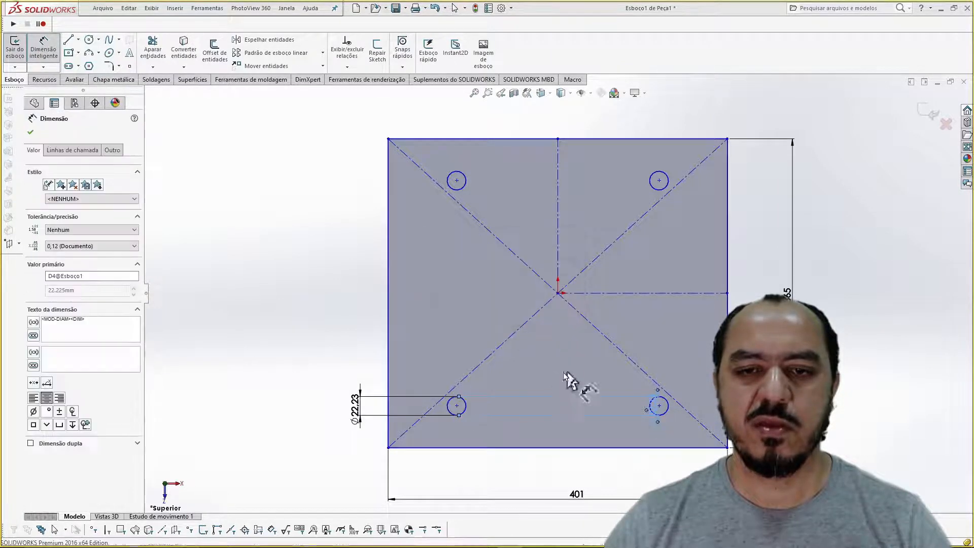
pyautogui.press('Escape')
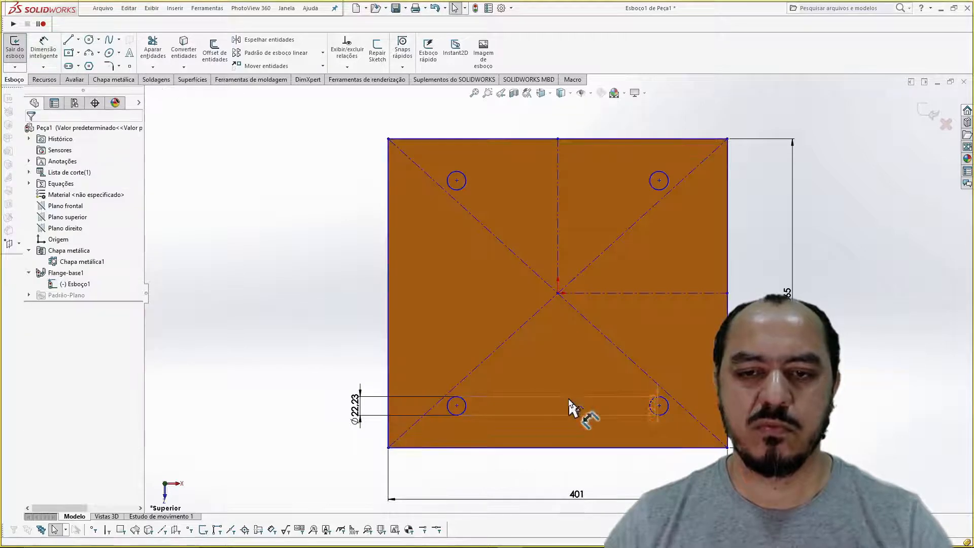
pyautogui.click(569, 398)
pyautogui.press('Escape')
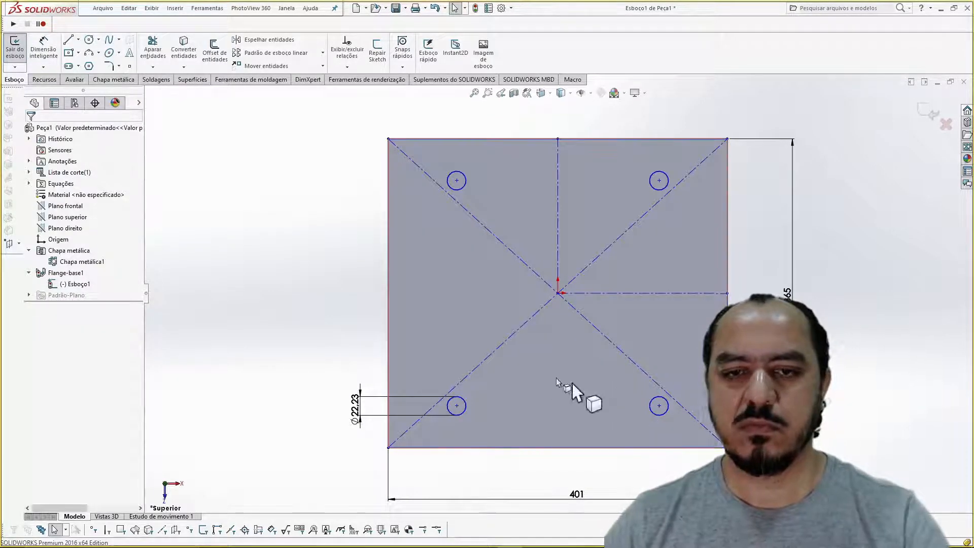
# Dimension the horizontal distance from the vertical centerline to the lower-right circle's center as 301/2 mm
pyautogui.click(45, 47)
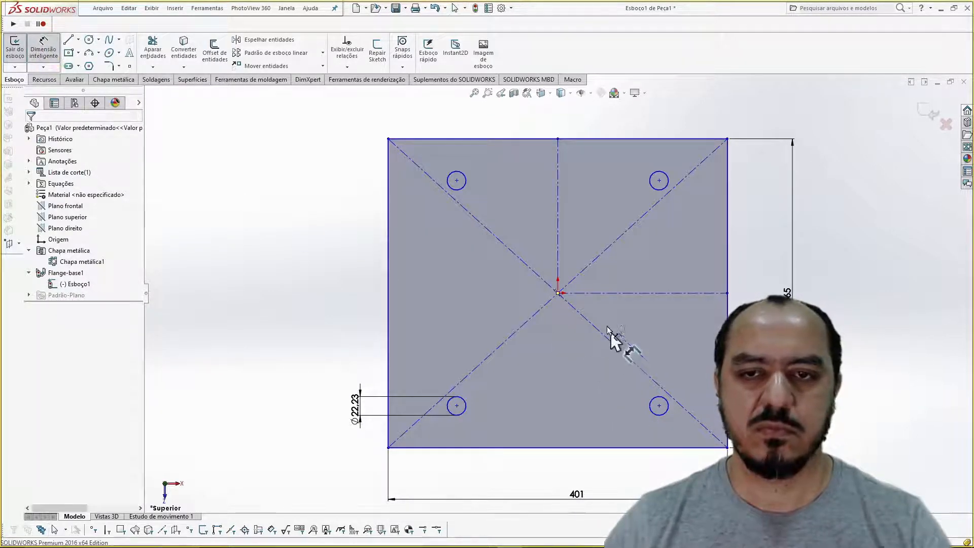
pyautogui.click(558, 252)
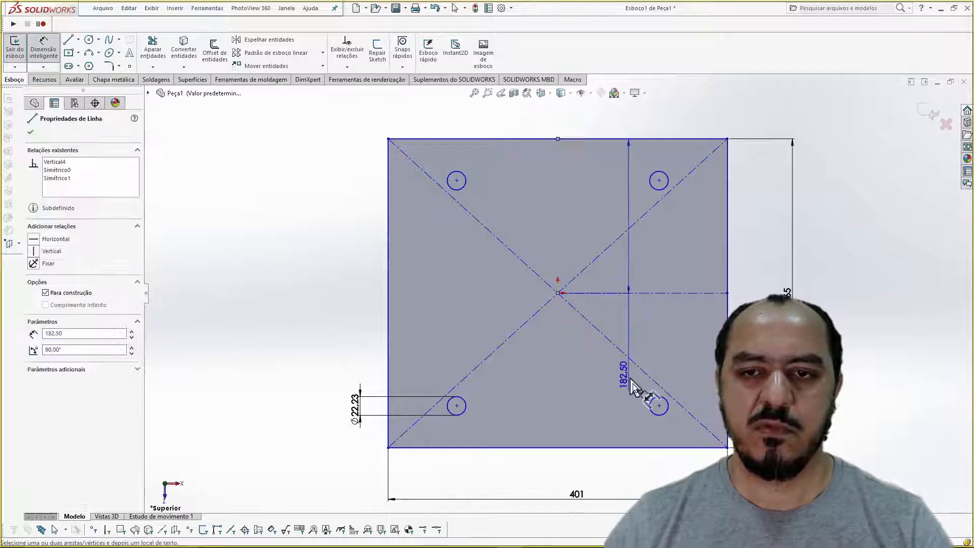
pyautogui.click(659, 406)
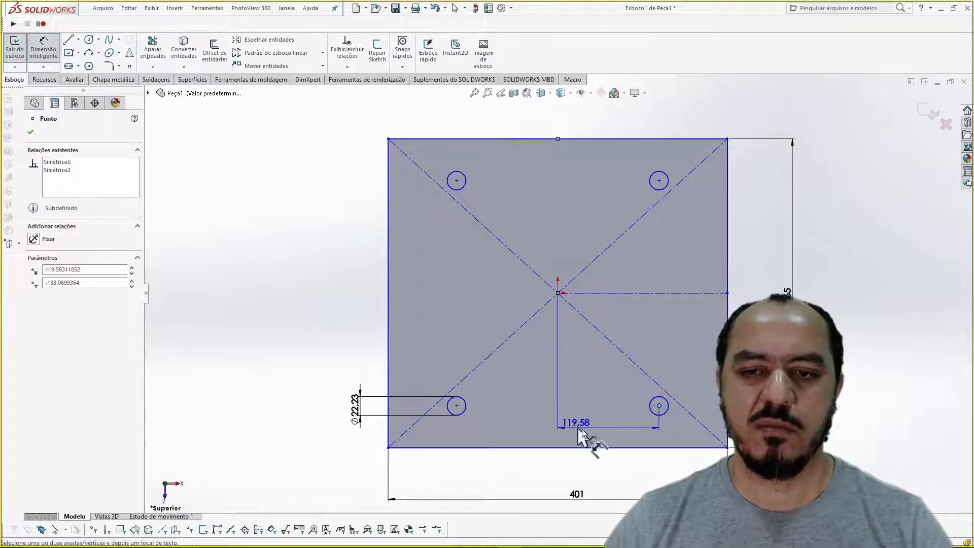
pyautogui.click(609, 439)
pyautogui.write('3')
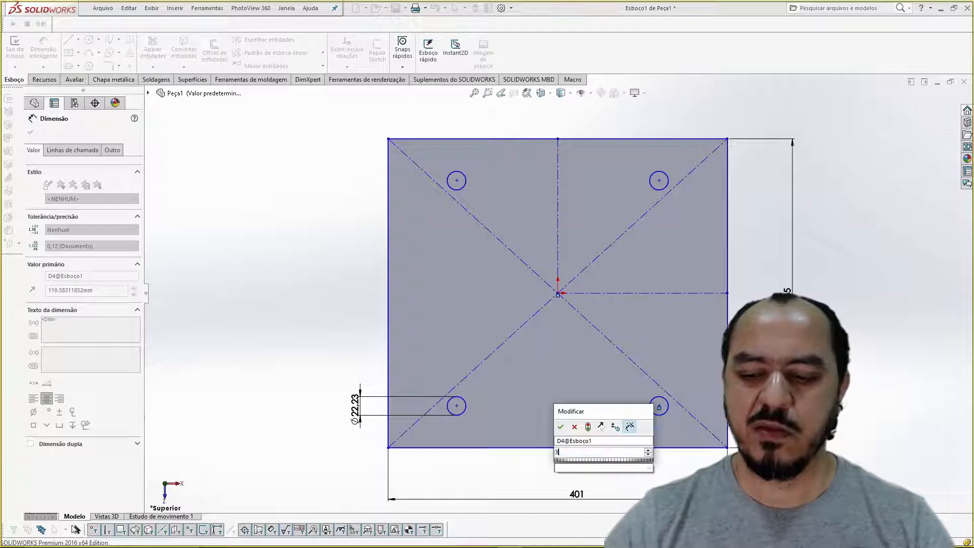
pyautogui.write('01/2')
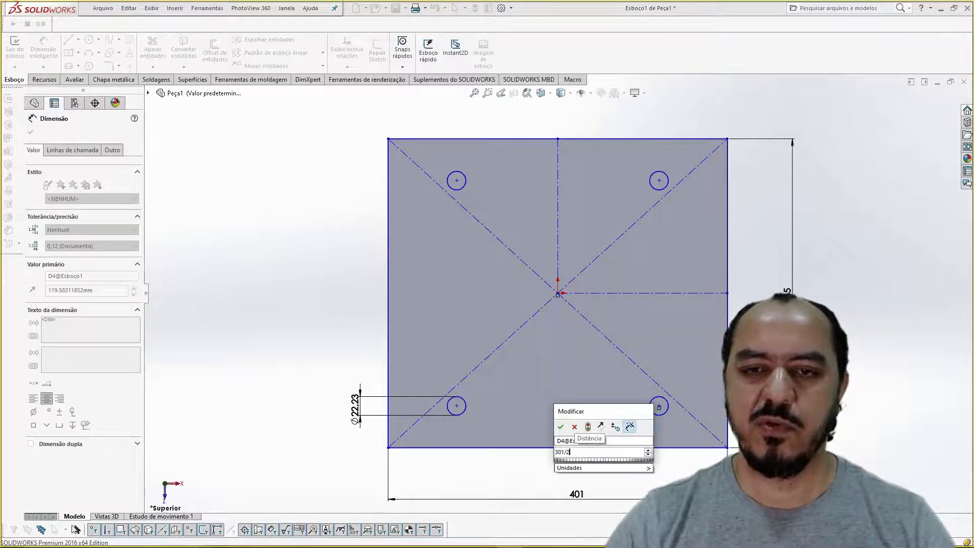
pyautogui.press('Return')
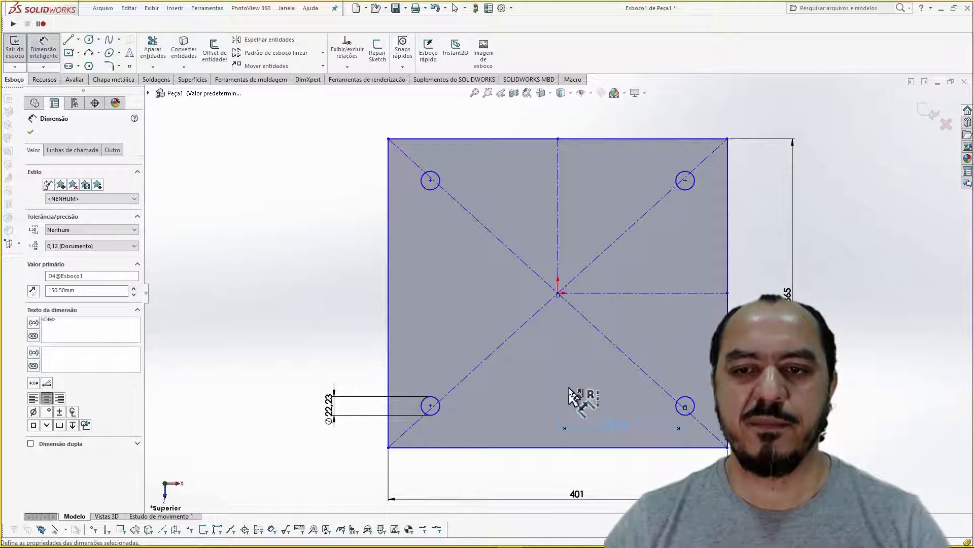
# Dimension the vertical distance from the horizontal centerline to the upper-right circle's center as 165/2 mm
pyautogui.click(690, 191)
pyautogui.click(700, 292)
pyautogui.click(775, 250)
pyautogui.write('165/2')
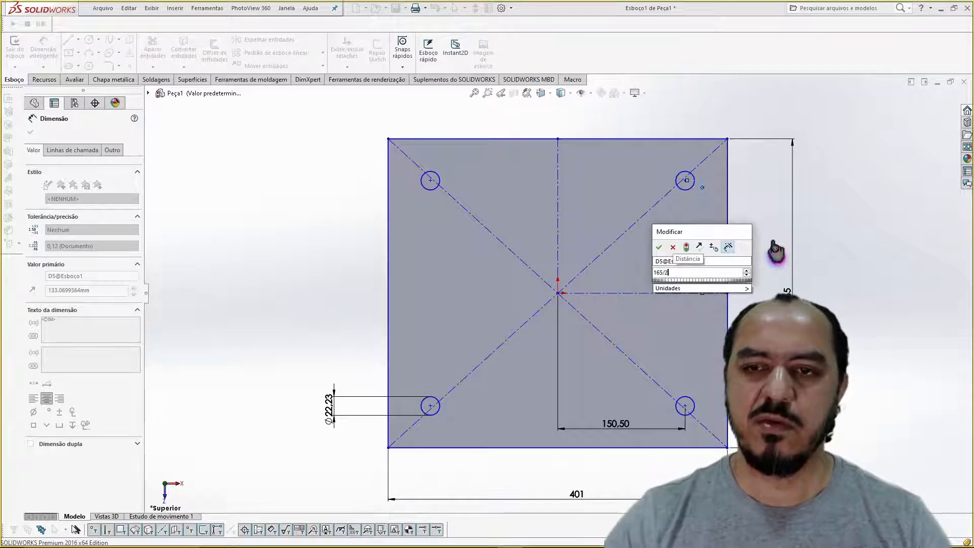
pyautogui.press('Return')
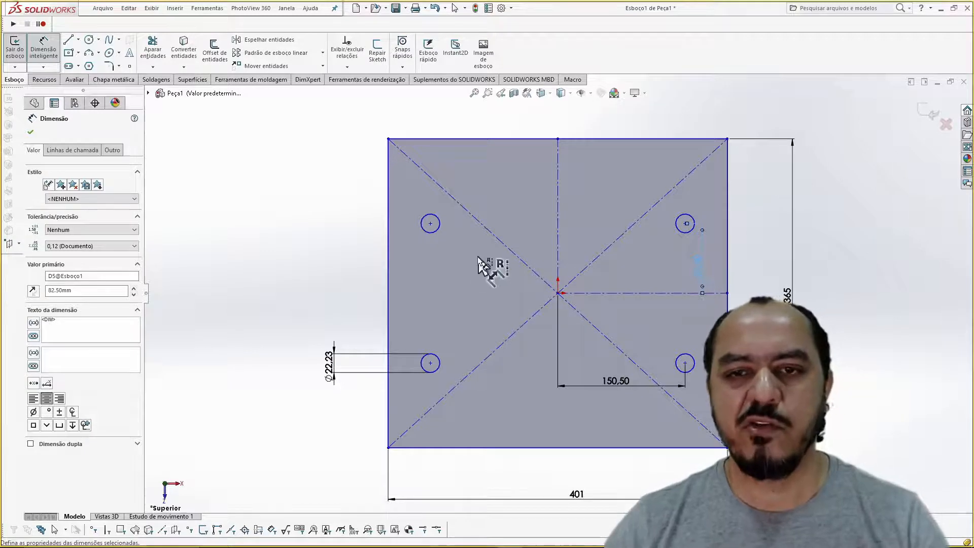
pyautogui.press('Escape')
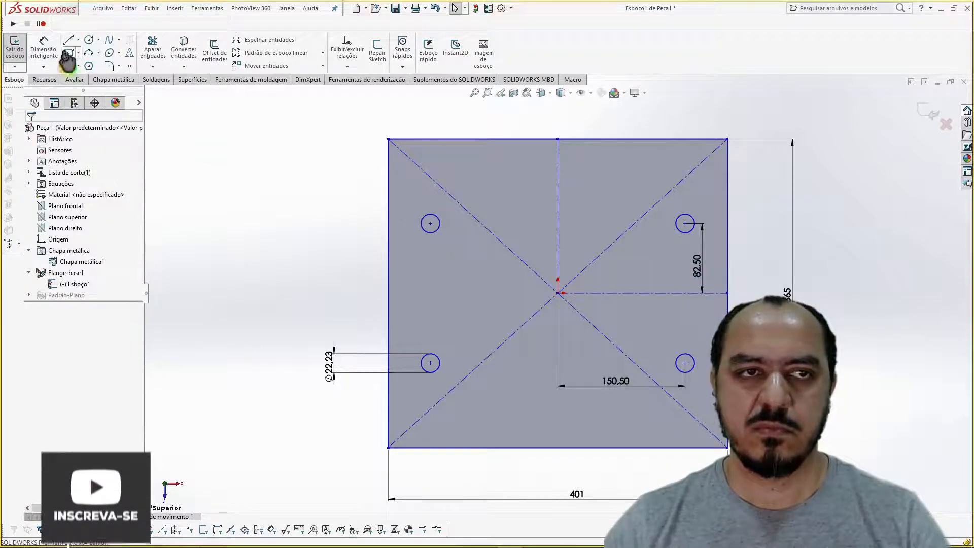
# Check the spacing between the two upper circles and between the two left circles without placing dimensions
pyautogui.click(43, 49)
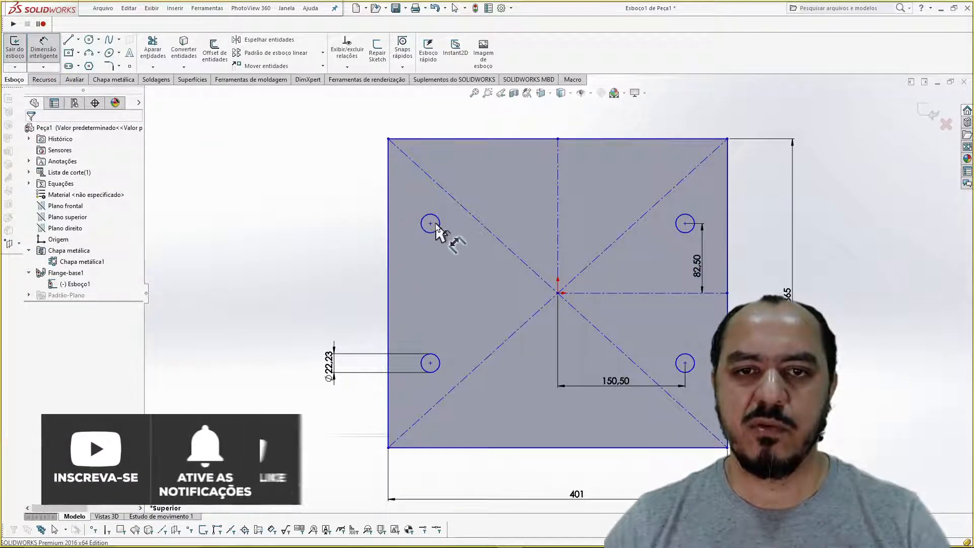
pyautogui.click(439, 226)
pyautogui.click(684, 226)
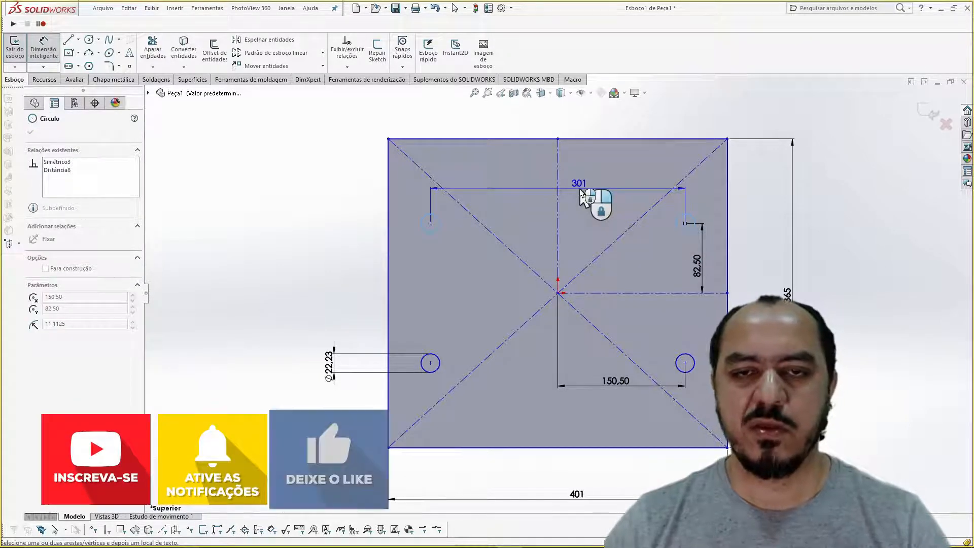
pyautogui.press('Escape')
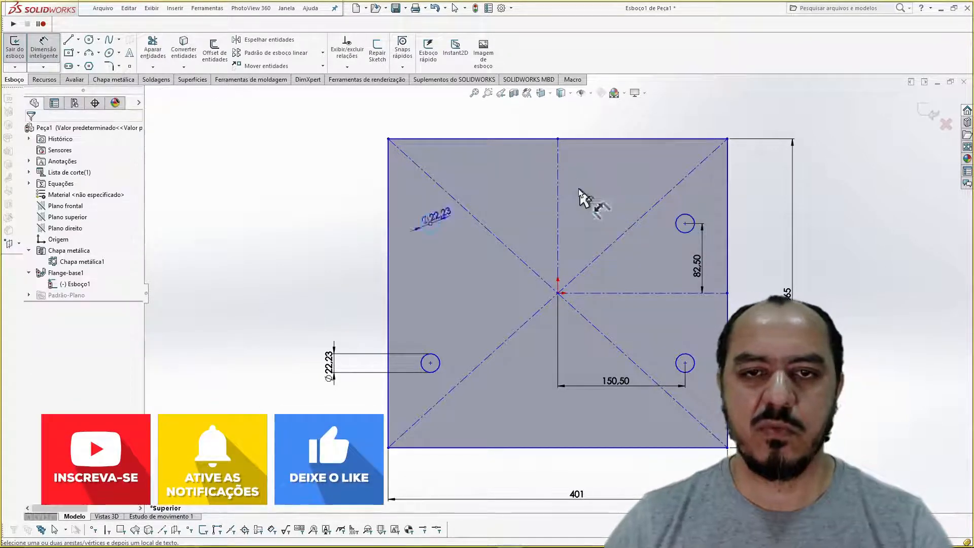
pyautogui.click(438, 229)
pyautogui.click(439, 363)
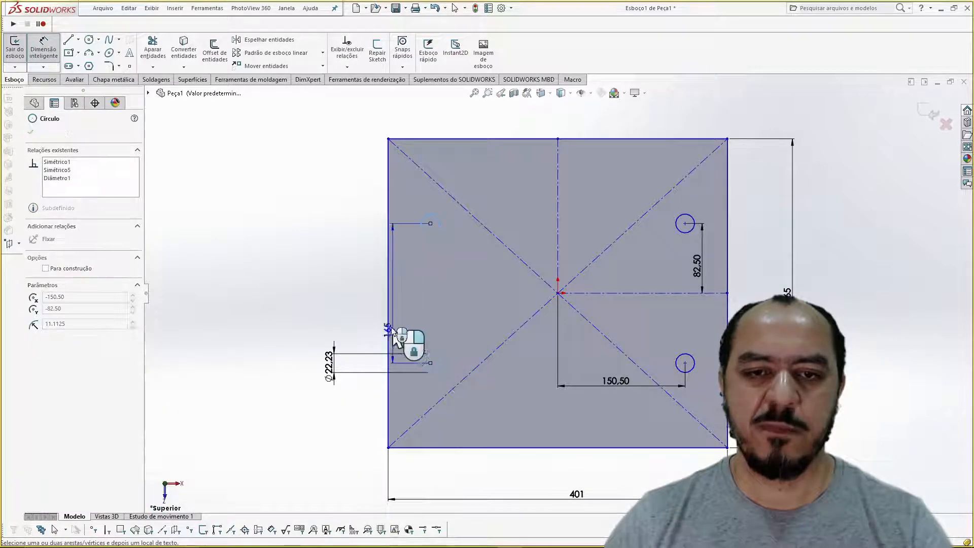
pyautogui.press('Escape')
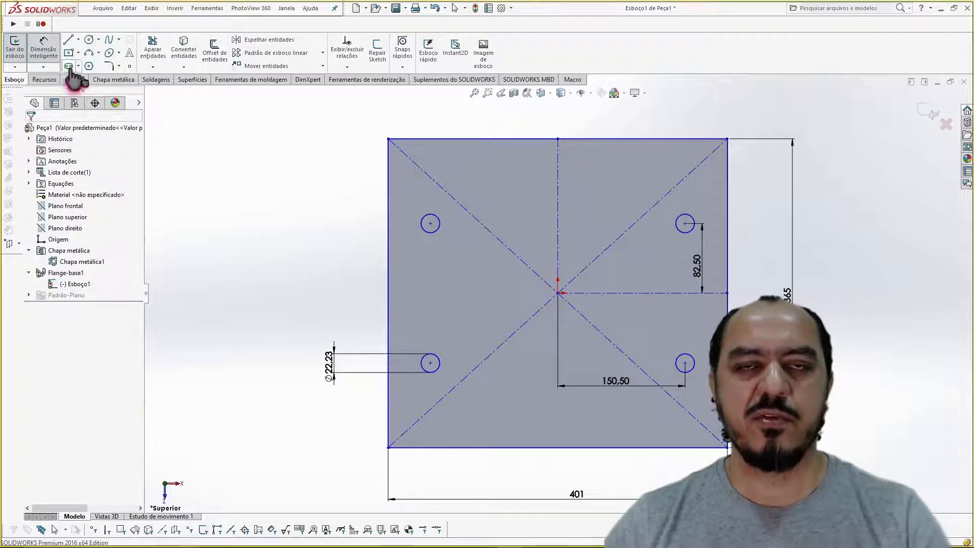
# Check the upper-left circle's distances to the plate's top and left edges and the lower-left circle's distance to the bottom edge
pyautogui.click(437, 217)
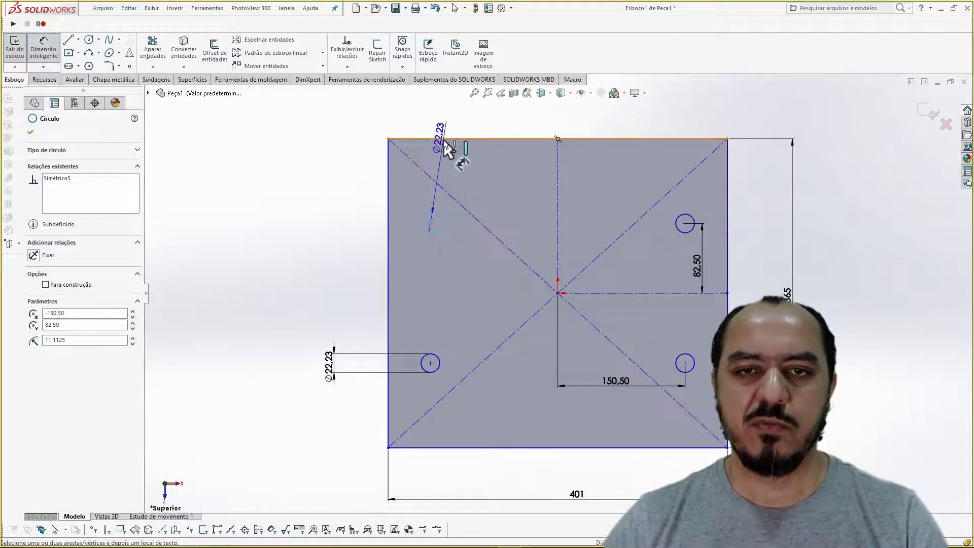
pyautogui.click(442, 139)
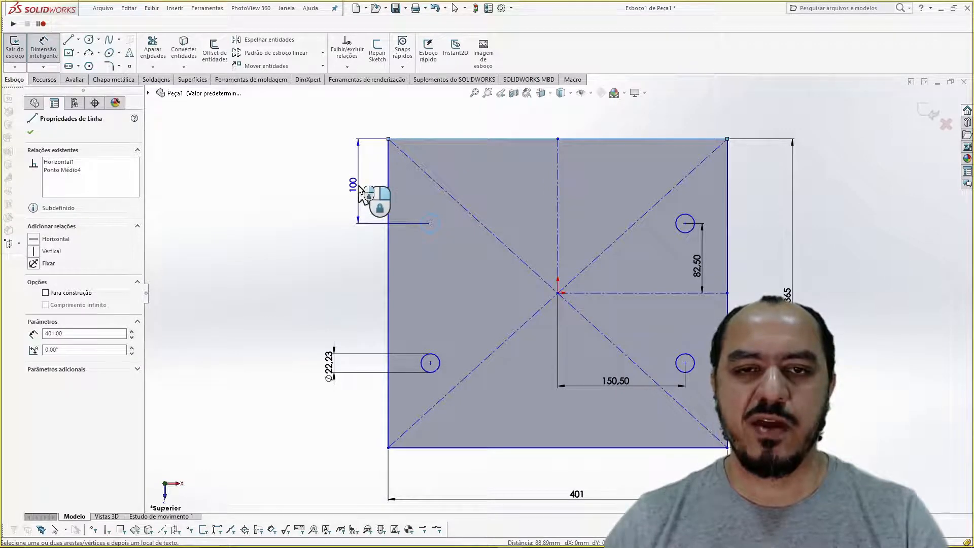
pyautogui.press('Escape')
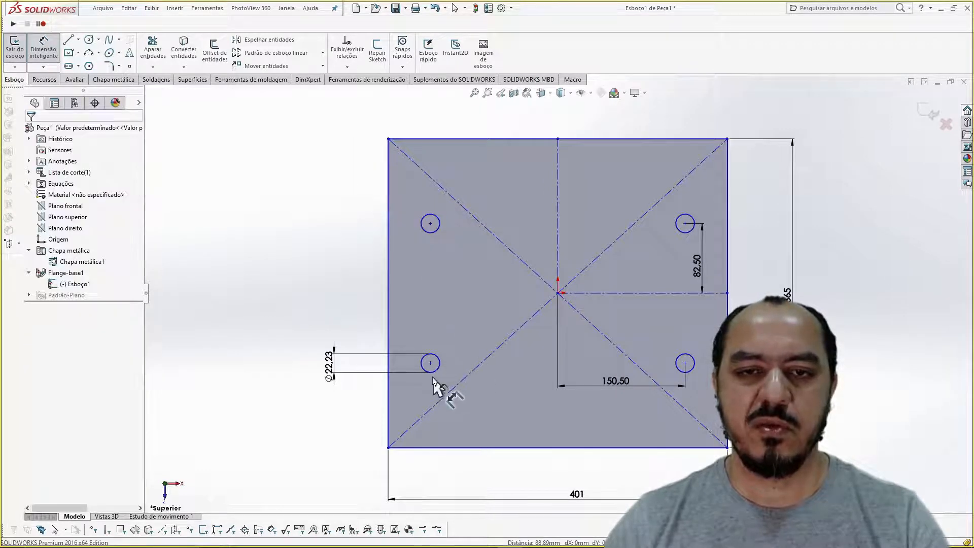
pyautogui.click(439, 372)
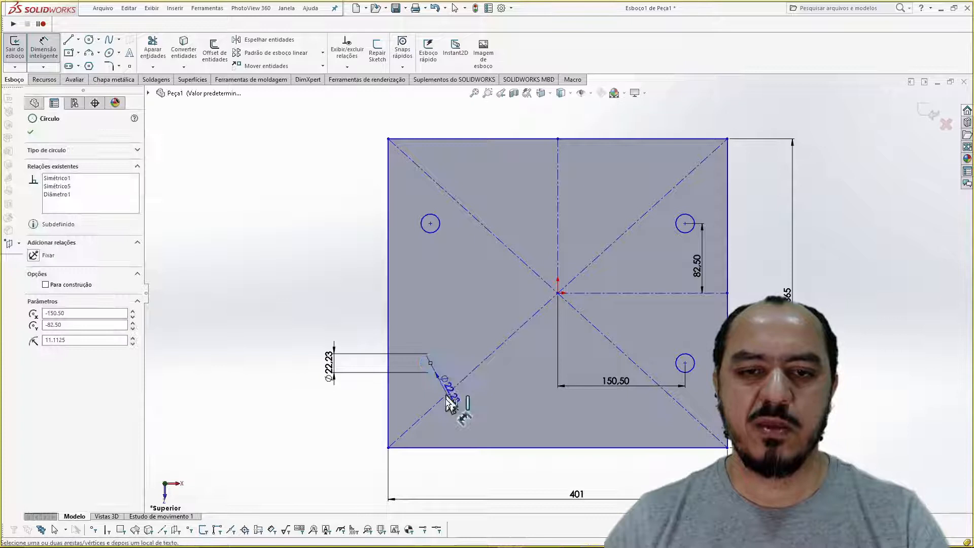
pyautogui.click(447, 448)
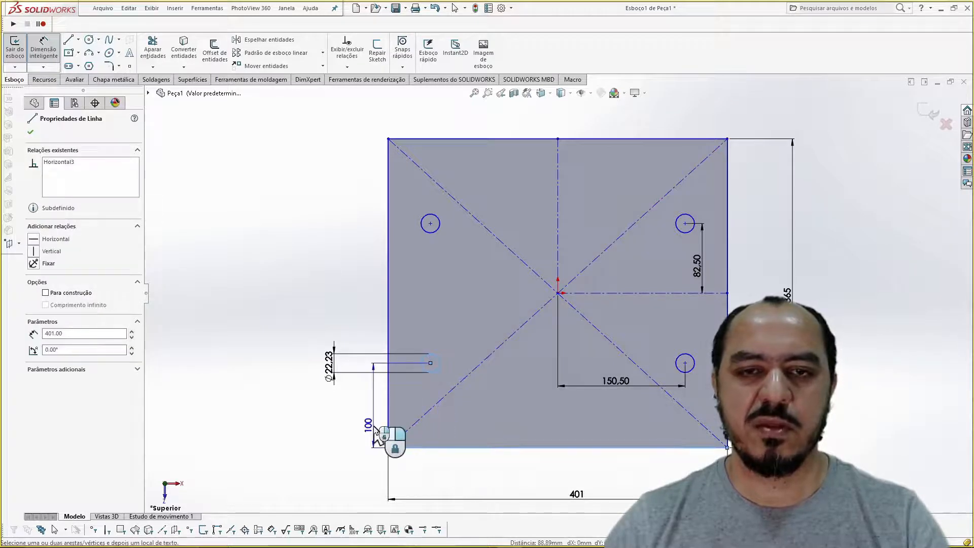
pyautogui.press('Escape')
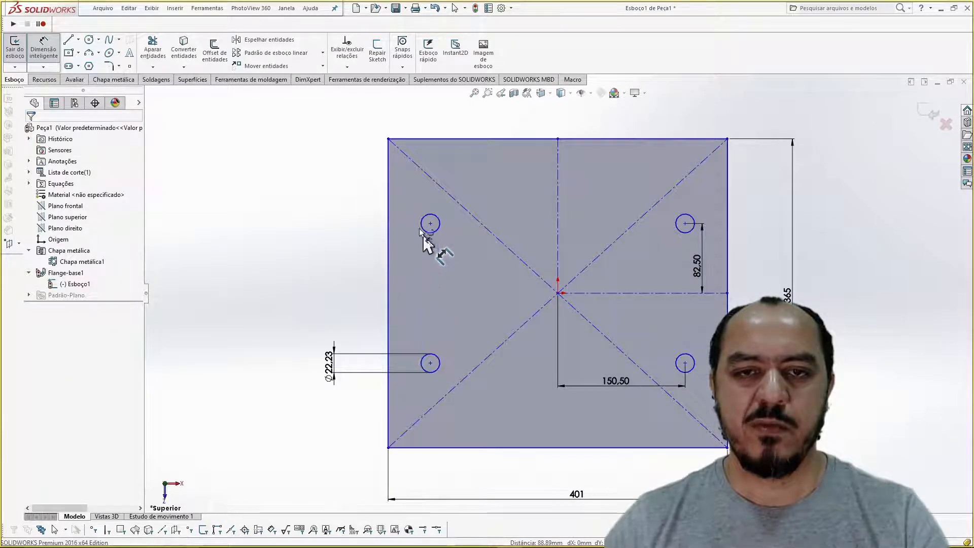
pyautogui.click(422, 231)
pyautogui.click(388, 234)
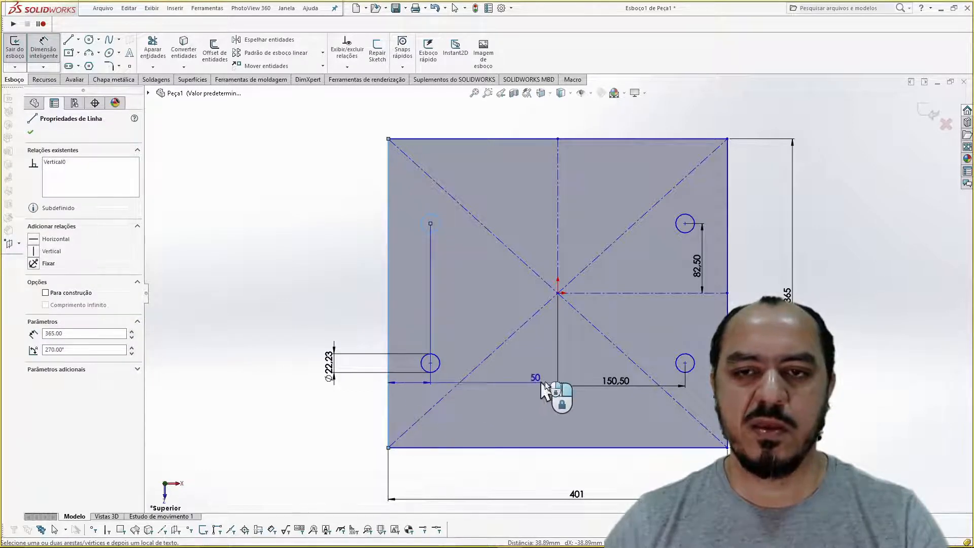
pyautogui.press('Escape')
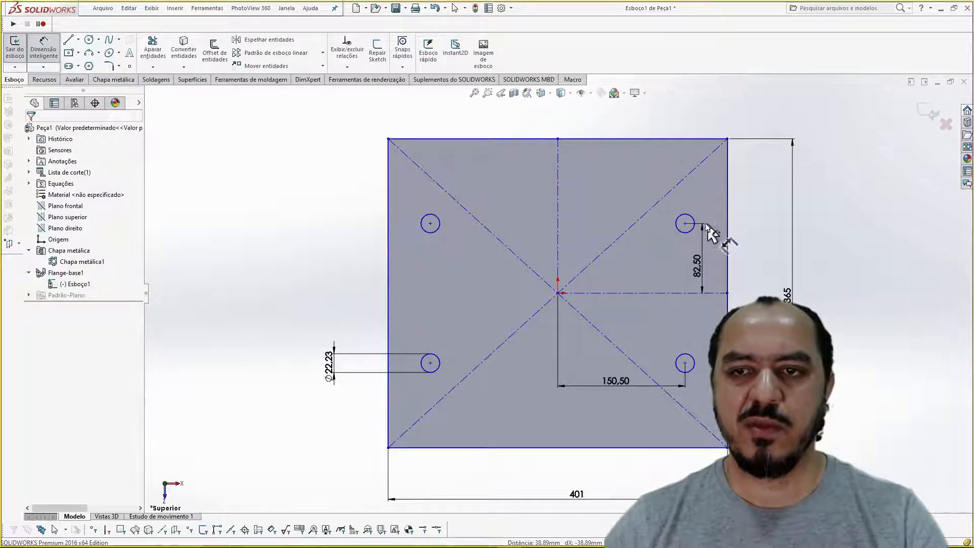
# Check the upper-right circle's distances to the plate's top and right edges without placing dimensions
pyautogui.click(686, 224)
pyautogui.click(692, 139)
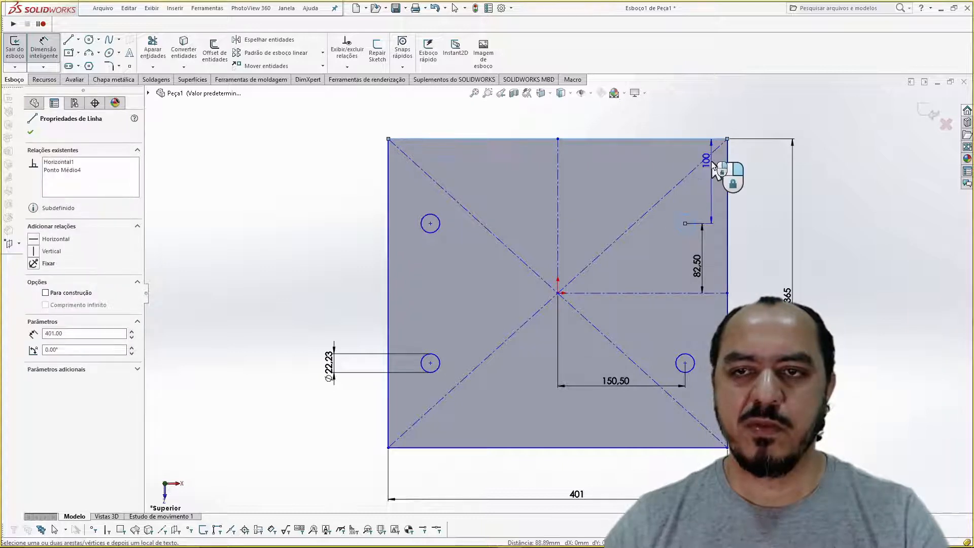
pyautogui.press('Escape')
pyautogui.click(696, 224)
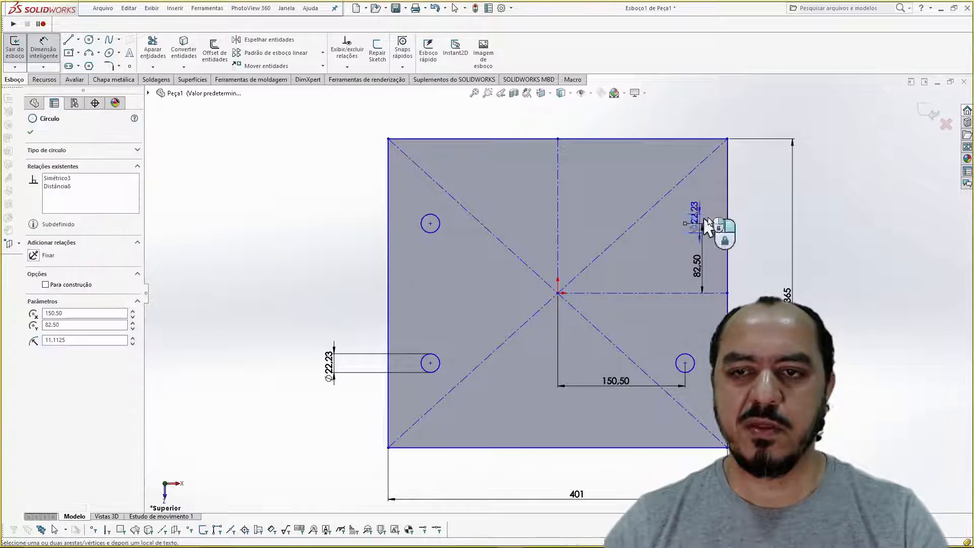
pyautogui.click(728, 221)
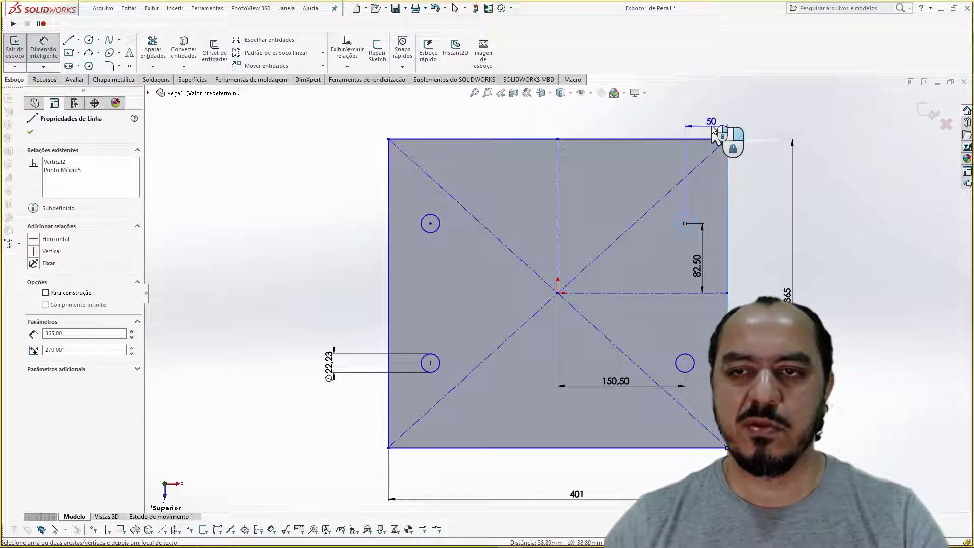
pyautogui.press('Escape')
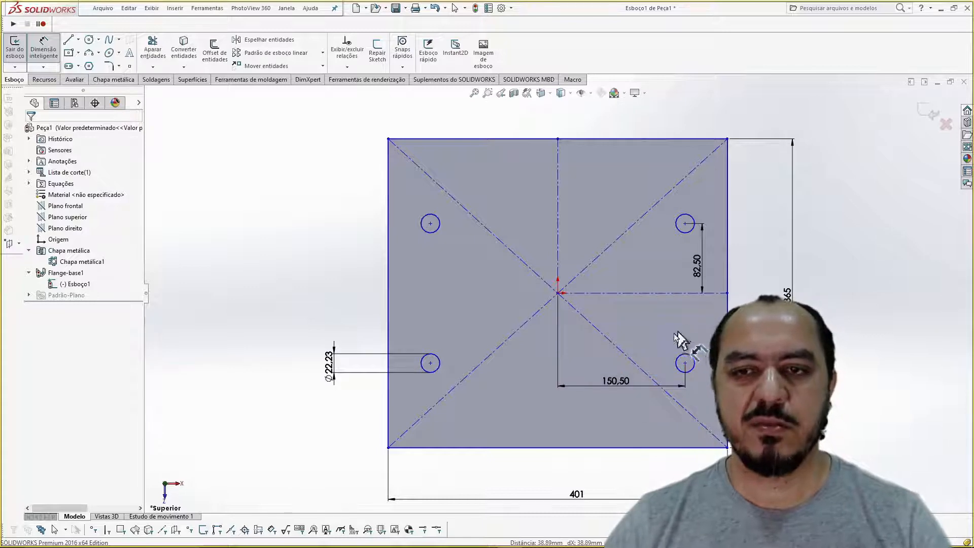
# Finish dimensioning and exit the base flange sketch to rebuild the plate with its four holes
pyautogui.press('Escape')
pyautogui.moveTo(467, 374); pyautogui.dragTo(454, 254, button='middle')
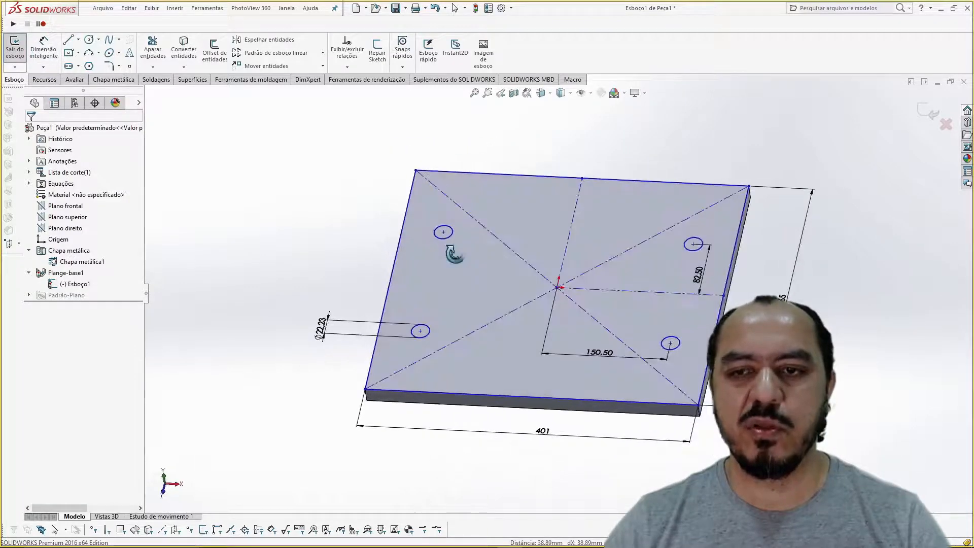
pyautogui.click(928, 113)
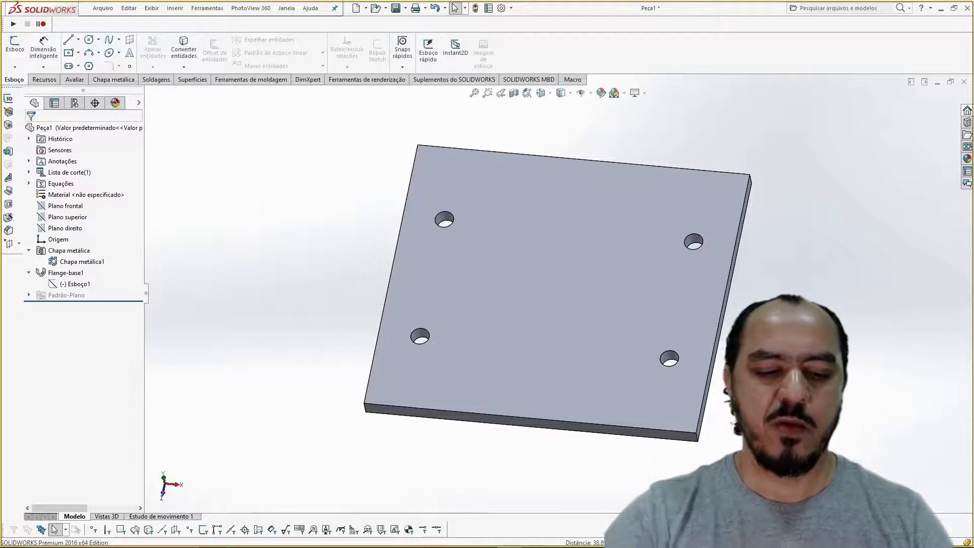
# Set the plate to the isometric view and save the part as CH-E-PA-NA-365-401-#19,05-P-0-00
pyautogui.hotkey('ctrl', '5')
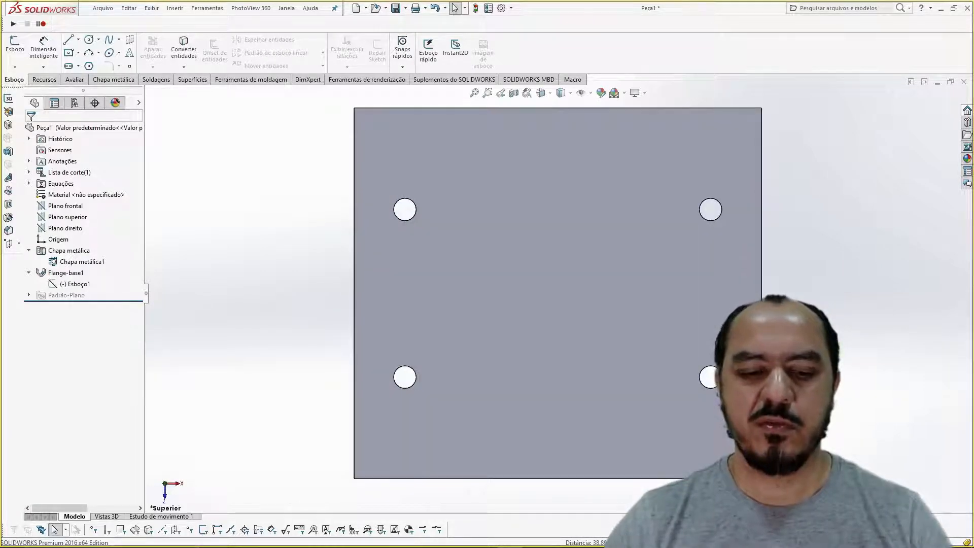
pyautogui.hotkey('ctrl', '7')
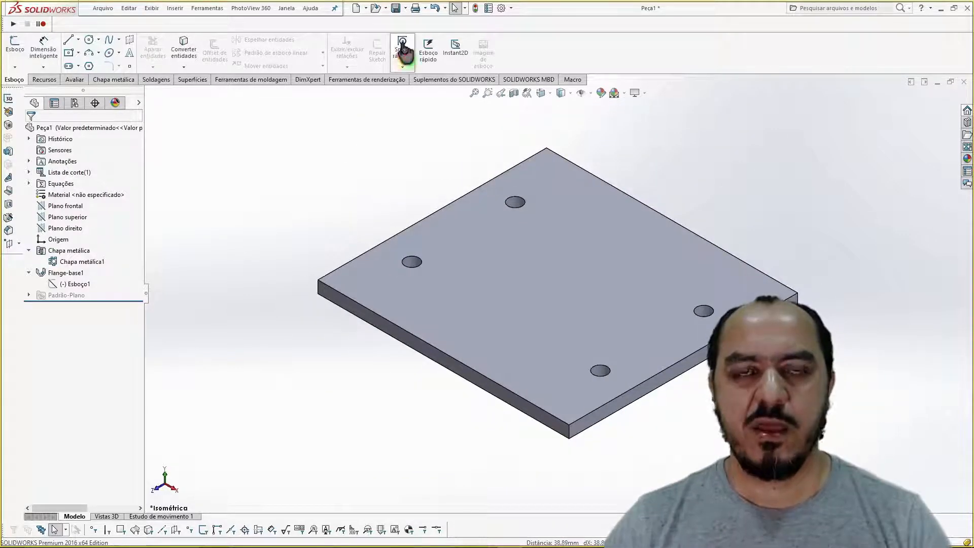
pyautogui.click(396, 9)
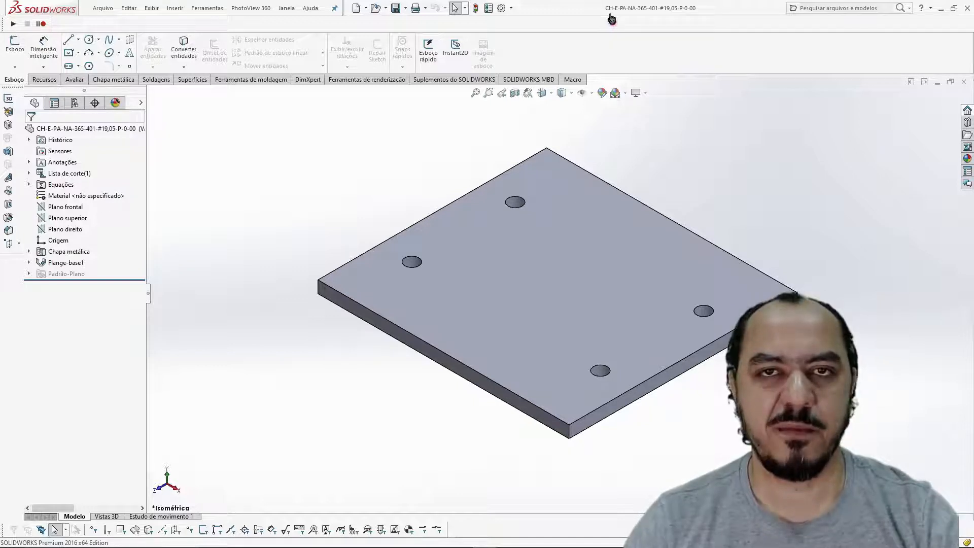
pyautogui.moveTo(615, 19)
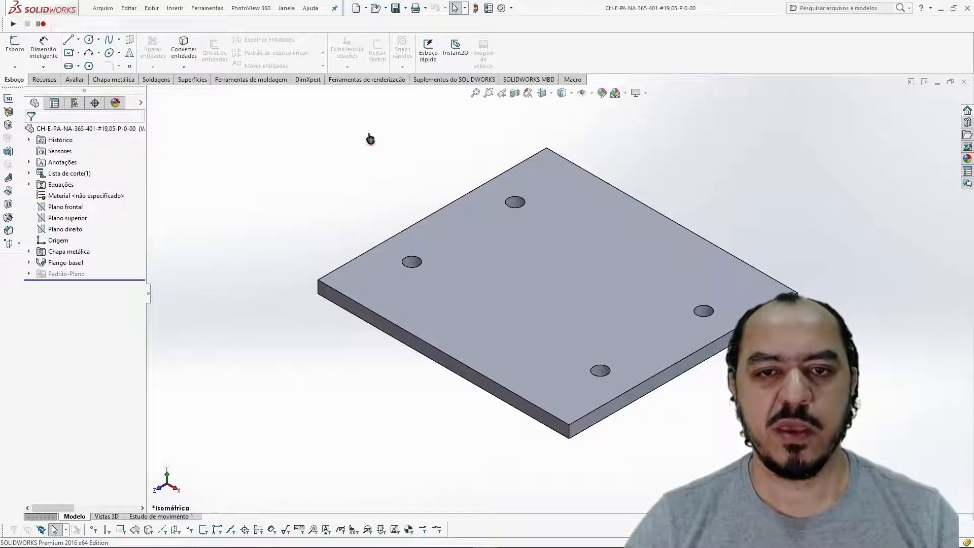
# Assign the AISI 1020 material from the solidworks materials Aço category to the plate
pyautogui.moveTo(371, 140); pyautogui.dragTo(371, 163, button='middle')
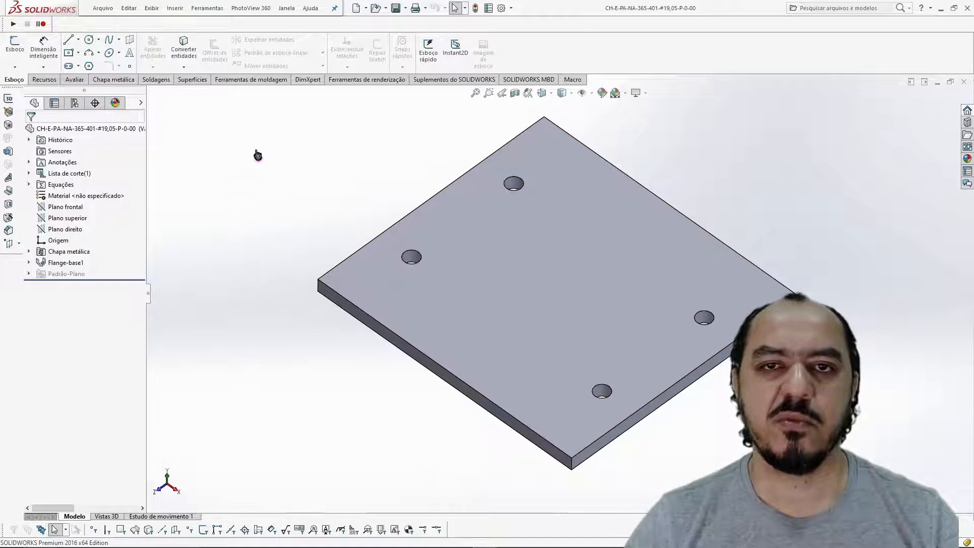
pyautogui.click(69, 198)
pyautogui.rightClick(70, 201)
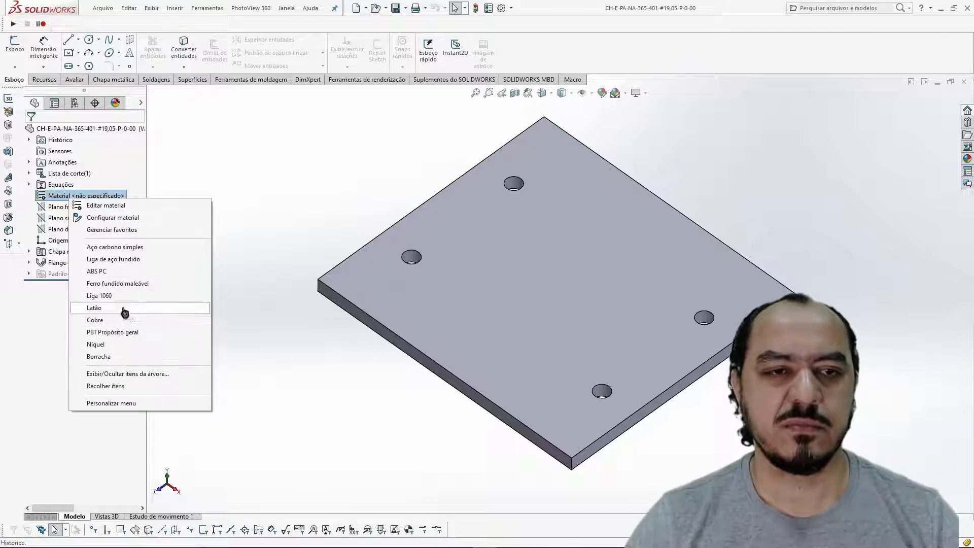
pyautogui.click(120, 206)
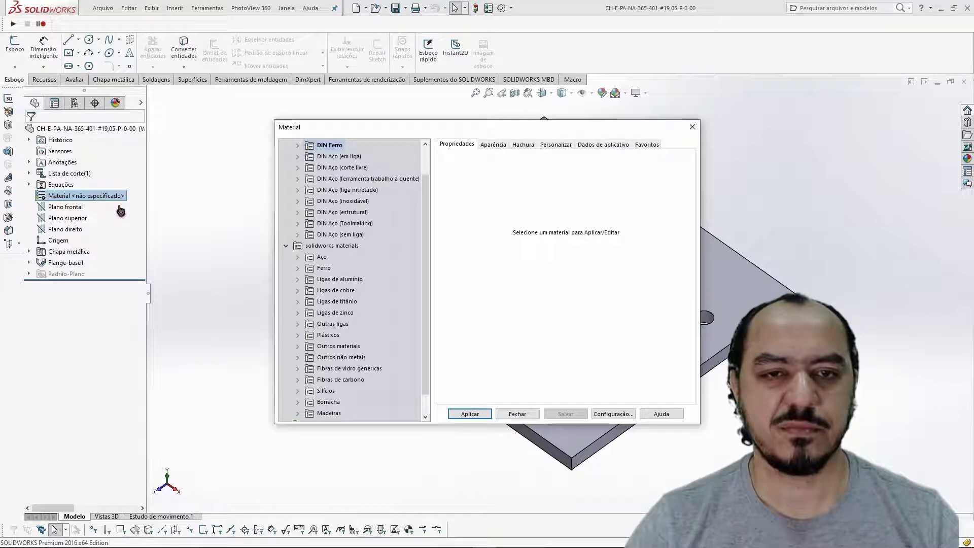
pyautogui.click(297, 258)
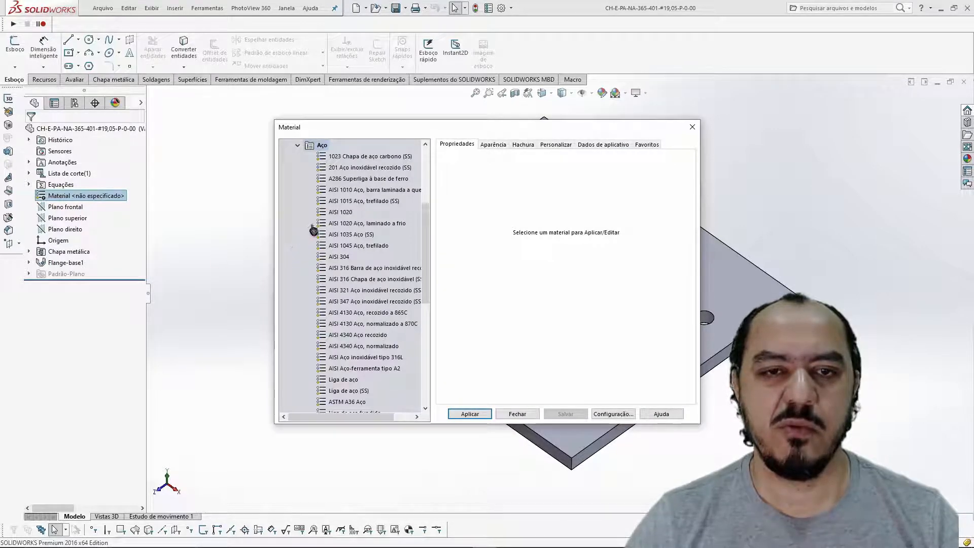
pyautogui.click(343, 213)
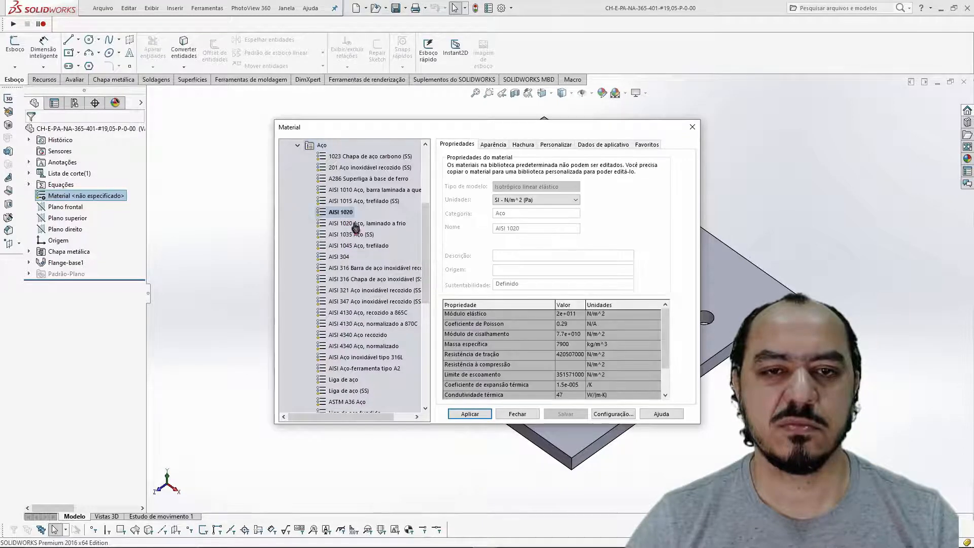
pyautogui.click(479, 418)
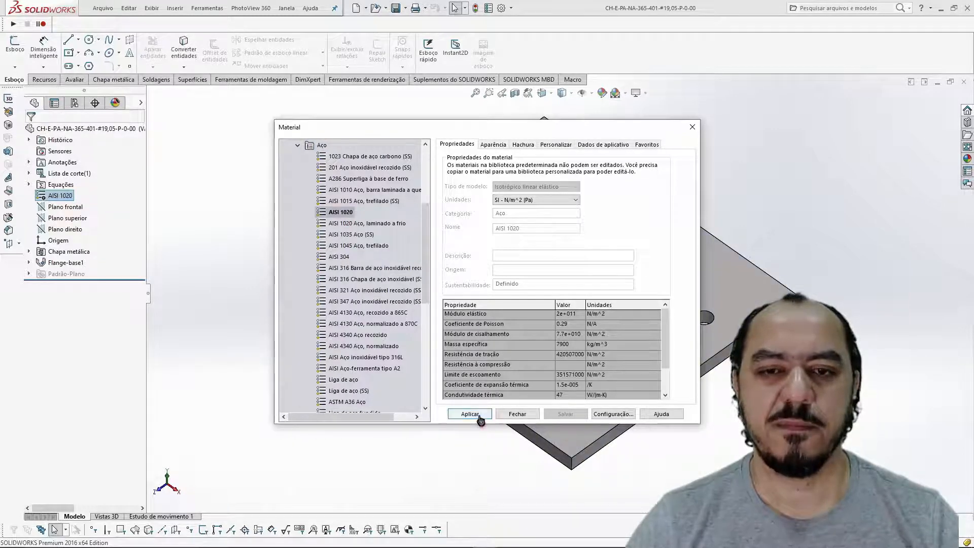
pyautogui.click(516, 414)
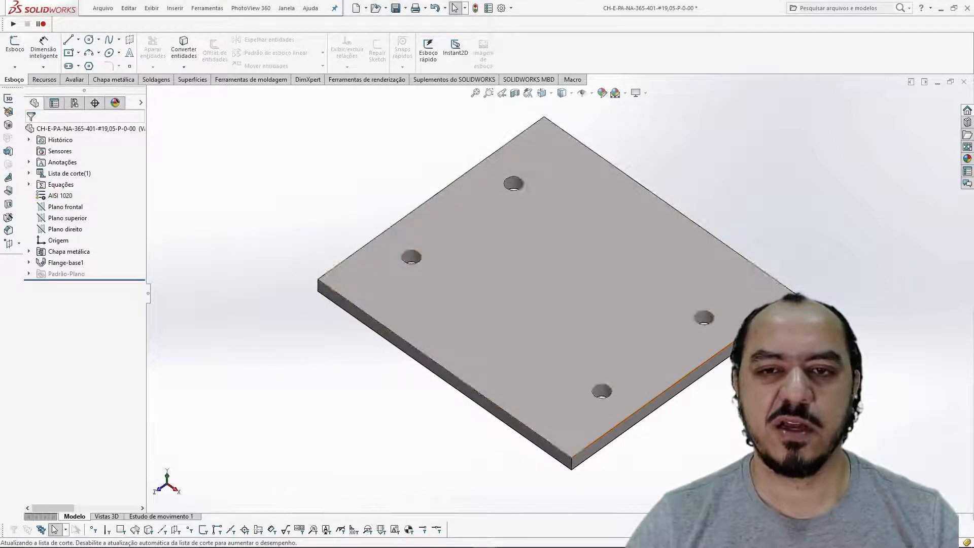
# Save the plate part with its assigned material
pyautogui.moveTo(806, 229)
pyautogui.mouseDown(button='middle')
pyautogui.moveTo(805, 243)
pyautogui.moveTo(804, 211)
pyautogui.moveTo(807, 242)
pyautogui.mouseUp(button='middle')
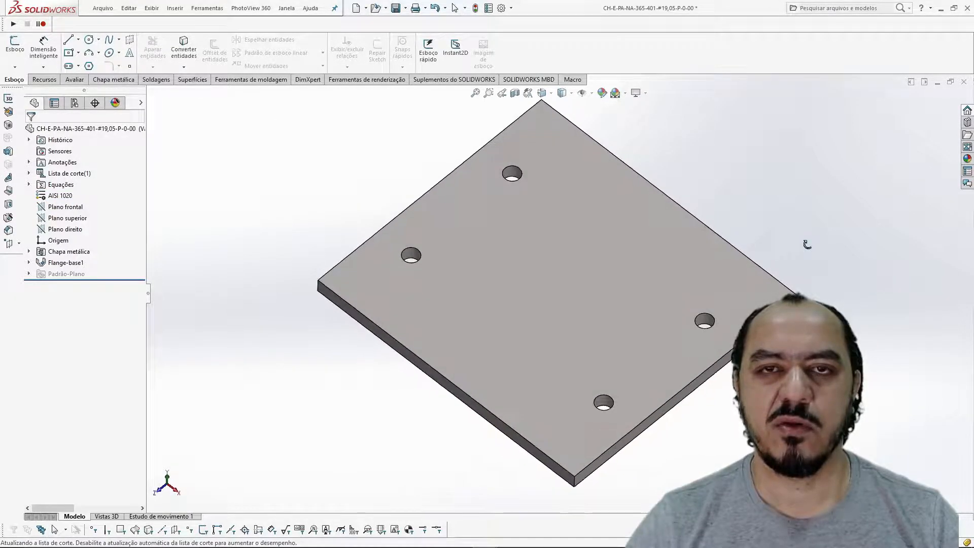
pyautogui.click(395, 7)
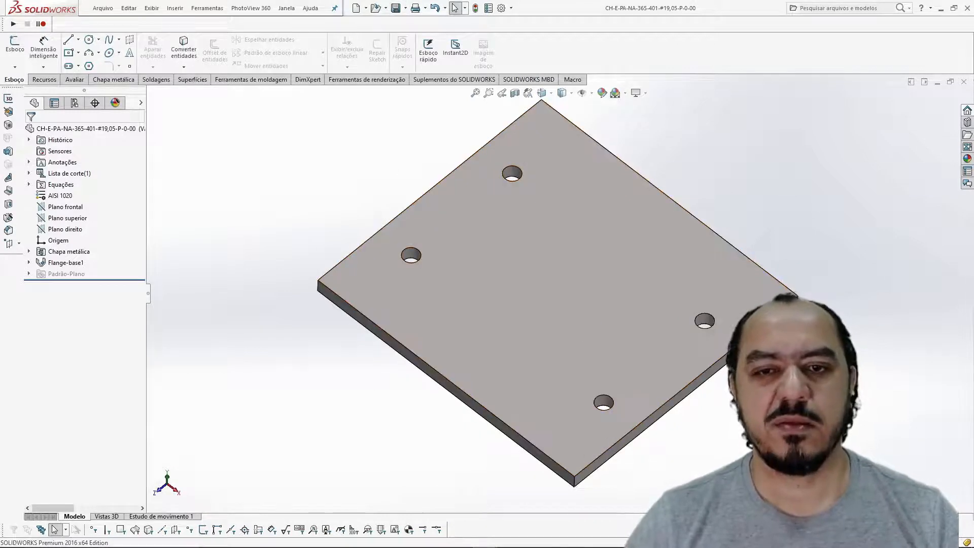
pyautogui.keyDown('ctrl'); pyautogui.moveTo(794, 169); pyautogui.dragTo(702, 180, button='middle'); pyautogui.keyUp('ctrl')
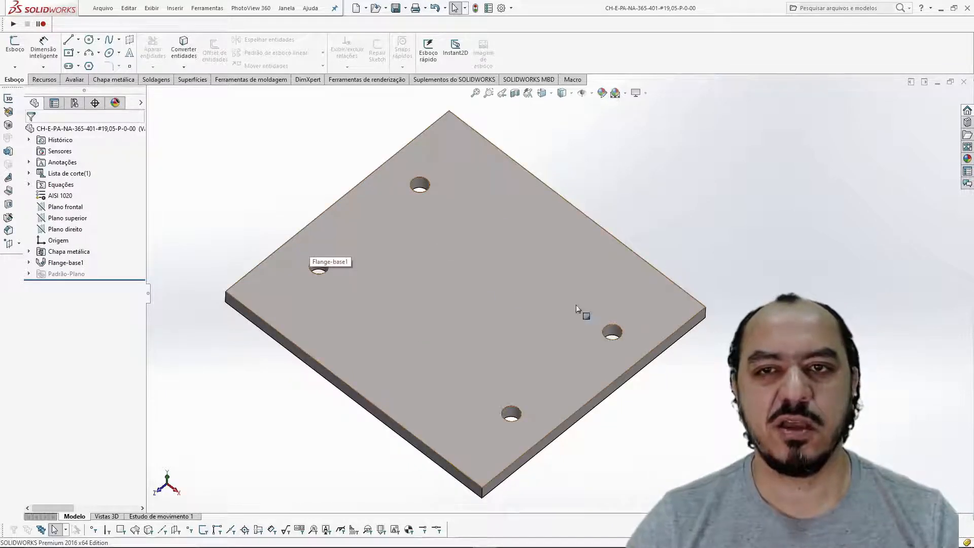
pyautogui.moveTo(583, 311); pyautogui.dragTo(491, 156, button='middle')
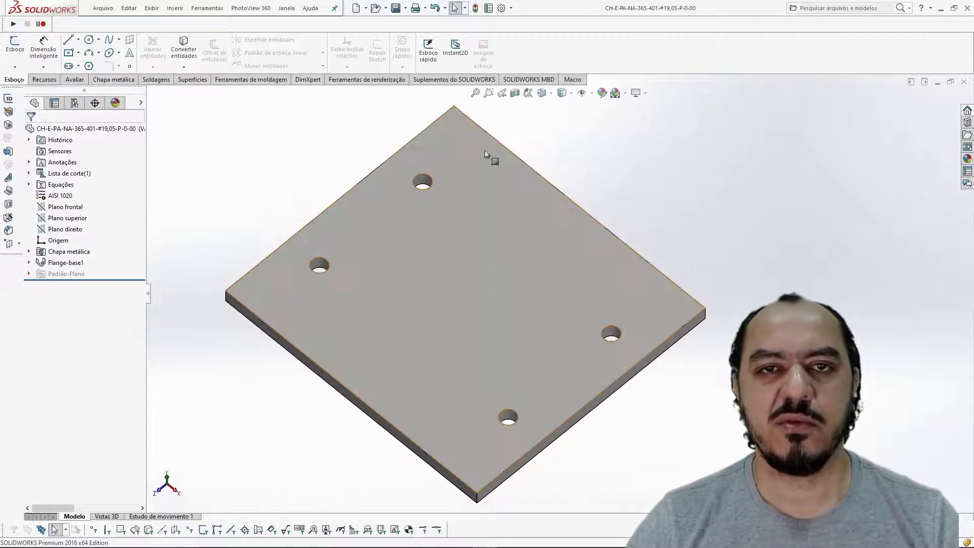
pyautogui.click(396, 8)
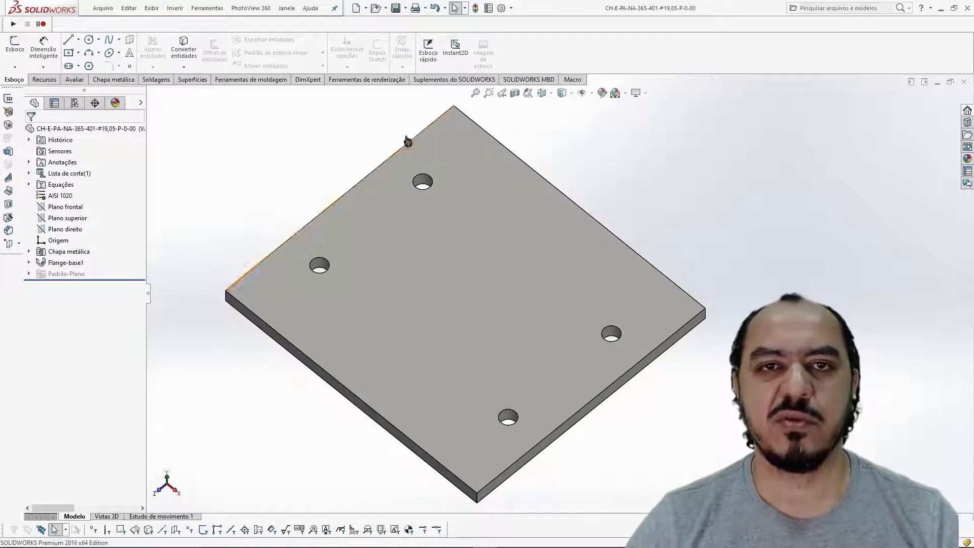
# Add a custom file property Description to the part with the text value "Chapa - sapata"
pyautogui.click(107, 10)
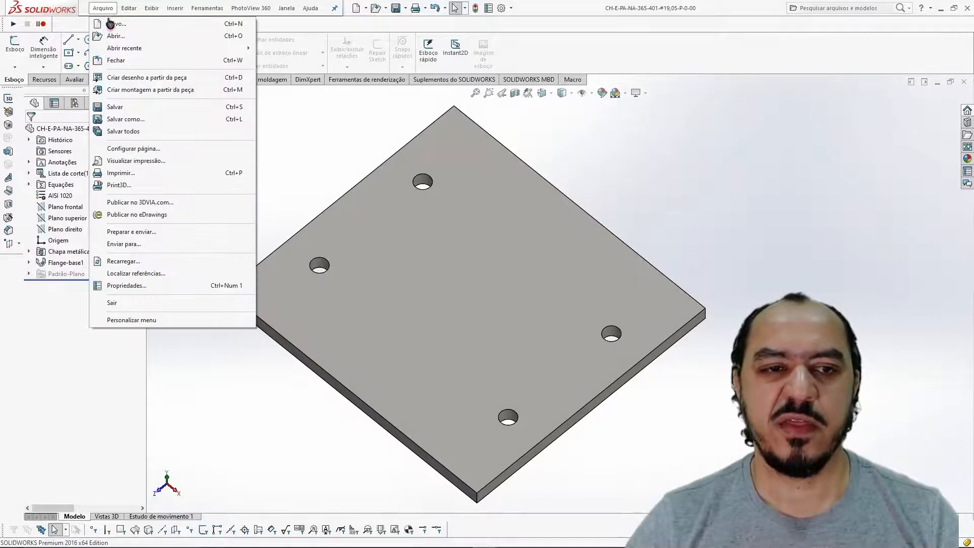
pyautogui.click(142, 286)
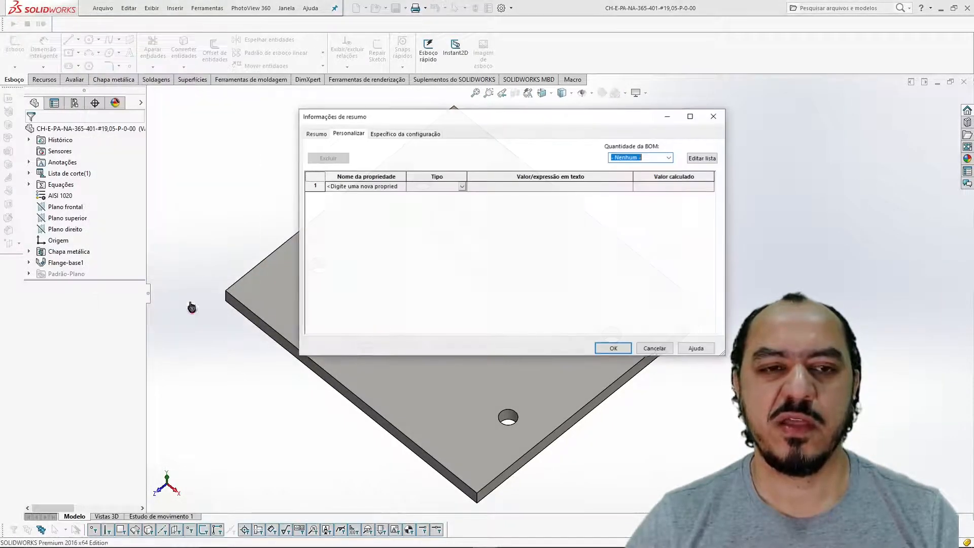
pyautogui.click(395, 188)
pyautogui.click(401, 186)
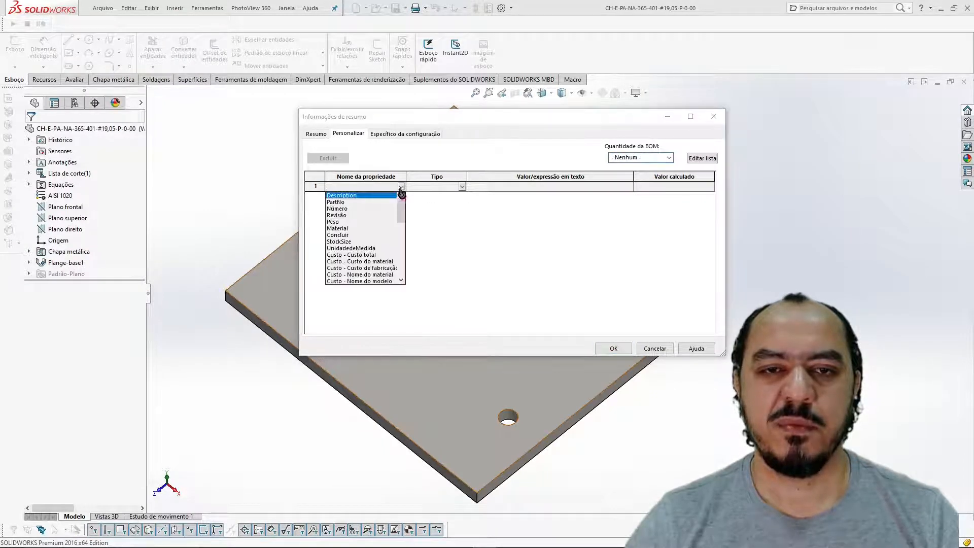
pyautogui.click(373, 196)
pyautogui.click(510, 186)
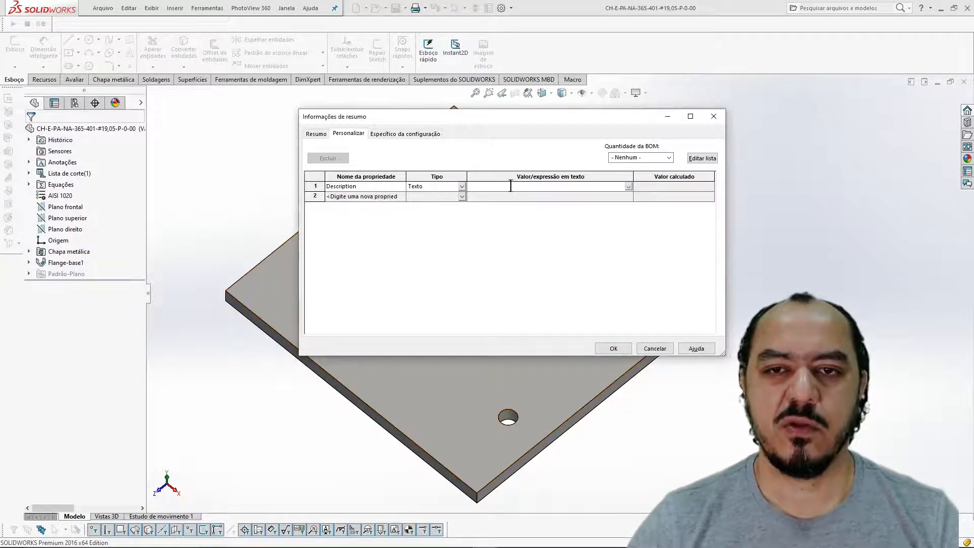
pyautogui.write('Chapa - sapata')
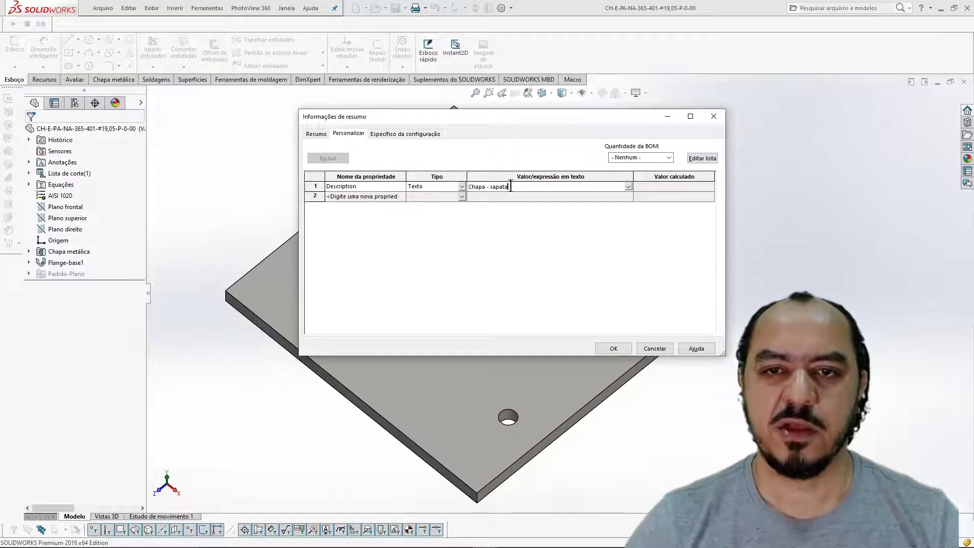
# Add two more custom text properties to the part, Peso and Material
pyautogui.click(383, 199)
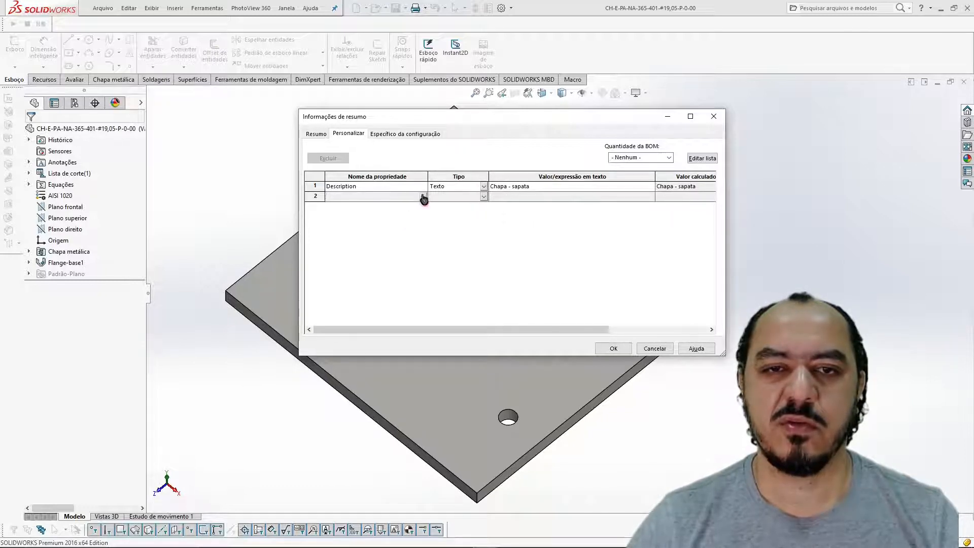
pyautogui.click(423, 198)
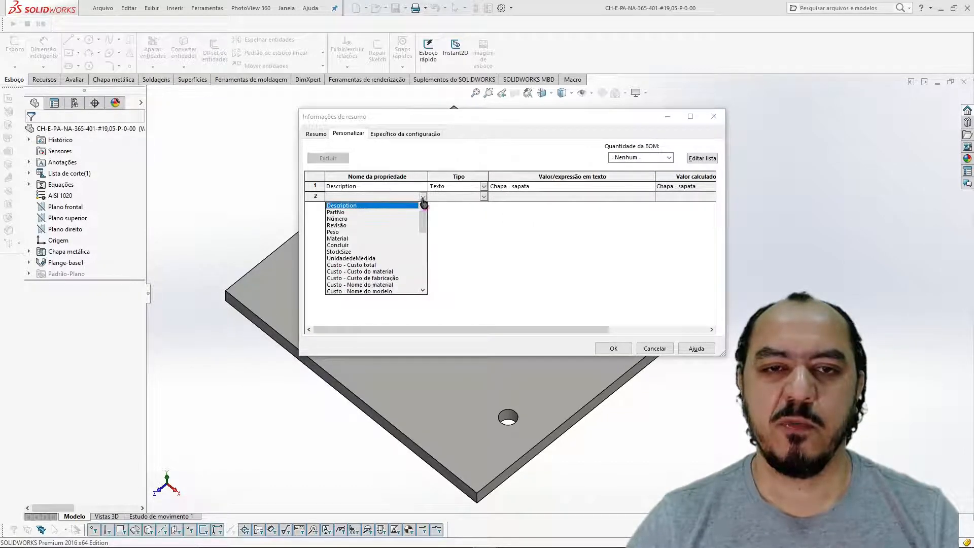
pyautogui.click(333, 232)
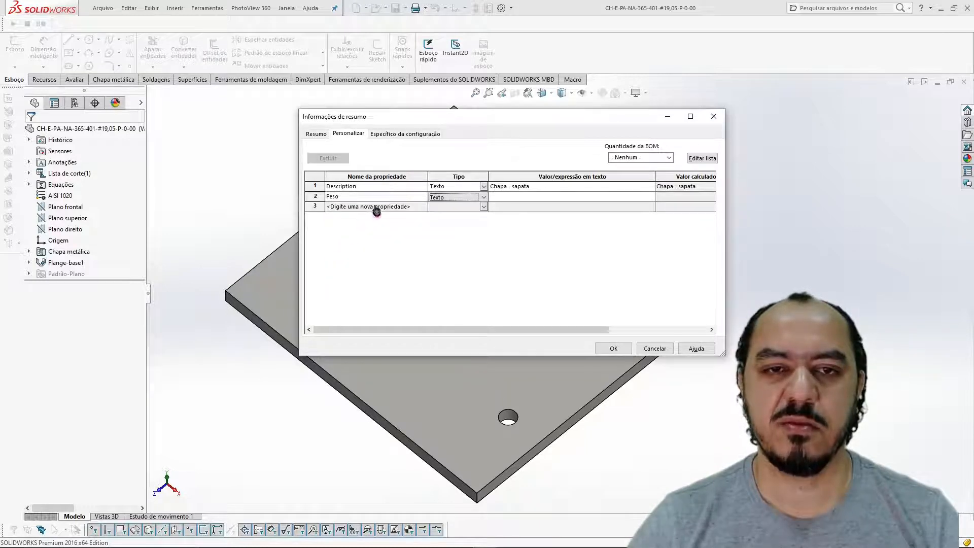
pyautogui.click(423, 207)
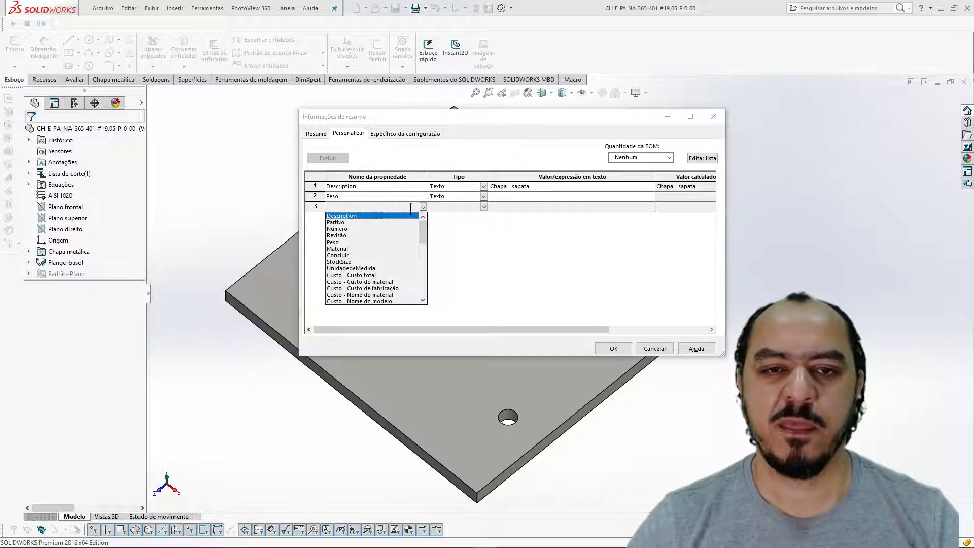
pyautogui.click(339, 249)
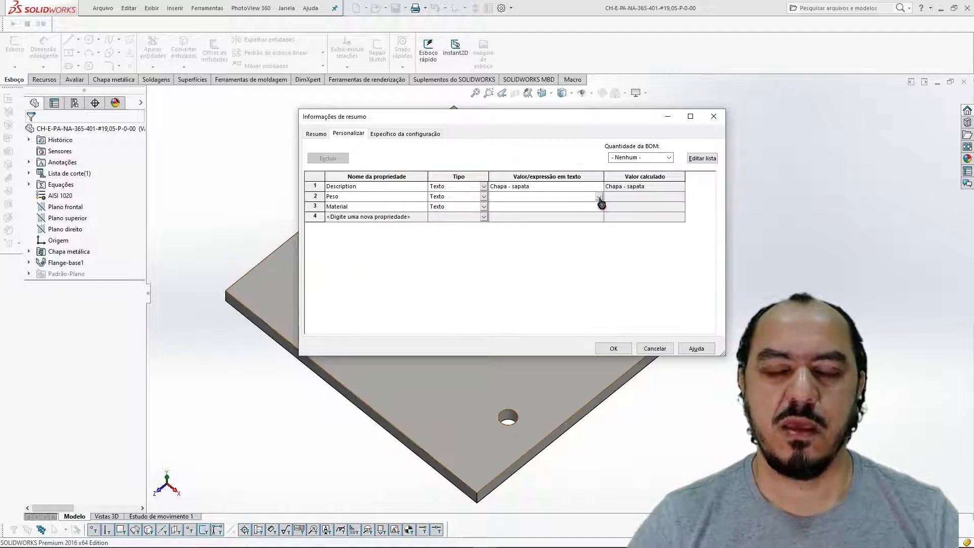
# Link the Peso property to the part's Massa and the Material property to its Material, and accept the custom properties
pyautogui.click(599, 197)
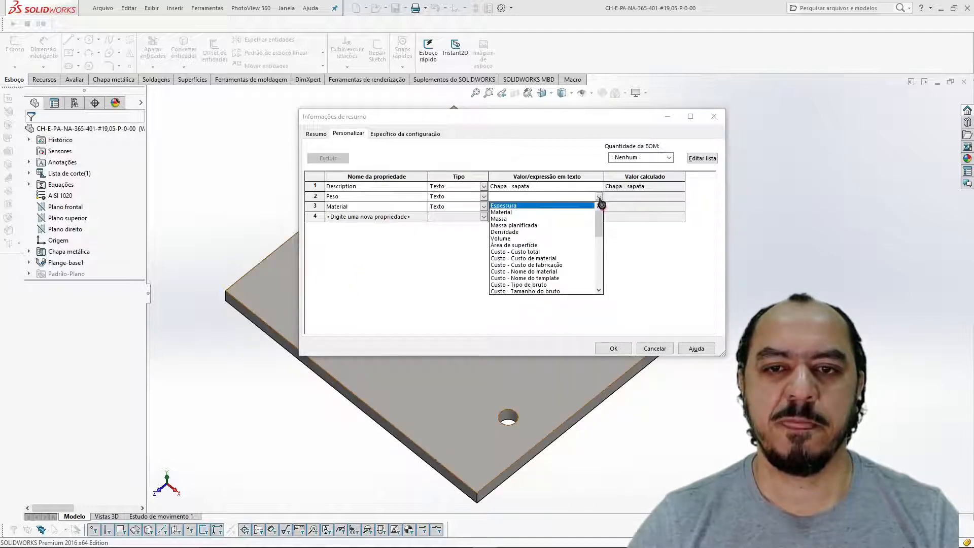
pyautogui.click(497, 220)
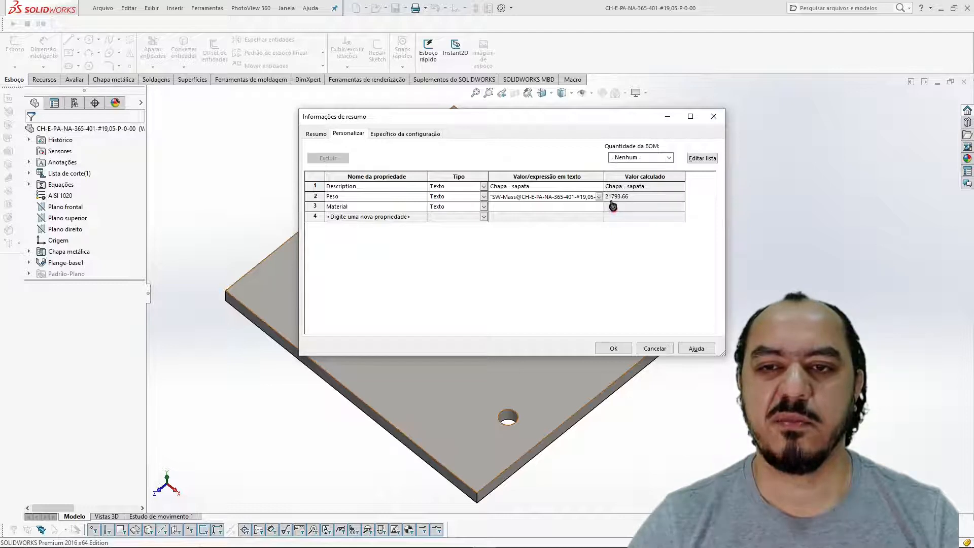
pyautogui.click(514, 208)
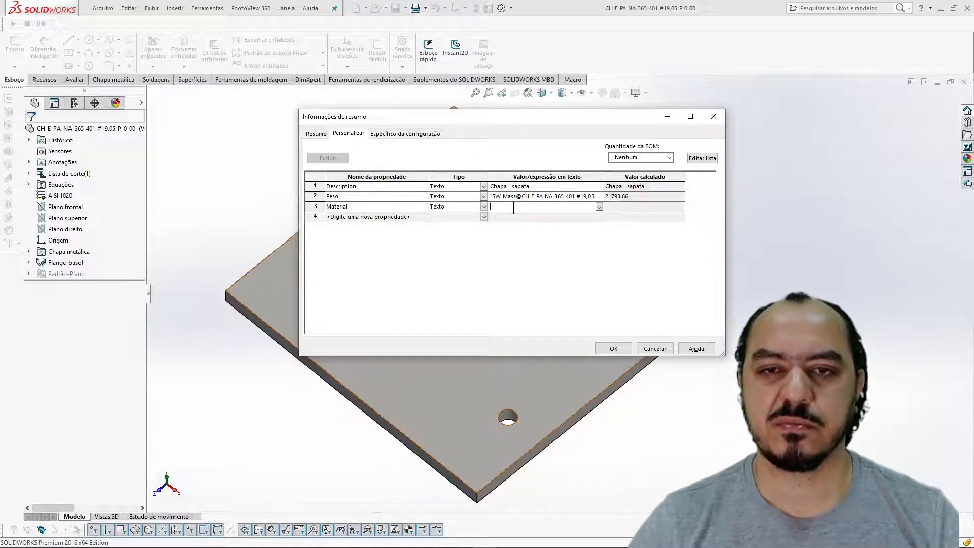
pyautogui.click(600, 207)
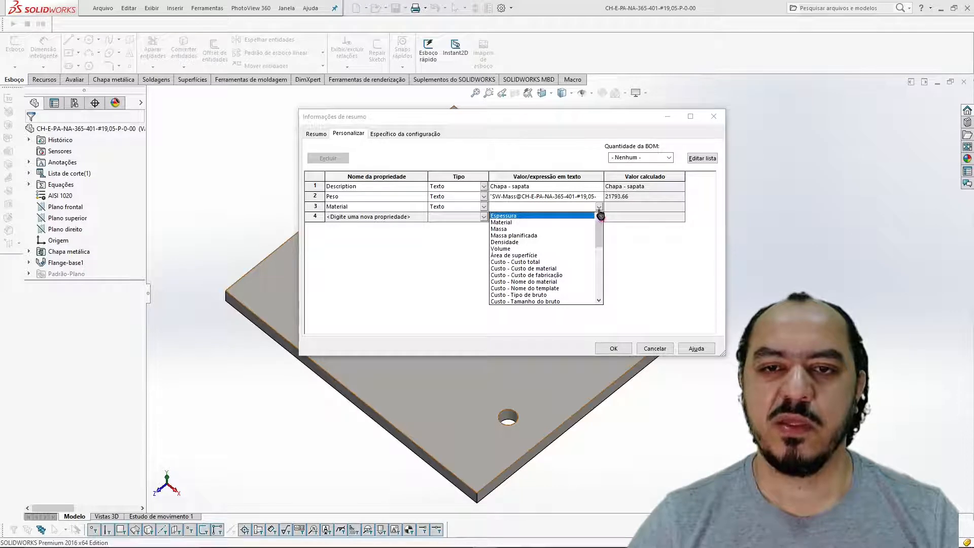
pyautogui.click(501, 224)
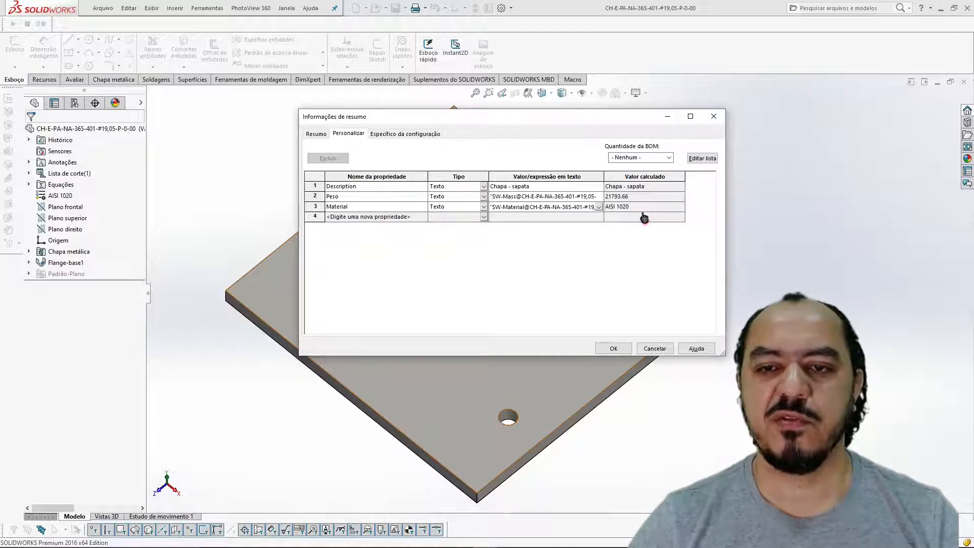
pyautogui.click(612, 348)
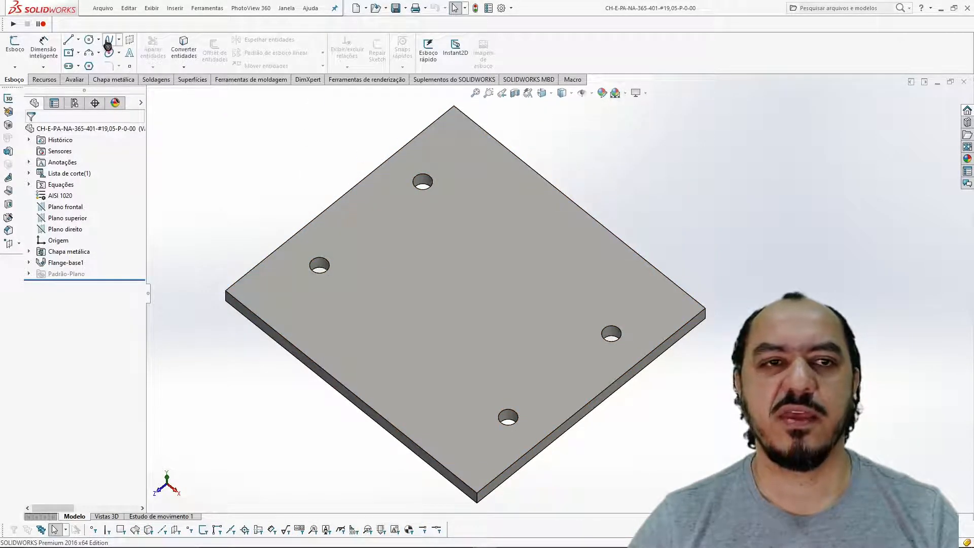
# Create a drawing from the part using the A3 - ProEng sheet format
pyautogui.click(104, 9)
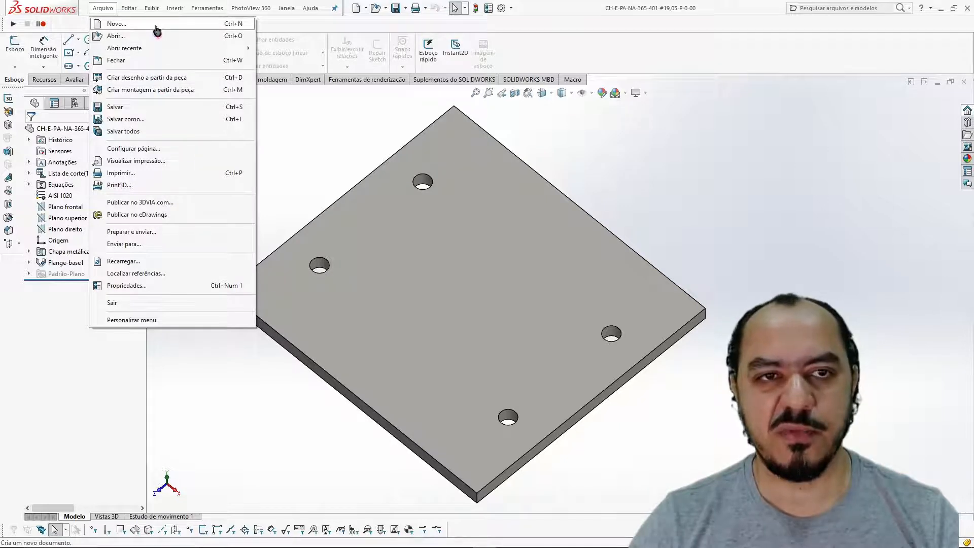
pyautogui.click(125, 79)
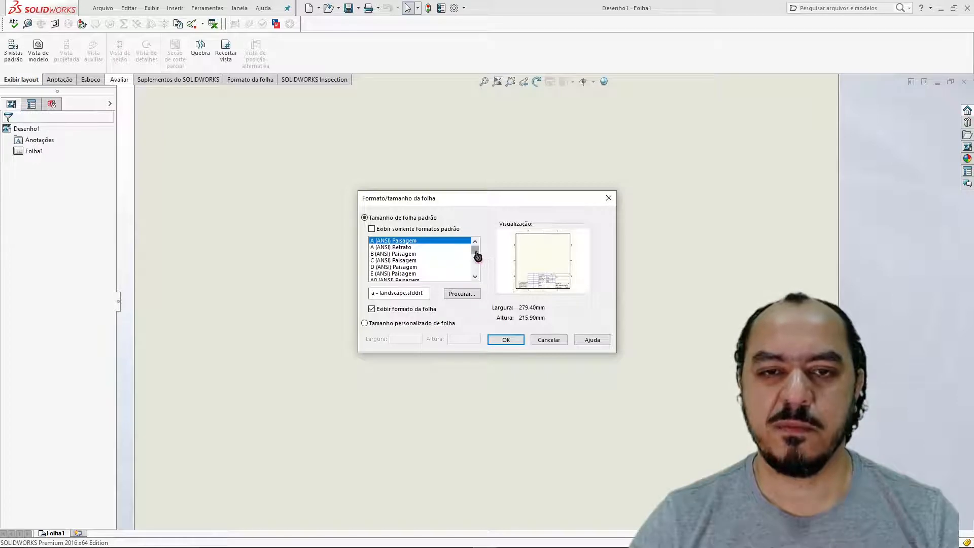
pyautogui.moveTo(476, 253); pyautogui.dragTo(479, 277)
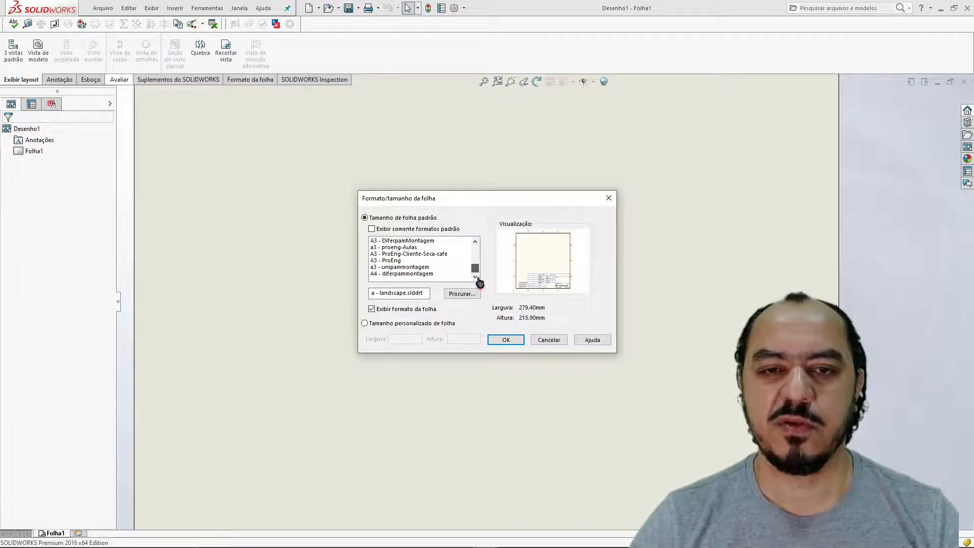
pyautogui.click(477, 243)
pyautogui.click(476, 242)
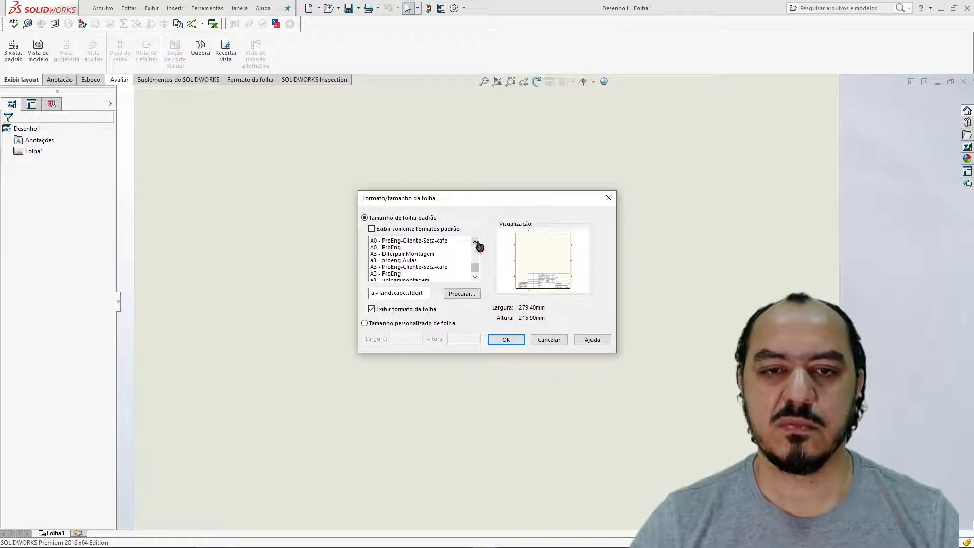
pyautogui.click(391, 274)
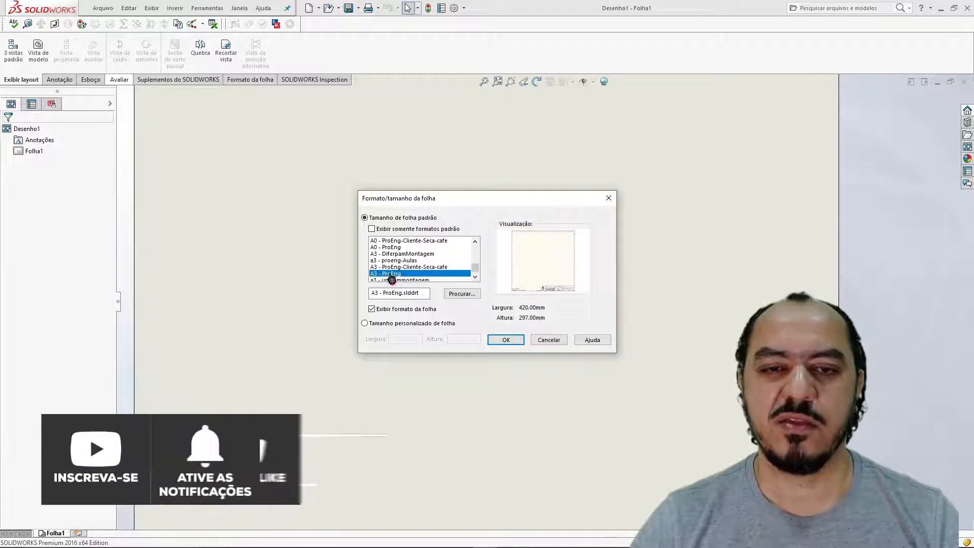
pyautogui.click(500, 344)
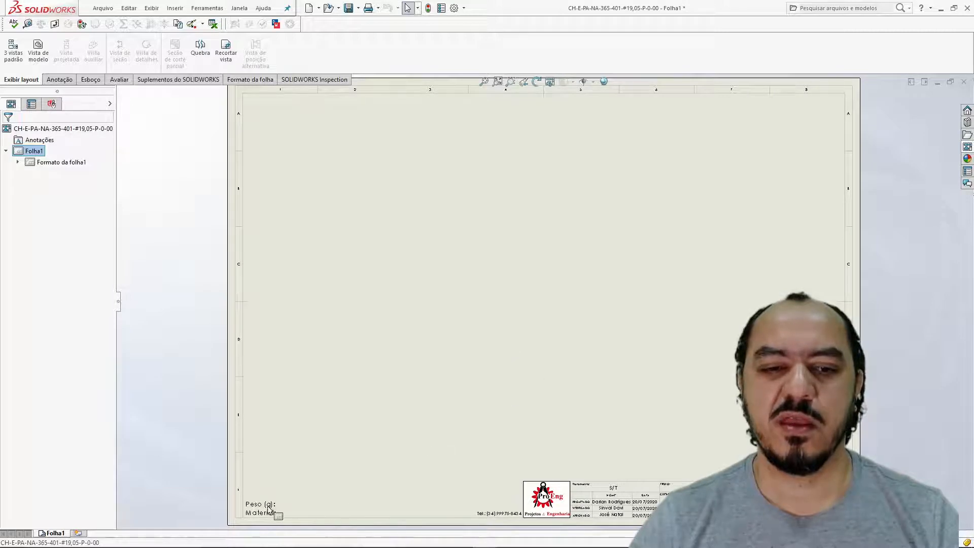
pyautogui.scroll(-6, 264, 513)
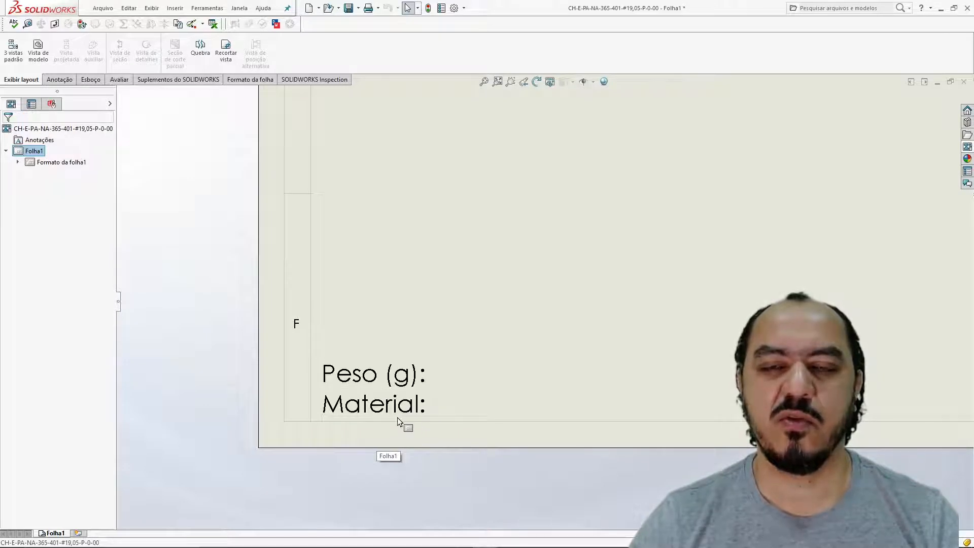
# Open the sheet format for editing, examine the Peso, Material and Description property links, and return to the sheet
pyautogui.scroll(5, 399, 421)
pyautogui.scroll(2, 526, 355)
pyautogui.scroll(-2, 688, 232)
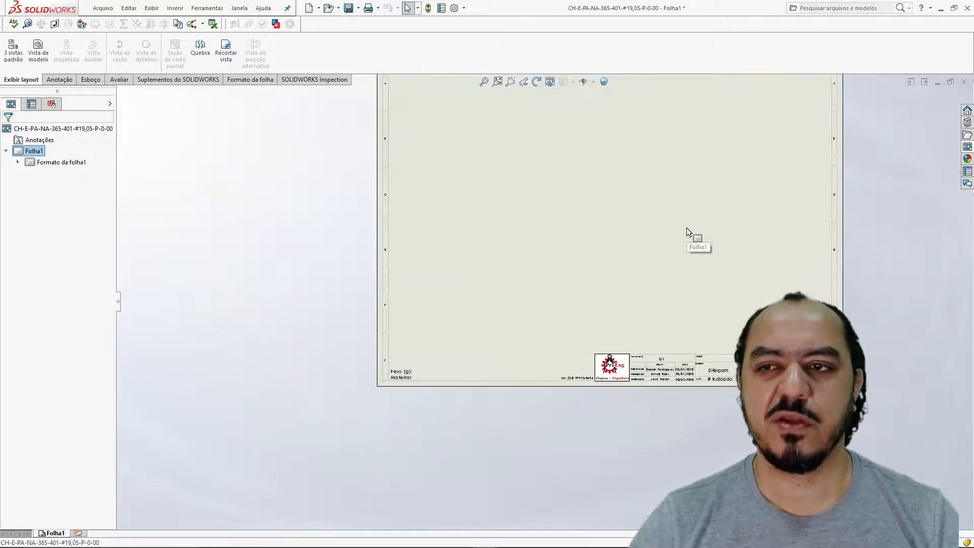
pyautogui.scroll(5, 687, 228)
pyautogui.moveTo(672, 238); pyautogui.dragTo(564, 285, button='middle')
pyautogui.scroll(-6, 497, 311)
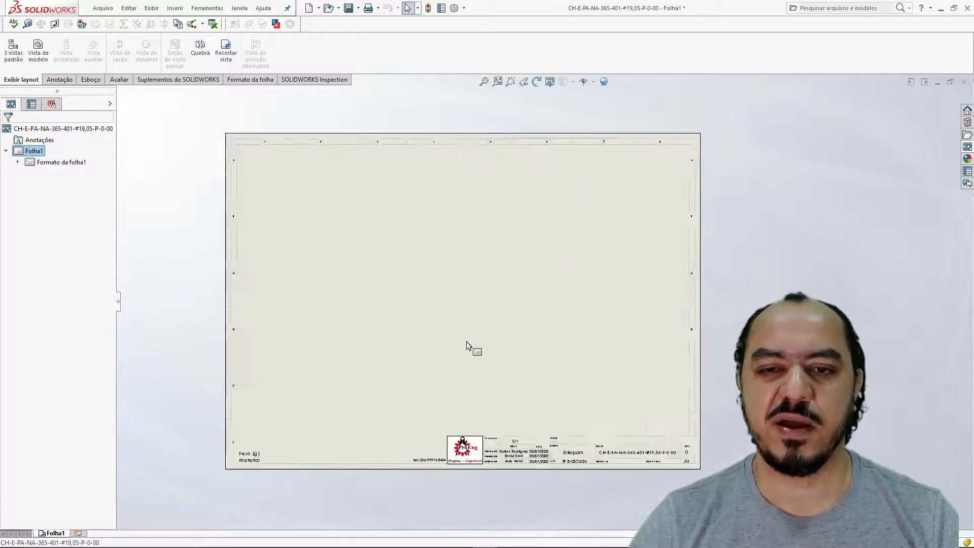
pyautogui.rightClick(421, 243)
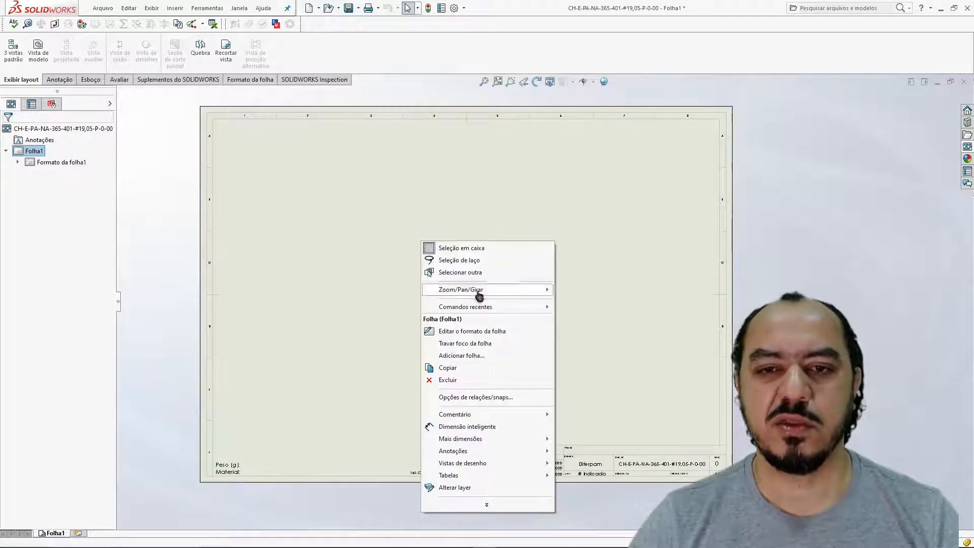
pyautogui.click(497, 332)
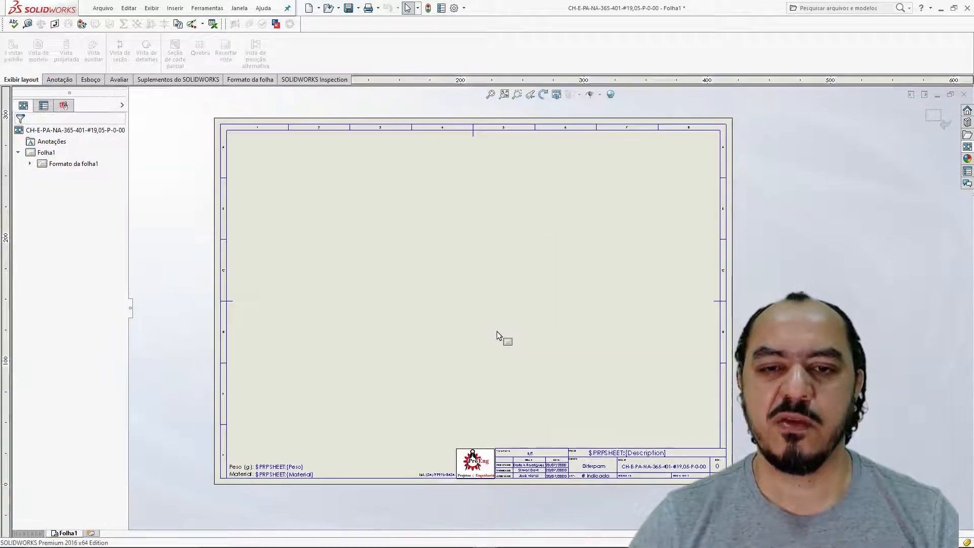
pyautogui.scroll(-2, 249, 488)
pyautogui.scroll(-3, 311, 455)
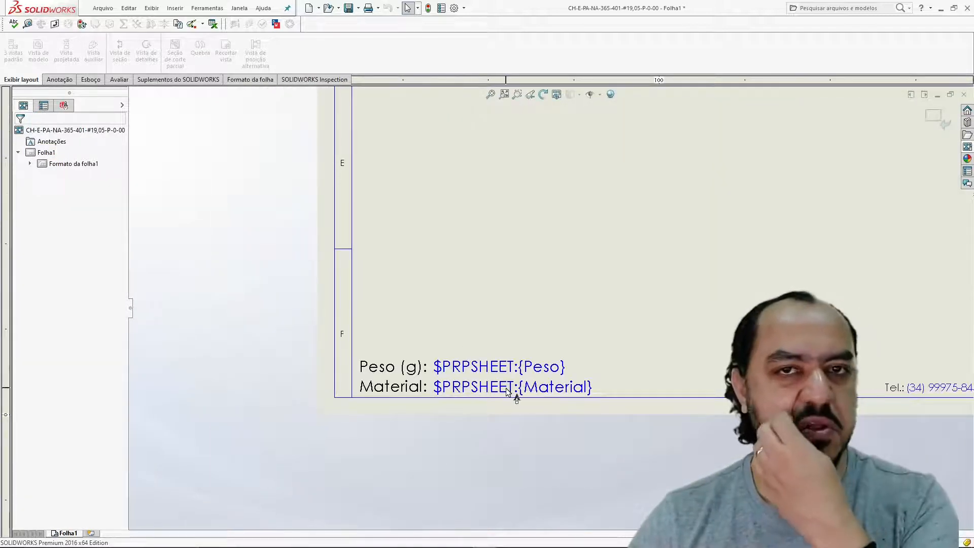
pyautogui.scroll(4, 563, 304)
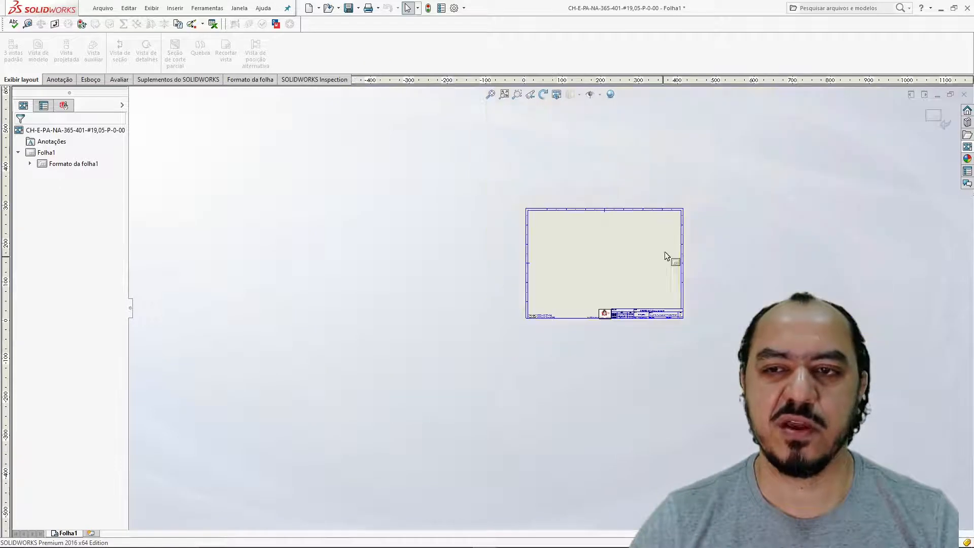
pyautogui.scroll(-3, 574, 330)
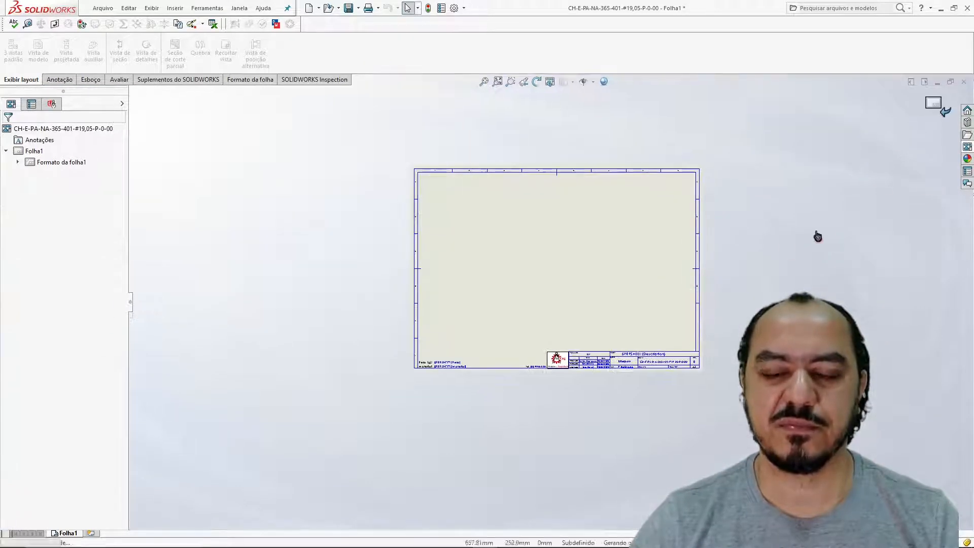
pyautogui.scroll(-3, 653, 315)
pyautogui.scroll(-1, 506, 278)
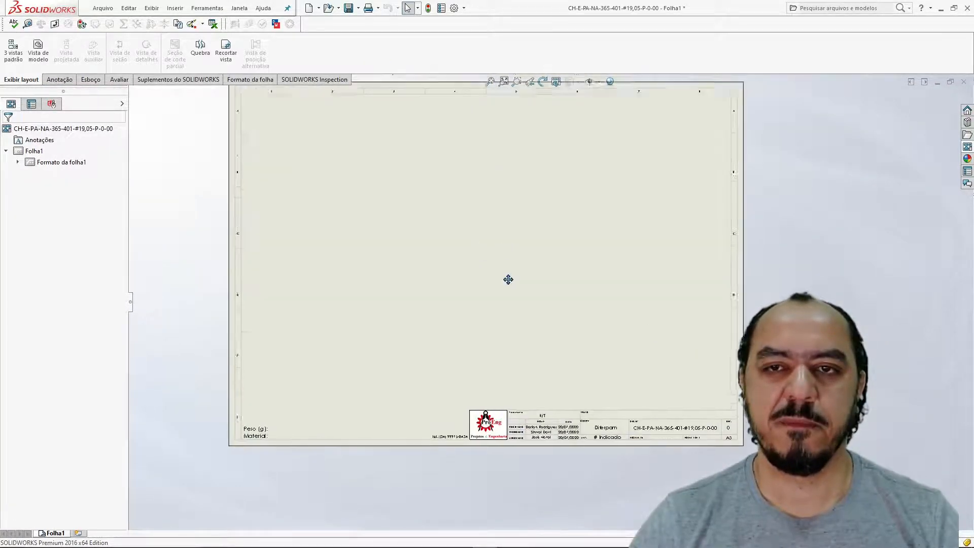
# Place the plate's Superior view on the sheet, with a projected edge view above it and an isometric projection
pyautogui.click(968, 147)
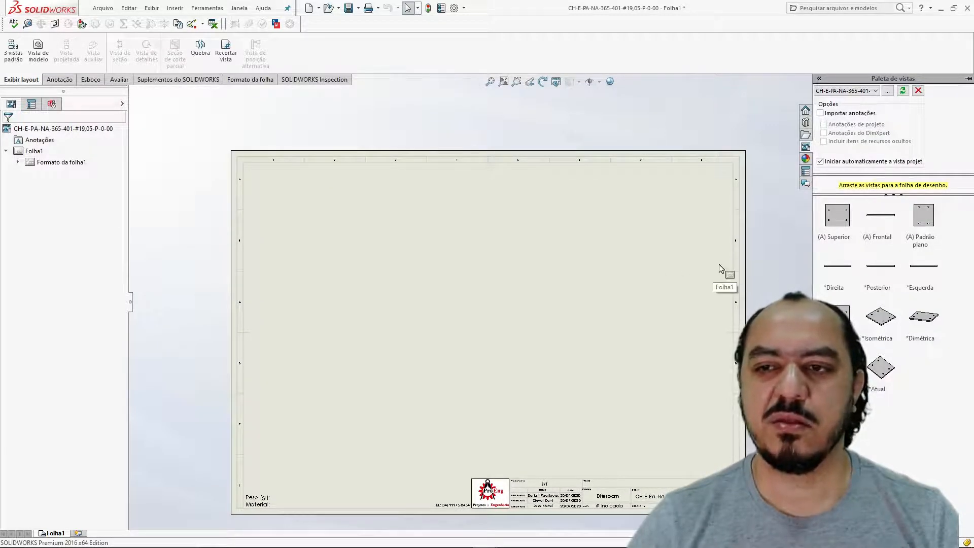
pyautogui.moveTo(838, 228); pyautogui.dragTo(385, 344)
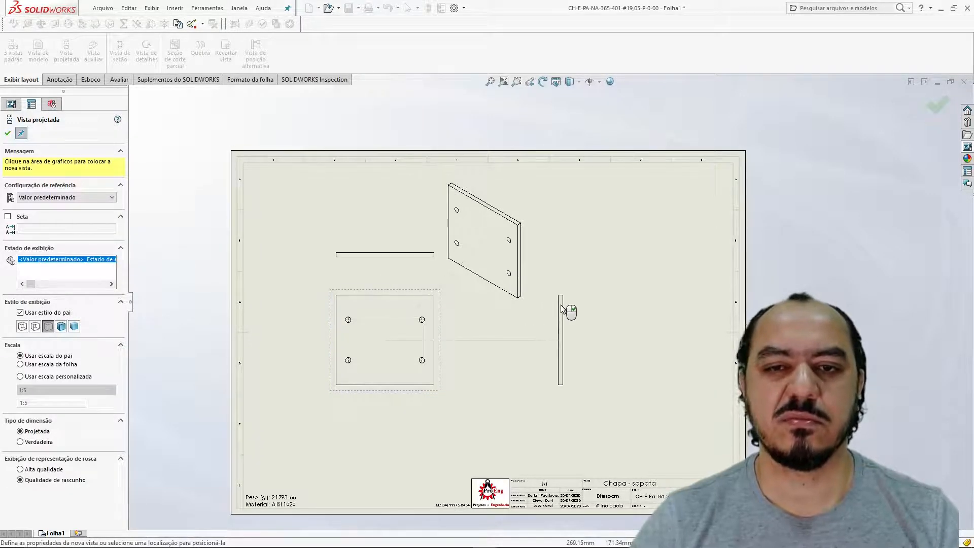
pyautogui.press('Escape')
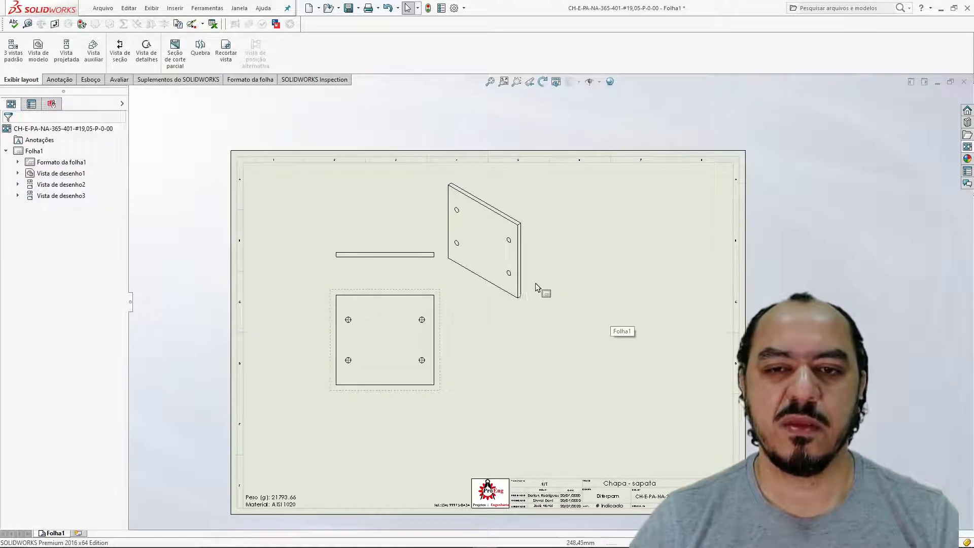
# Set the isometric view's display style to shaded and move it to the lower-right area of the sheet
pyautogui.click(525, 263)
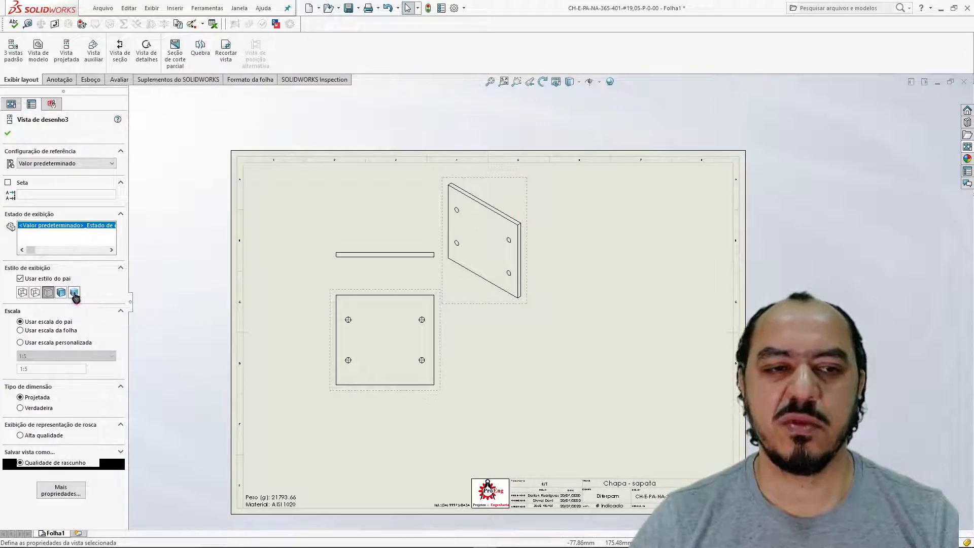
pyautogui.click(74, 294)
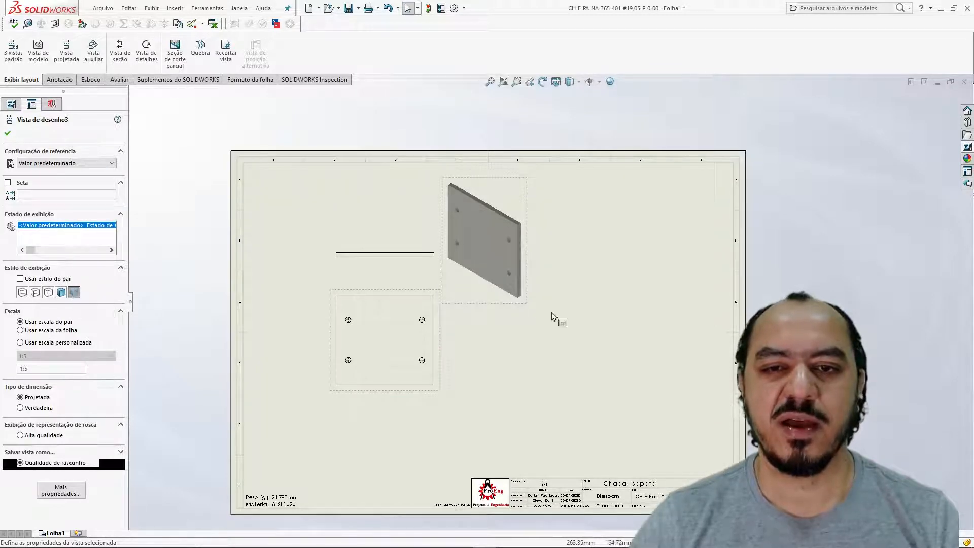
pyautogui.click(535, 323)
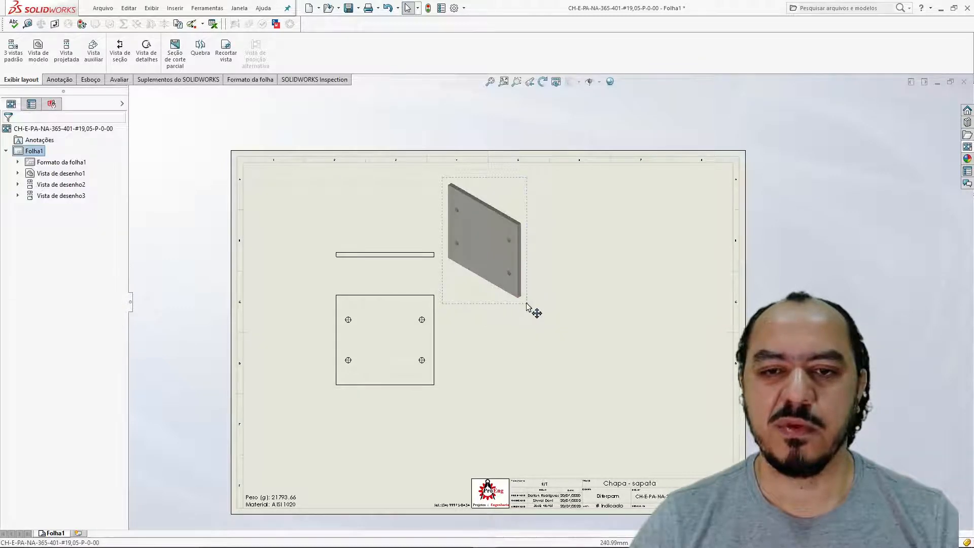
pyautogui.moveTo(527, 307); pyautogui.dragTo(683, 437)
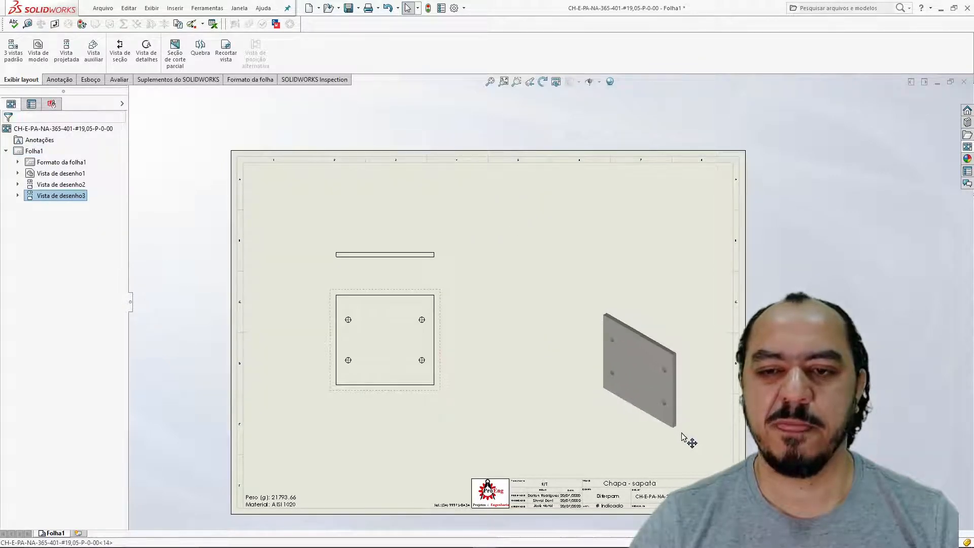
pyautogui.click(682, 434)
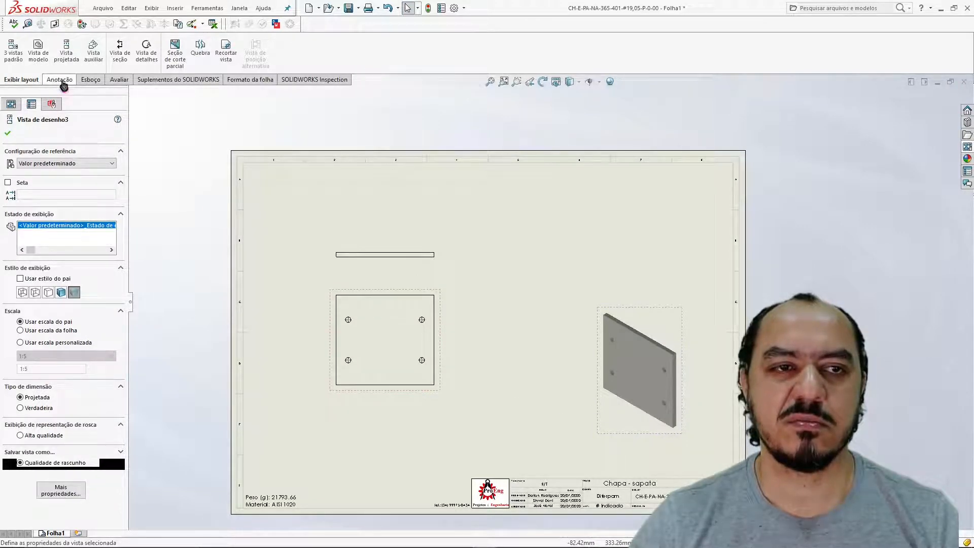
# Dimension the plate's thickness at the left end of the edge view with Smart Dimension
pyautogui.click(59, 80)
pyautogui.click(18, 50)
pyautogui.scroll(-8, 374, 257)
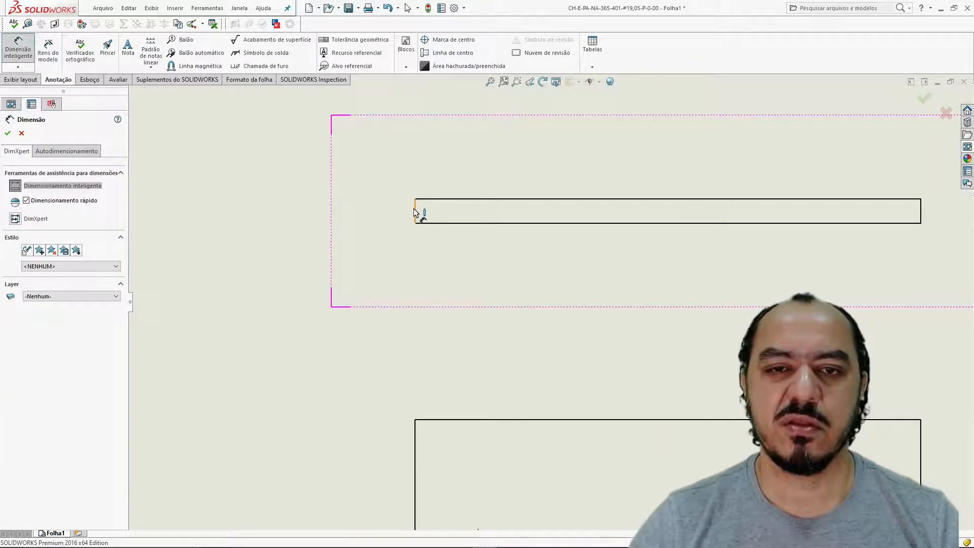
pyautogui.click(416, 214)
pyautogui.click(413, 211)
# Dimension the plate's overall width above its top edge and its overall height beside its left edge
pyautogui.scroll(6, 372, 252)
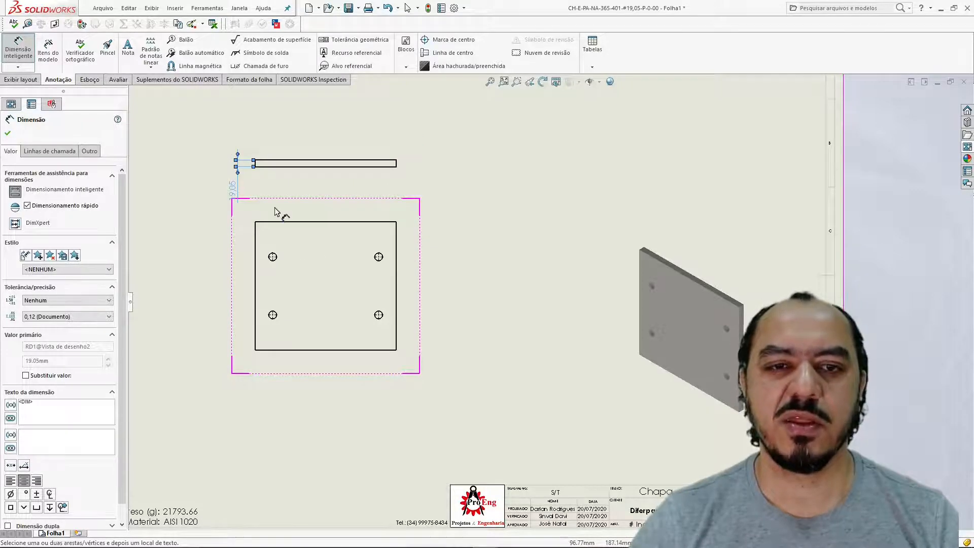
pyautogui.scroll(-3, 275, 211)
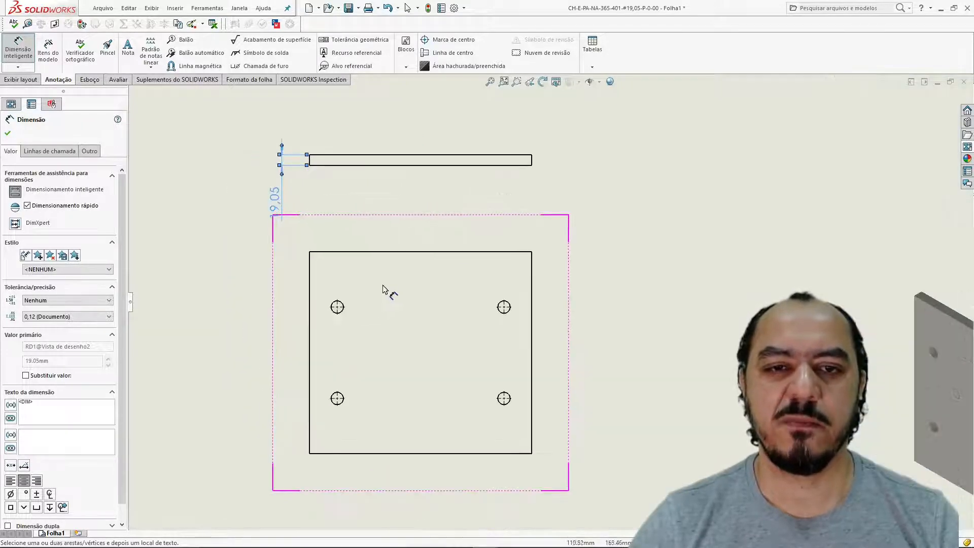
pyautogui.click(409, 252)
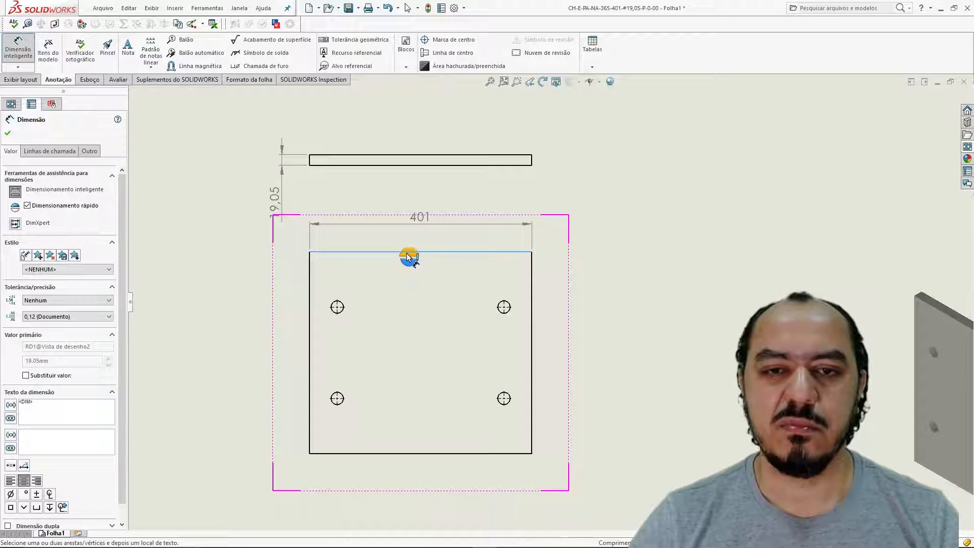
pyautogui.click(409, 257)
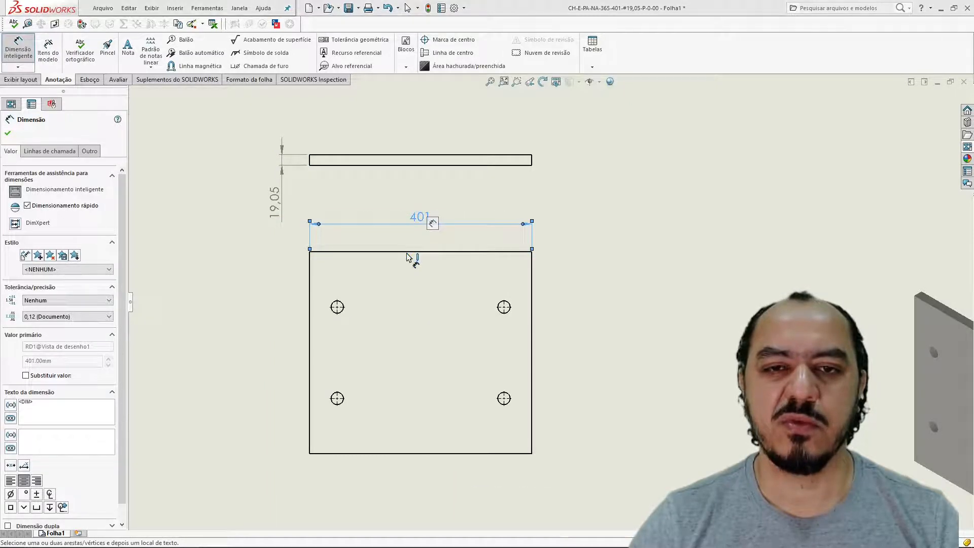
pyautogui.click(310, 282)
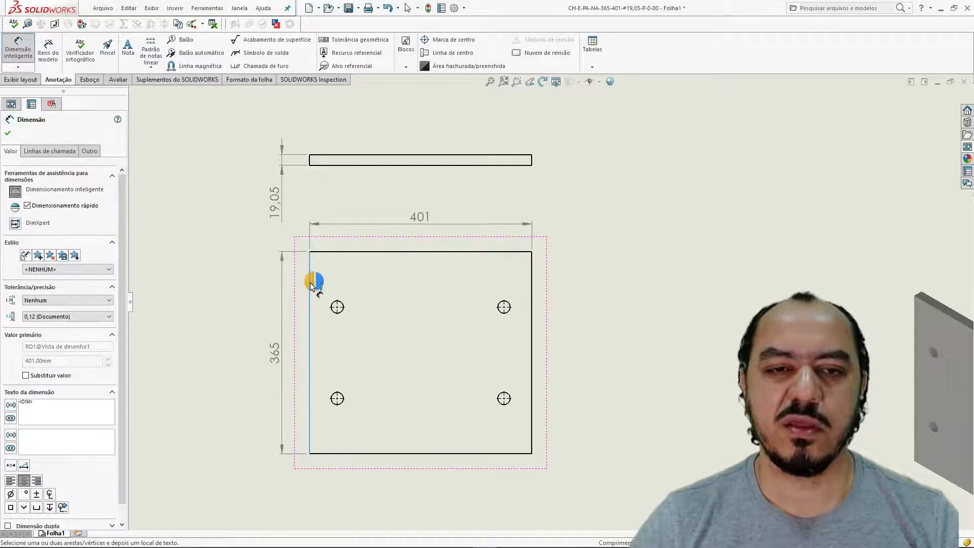
pyautogui.click(311, 282)
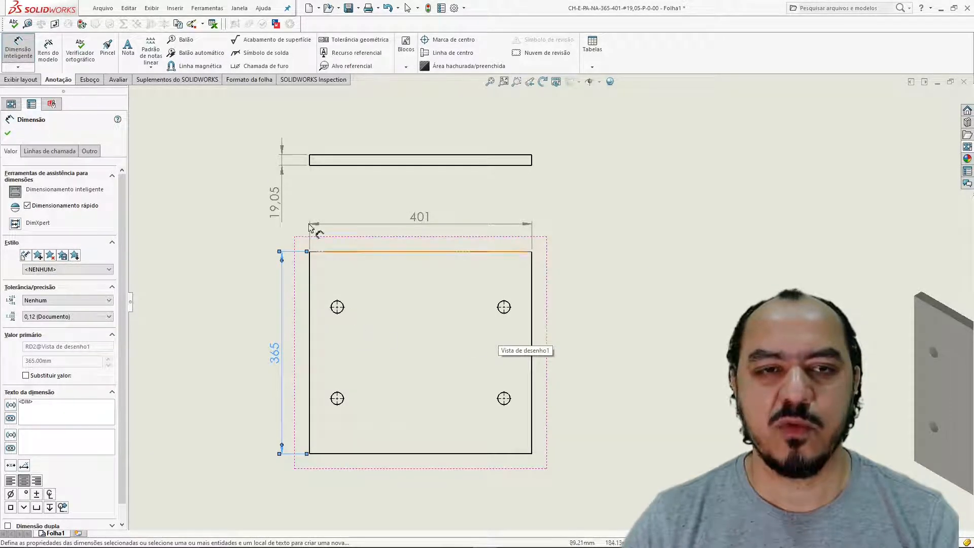
# Dimension the diameter of the plate's upper-left hole, placing the text above and to the right of it
pyautogui.scroll(-4, 401, 302)
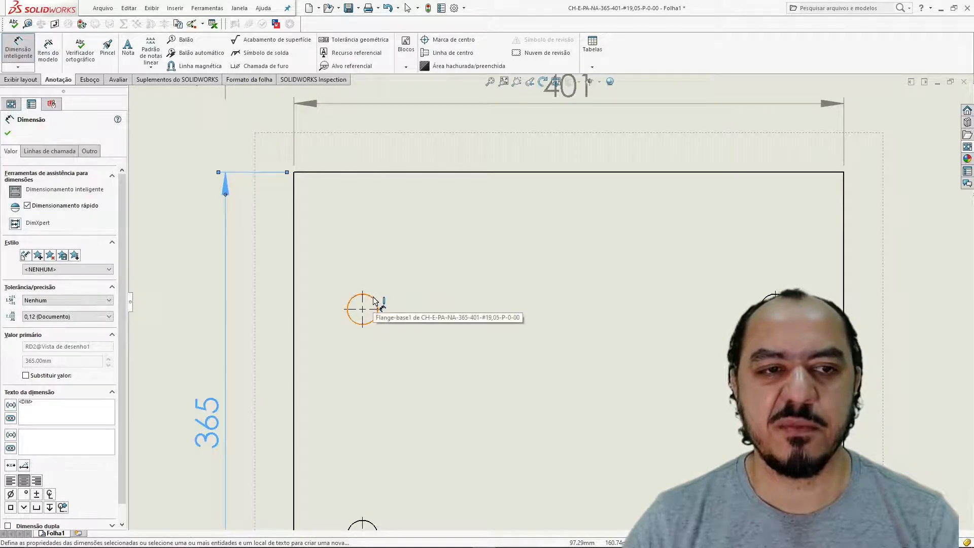
pyautogui.press('Escape')
pyautogui.click(25, 49)
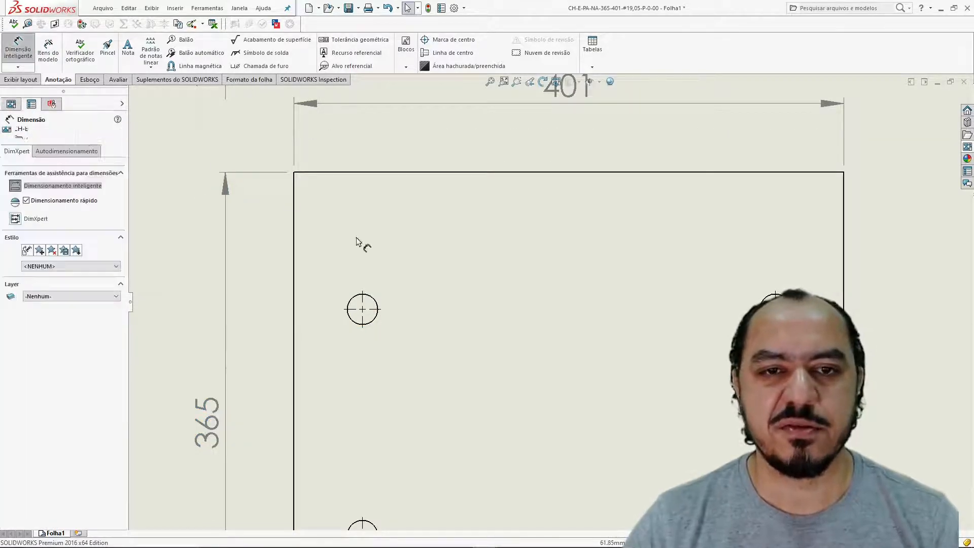
pyautogui.click(374, 304)
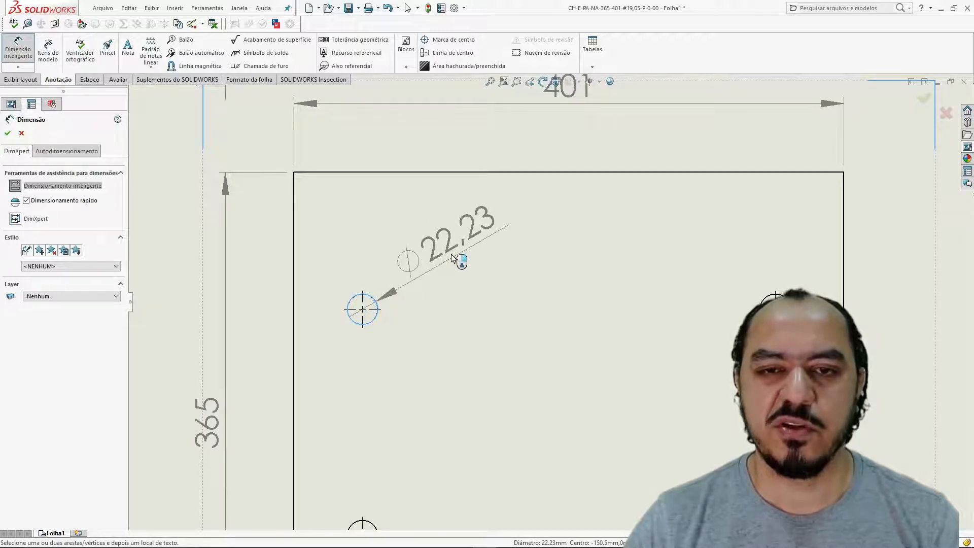
pyautogui.click(453, 258)
# Dimension the vertical spacing between the two right-hand holes, placing it outside the plate's right edge
pyautogui.scroll(4, 550, 302)
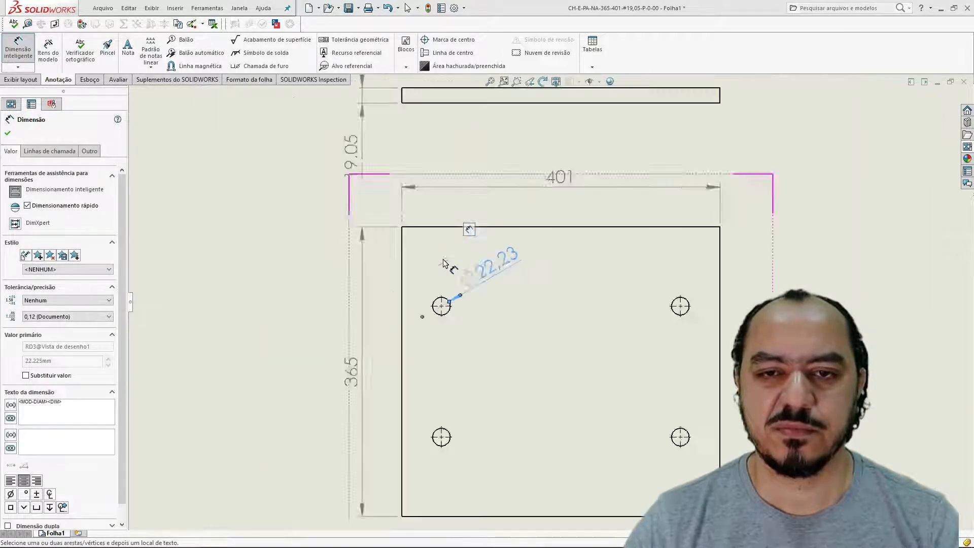
pyautogui.scroll(-3, 731, 325)
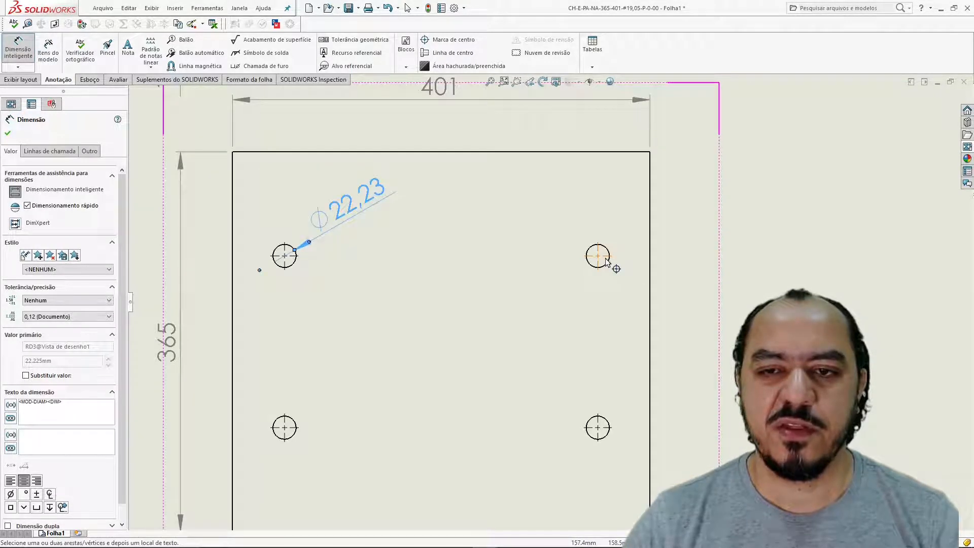
pyautogui.click(607, 262)
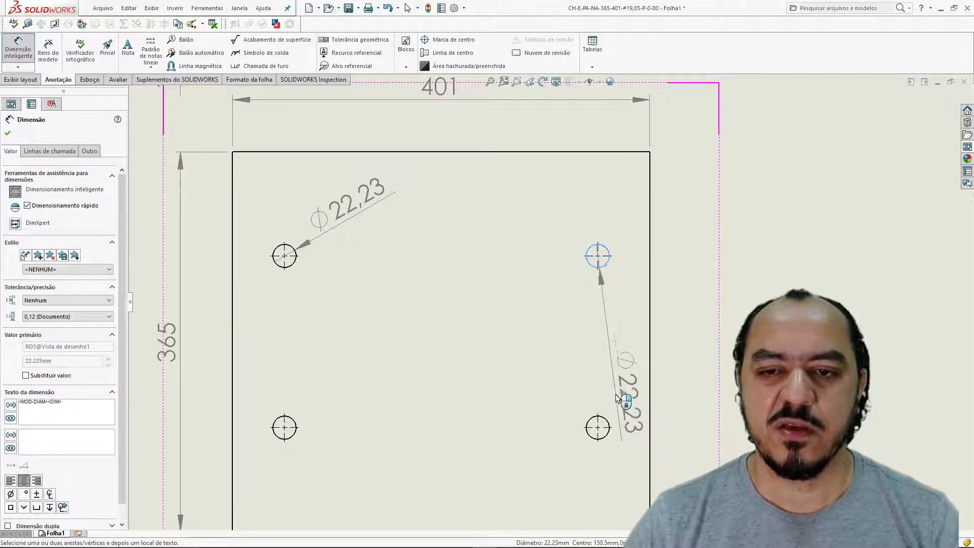
pyautogui.click(605, 427)
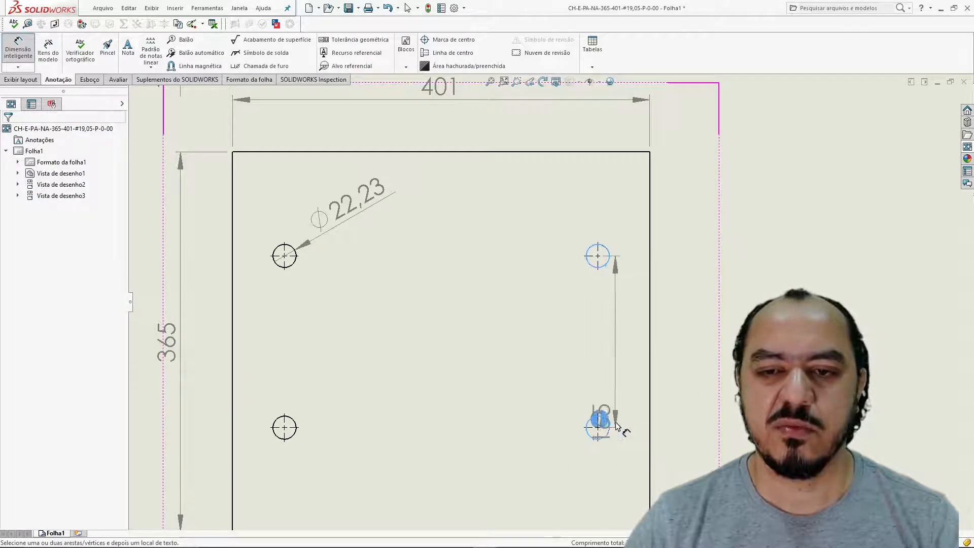
pyautogui.click(604, 419)
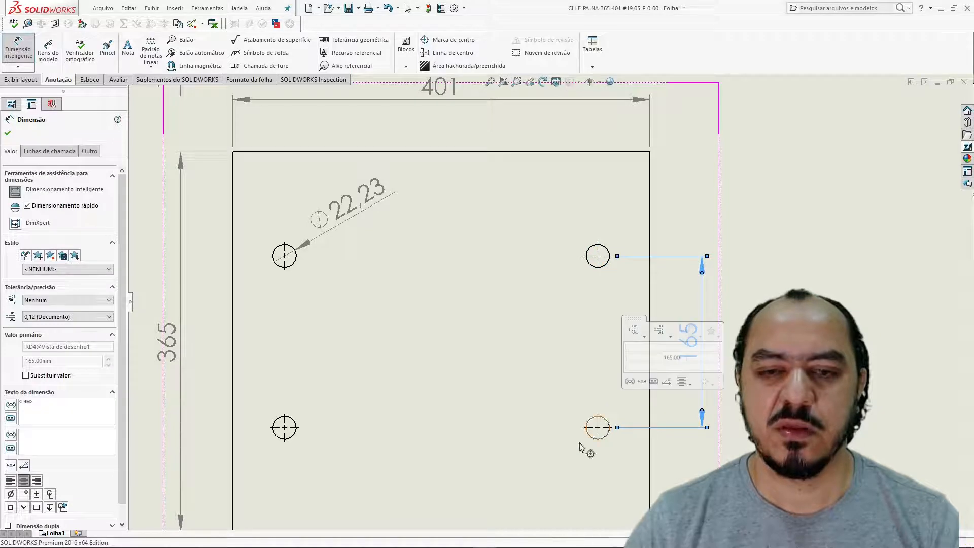
# Dimension the horizontal spacing between the two lower holes below the plate, and end the dimension command
pyautogui.click(291, 438)
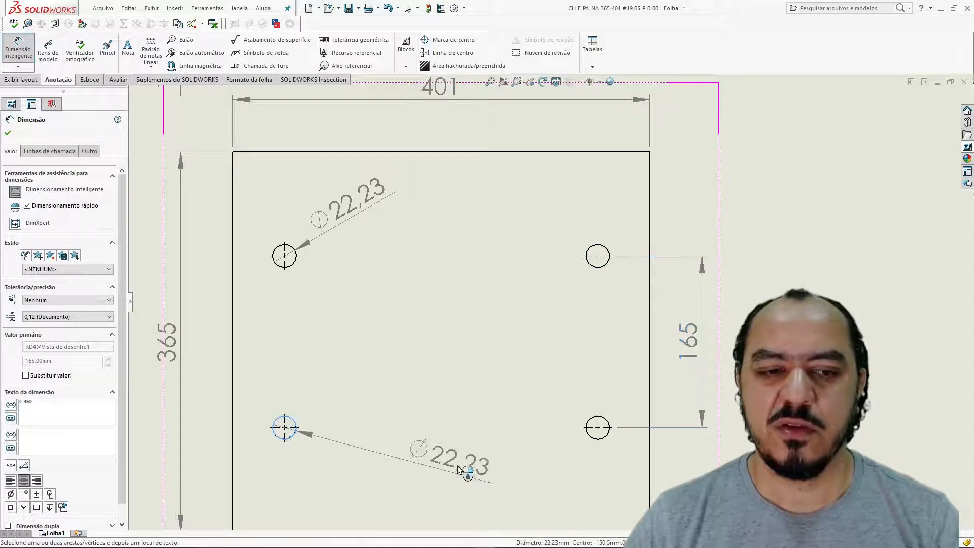
pyautogui.click(601, 440)
pyautogui.scroll(5, 558, 290)
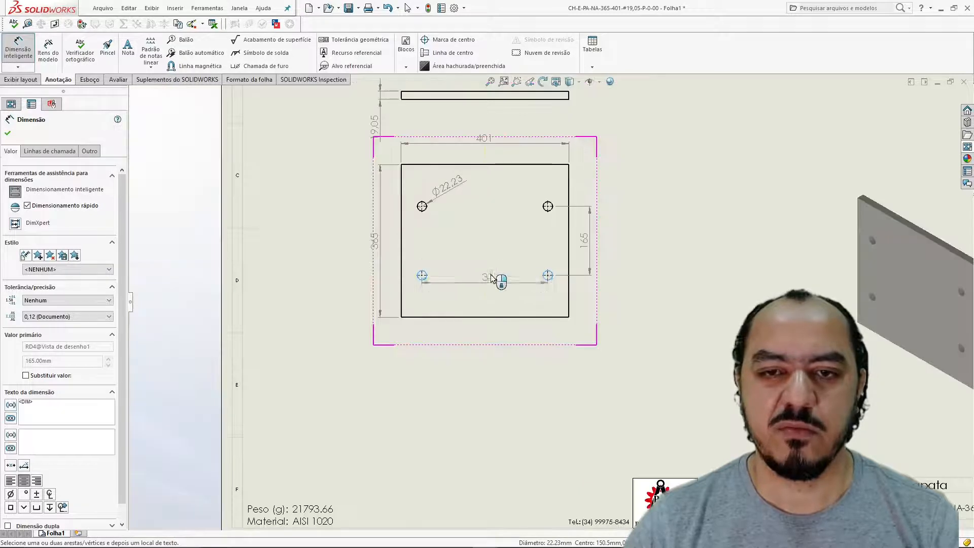
pyautogui.scroll(-2, 479, 276)
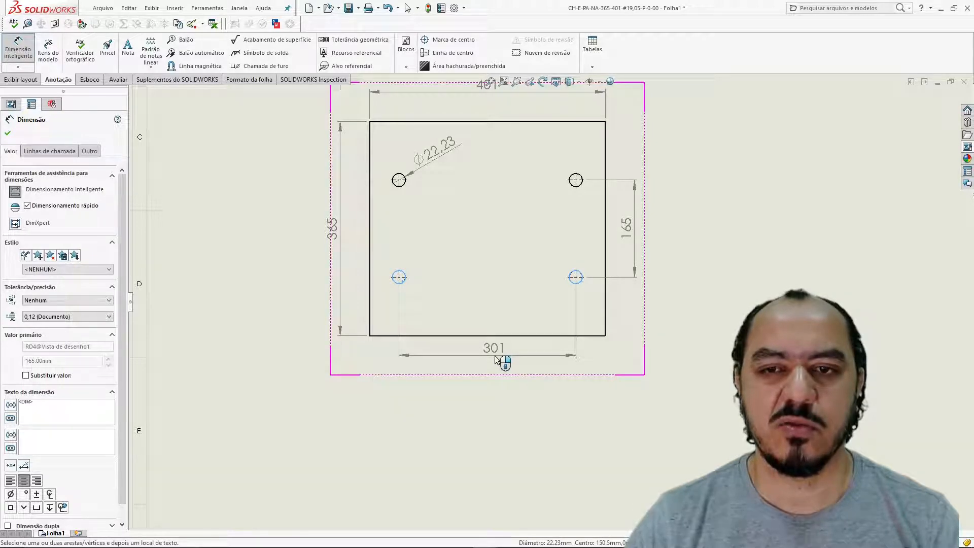
pyautogui.click(496, 359)
pyautogui.press('Escape')
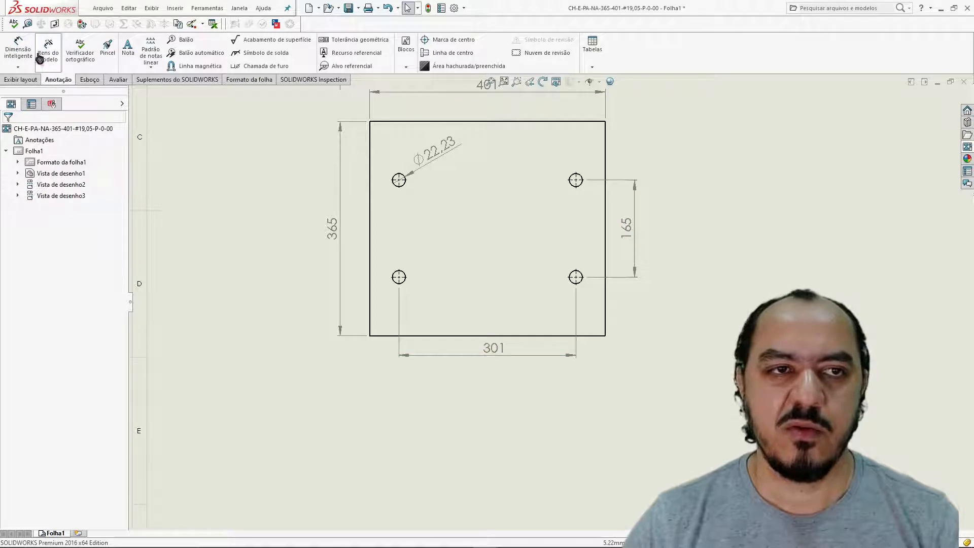
# Dimension the horizontal distance from the upper-right hole to the plate's right edge, placing it above the plate
pyautogui.click(18, 51)
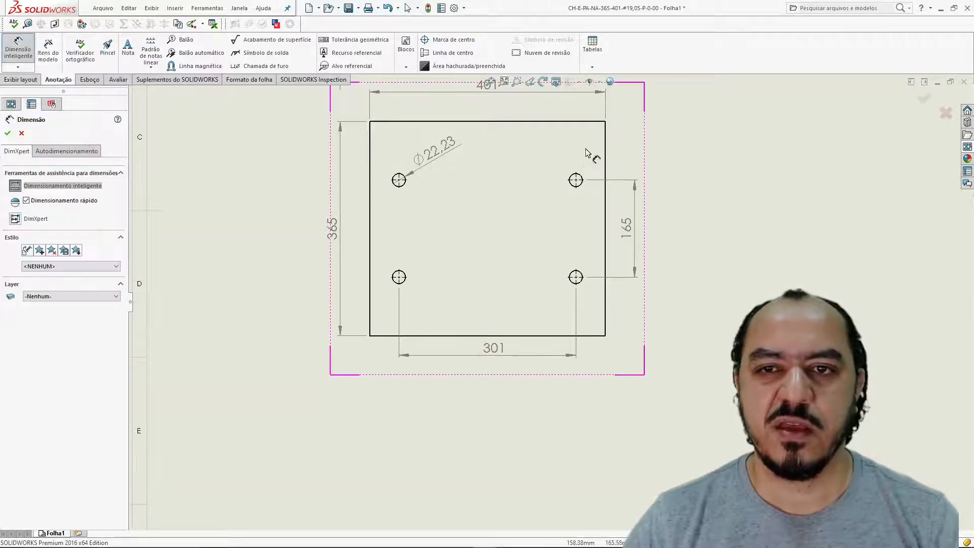
pyautogui.scroll(-5, 587, 152)
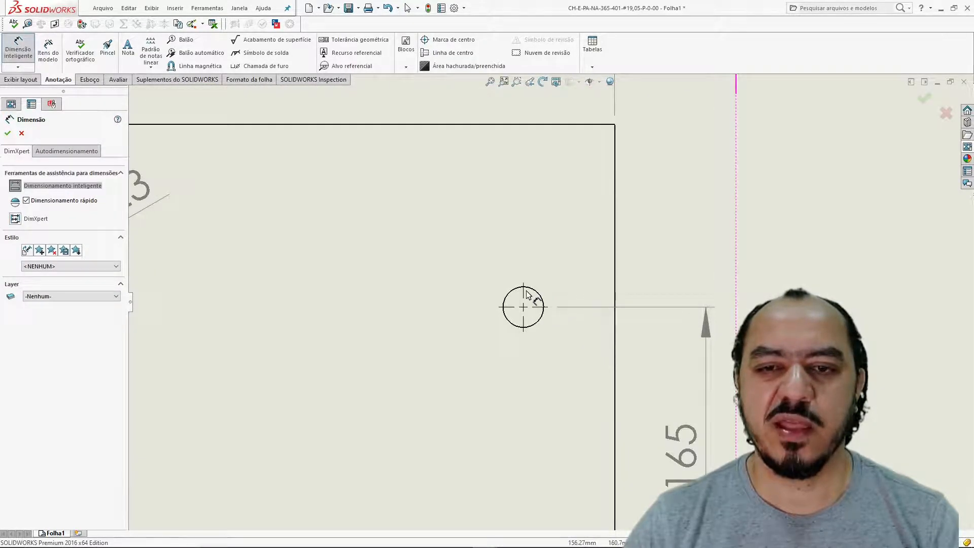
pyautogui.click(530, 293)
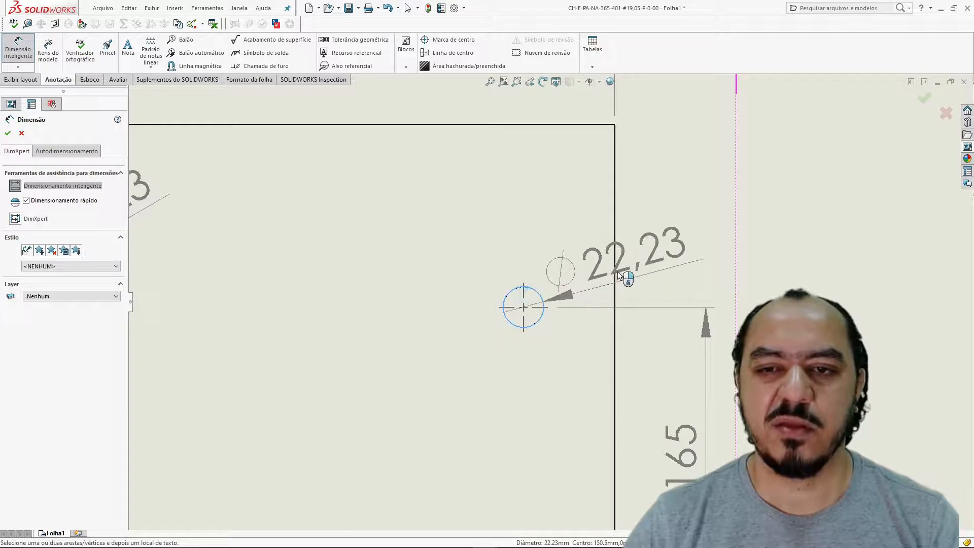
pyautogui.click(615, 279)
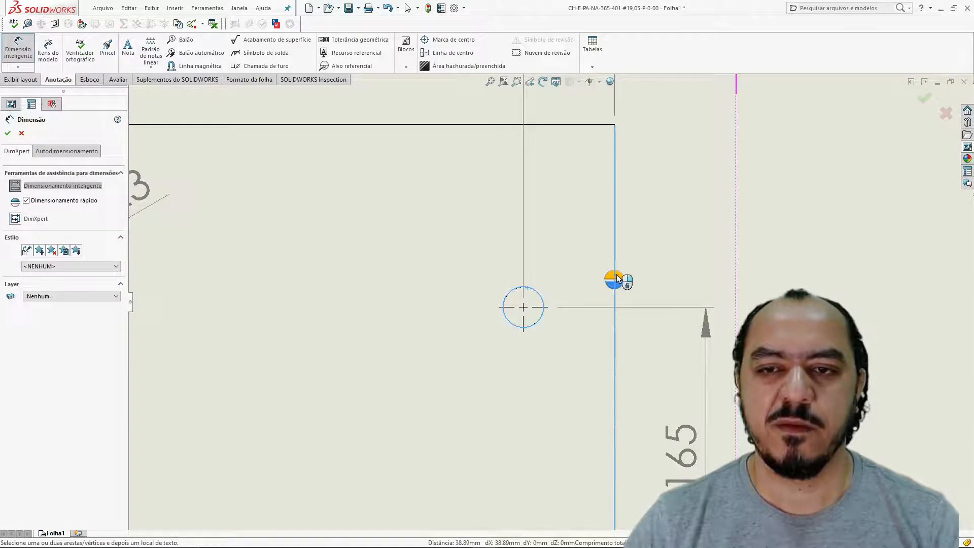
pyautogui.click(615, 276)
pyautogui.scroll(3, 627, 277)
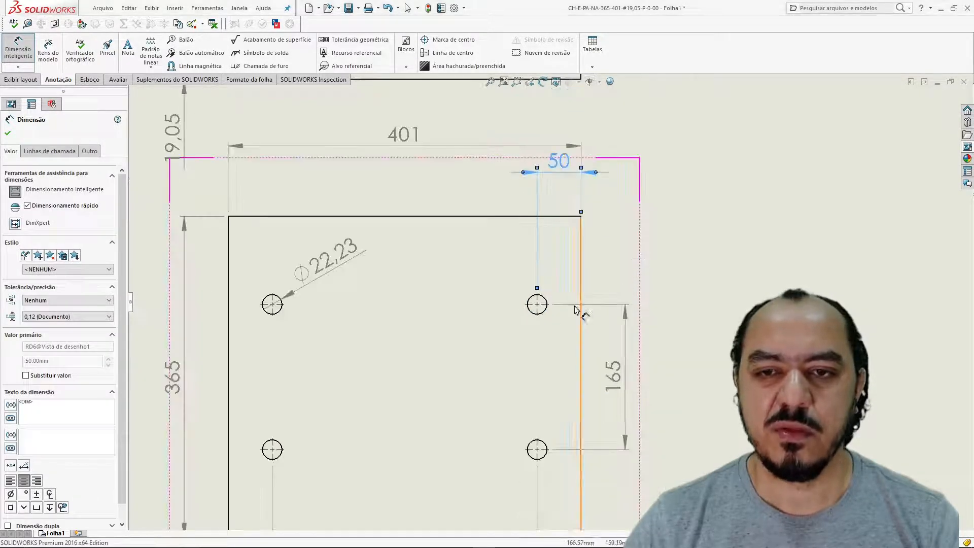
# Dimension the vertical distance from the plate's top edge to the upper-right hole, and delete the stray diameter dimension on that hole
pyautogui.click(542, 314)
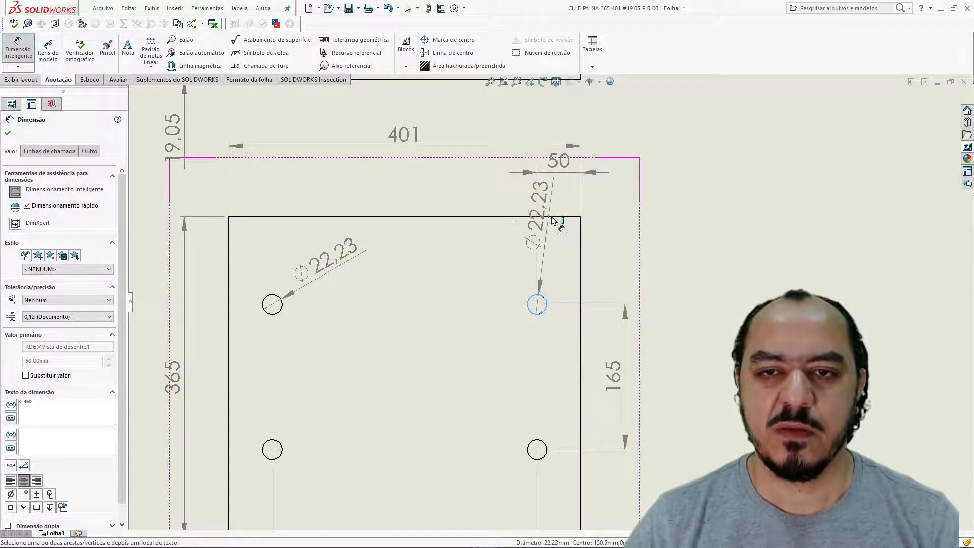
pyautogui.click(567, 221)
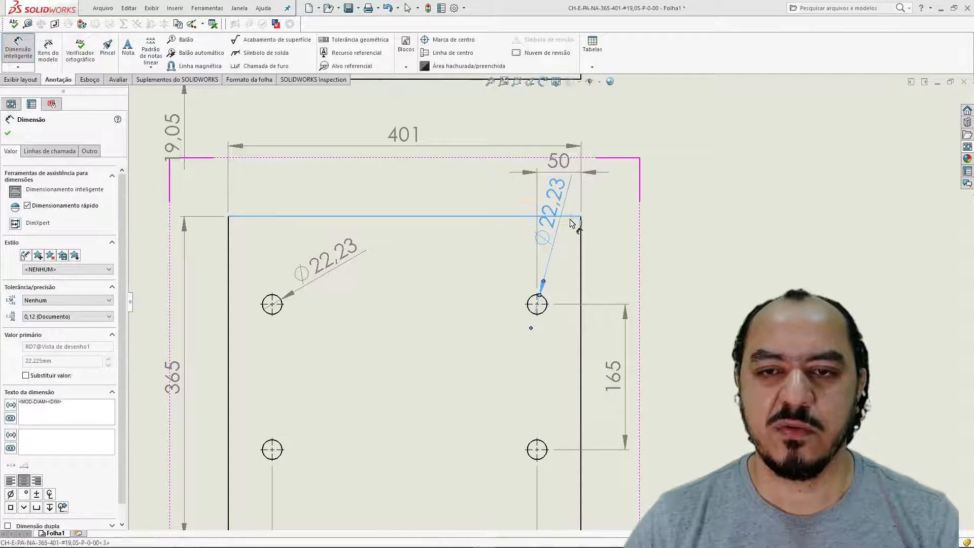
pyautogui.click(547, 300)
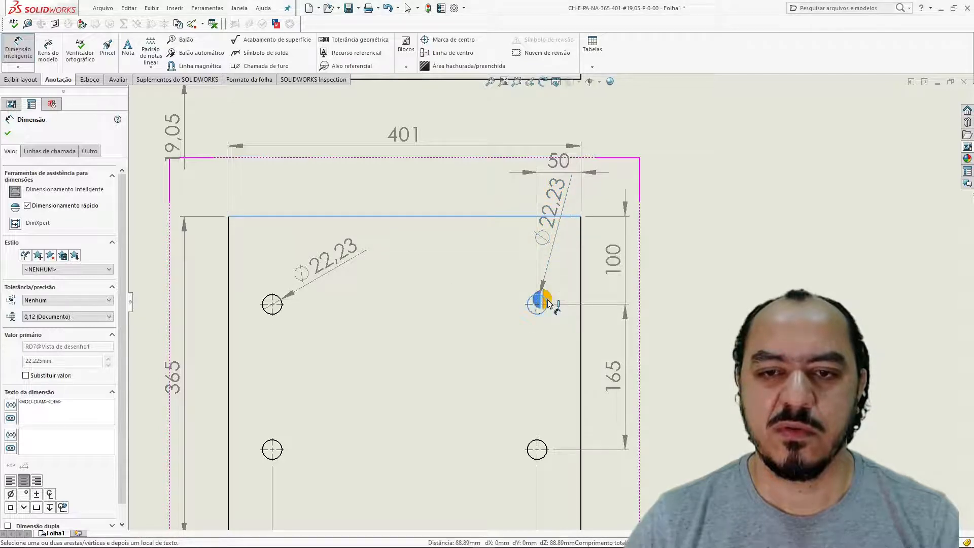
pyautogui.click(547, 303)
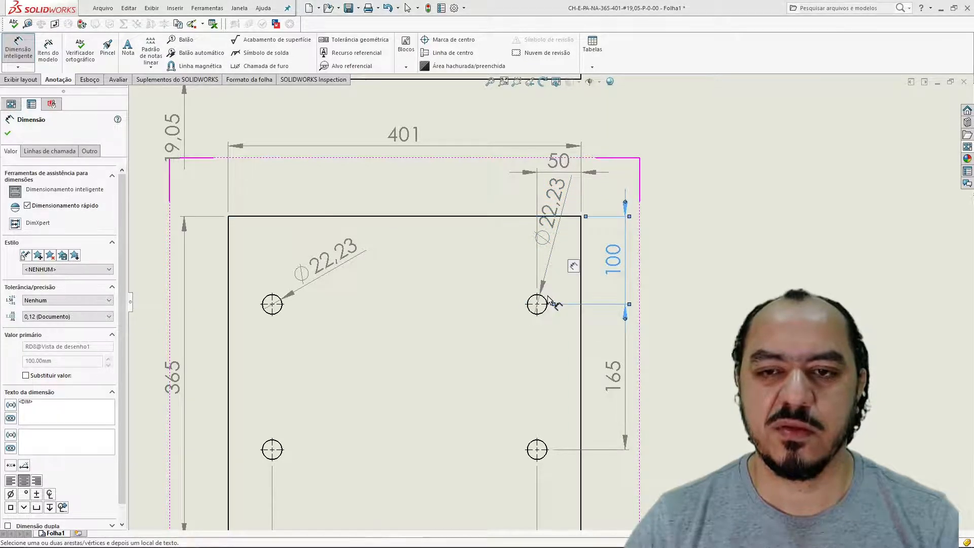
pyautogui.press('Escape')
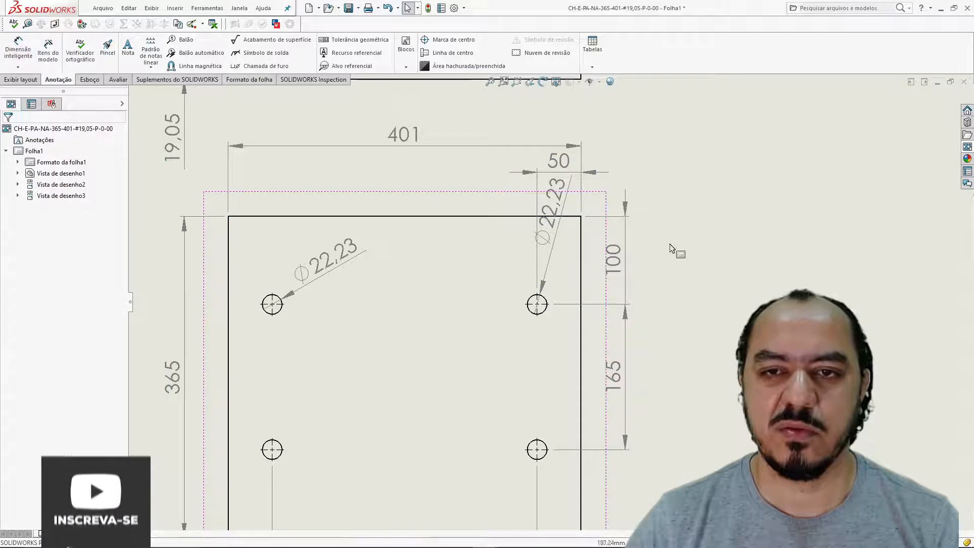
pyautogui.click(553, 212)
pyautogui.press('Delete')
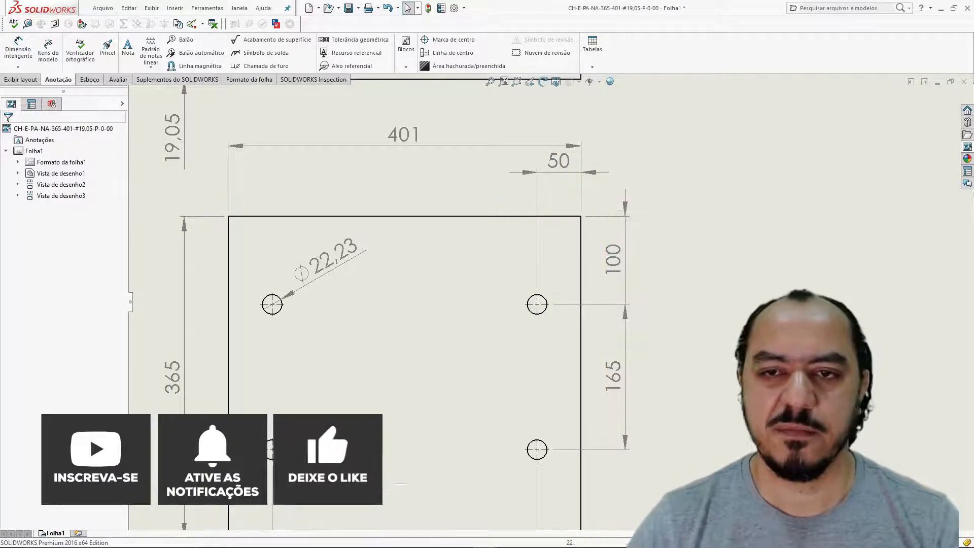
# Dimension the vertical distance from the lower-right hole to the plate's bottom edge, in line with the other right-side dimensions, and end the command
pyautogui.moveTo(711, 315); pyautogui.dragTo(680, 243, button='middle')
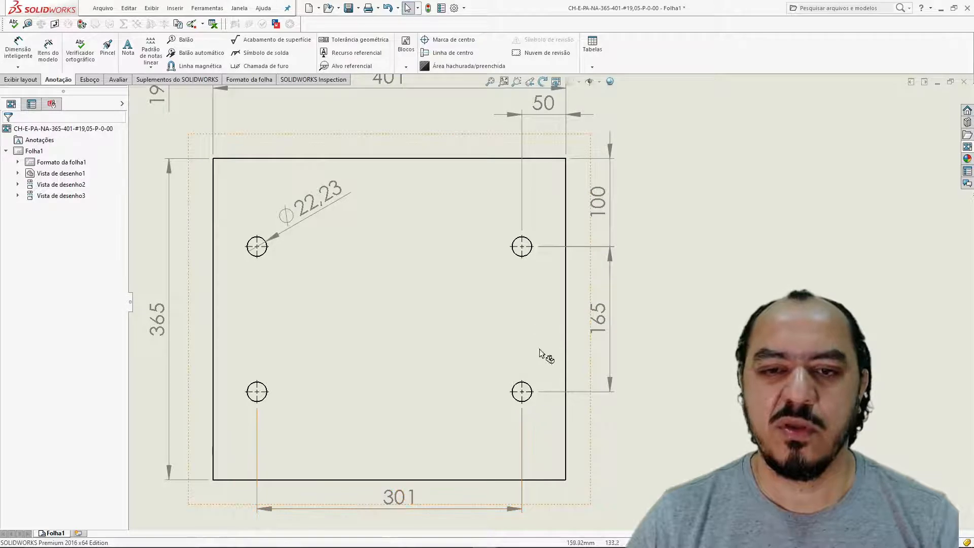
pyautogui.moveTo(275, 375); pyautogui.dragTo(326, 363, button='middle')
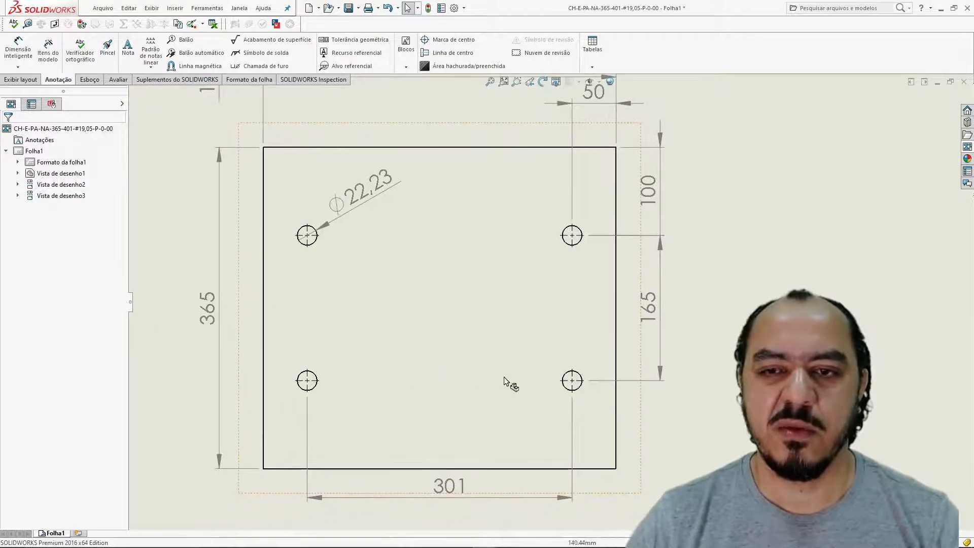
pyautogui.scroll(-1, 534, 364)
pyautogui.scroll(1, 769, 397)
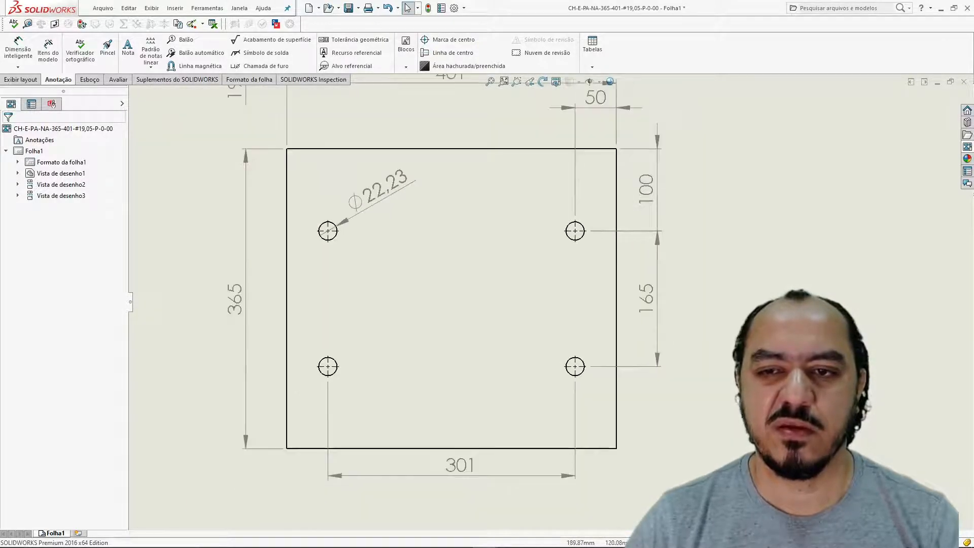
pyautogui.moveTo(769, 398); pyautogui.dragTo(684, 426, button='middle')
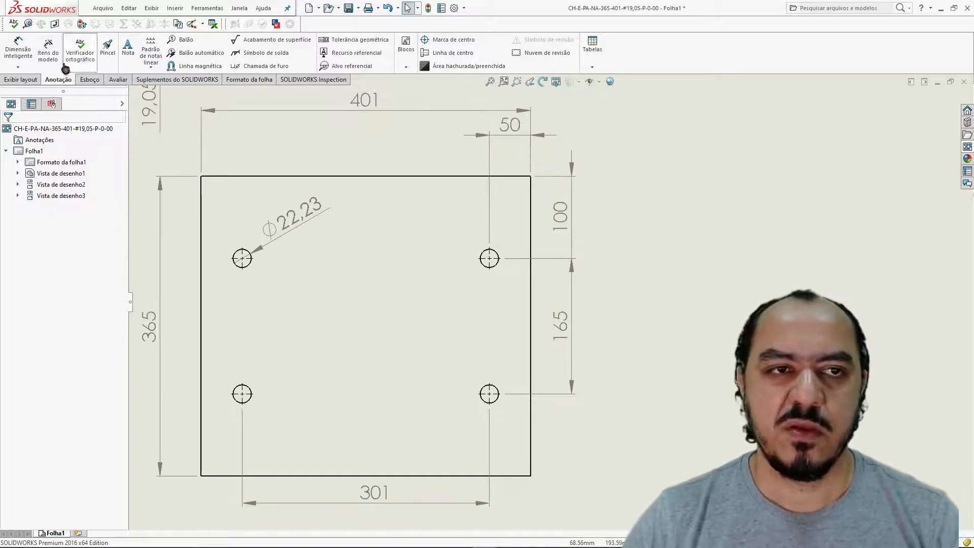
pyautogui.click(18, 49)
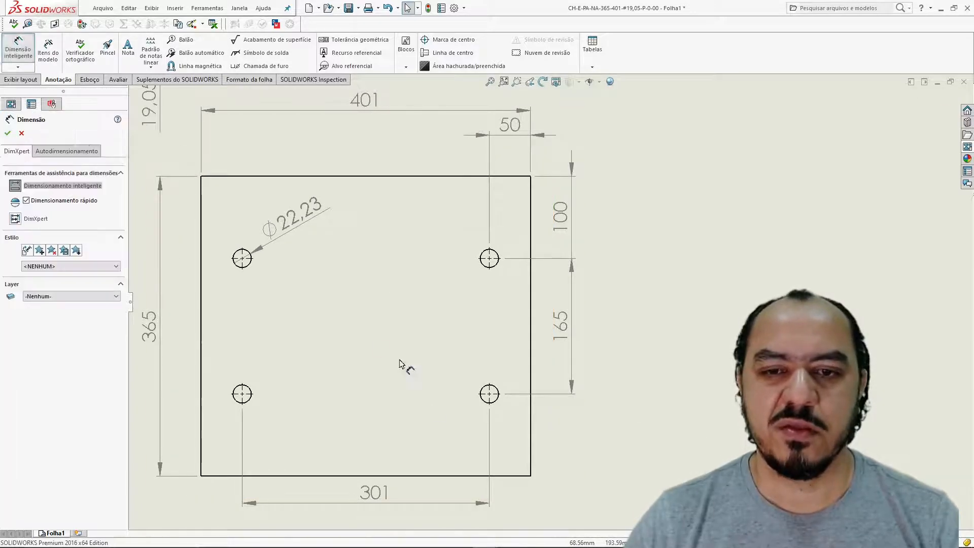
pyautogui.click(496, 402)
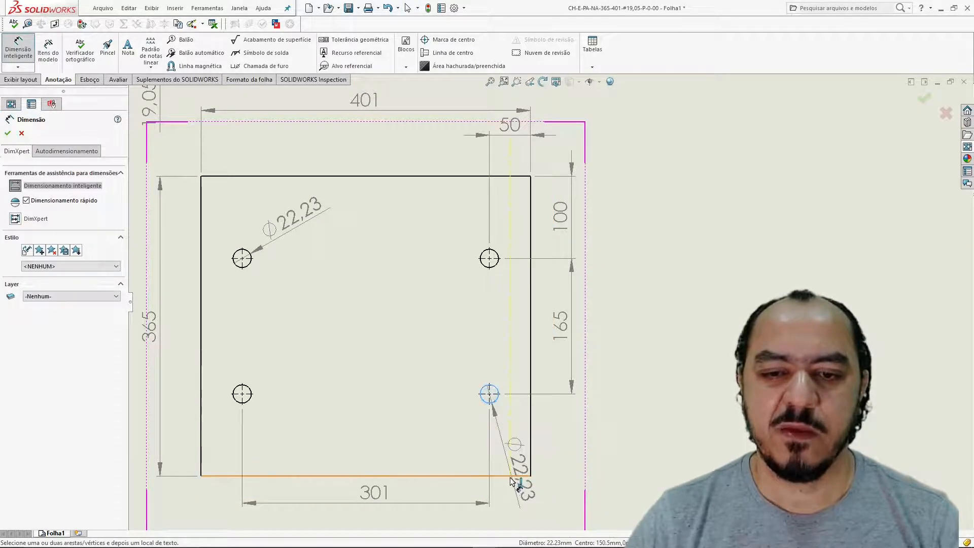
pyautogui.click(510, 477)
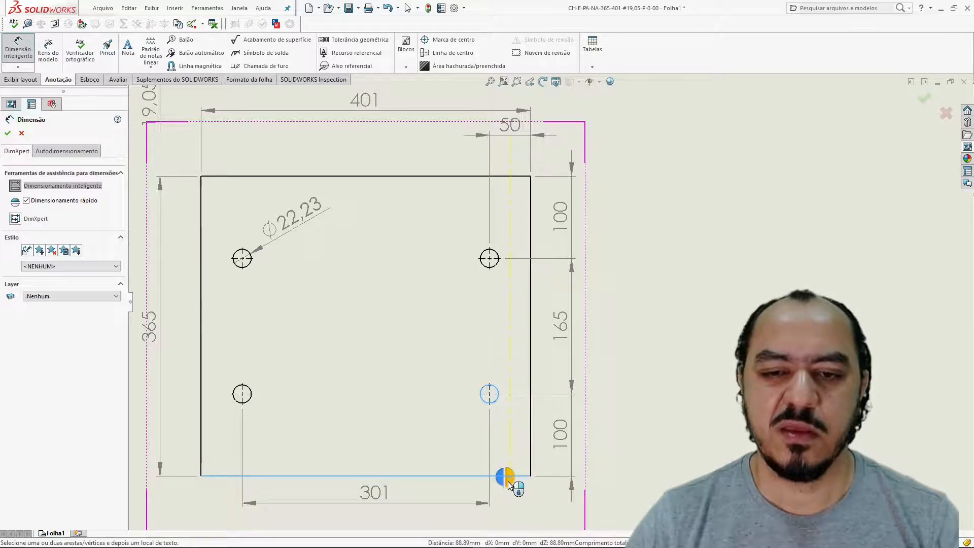
pyautogui.click(509, 483)
pyautogui.press('Escape')
# Save the drawing and its referenced part, storing the drawing as CH-E-PA-NA-365-401-#19,05-P-0-00 in the Peças folder
pyautogui.scroll(3, 617, 376)
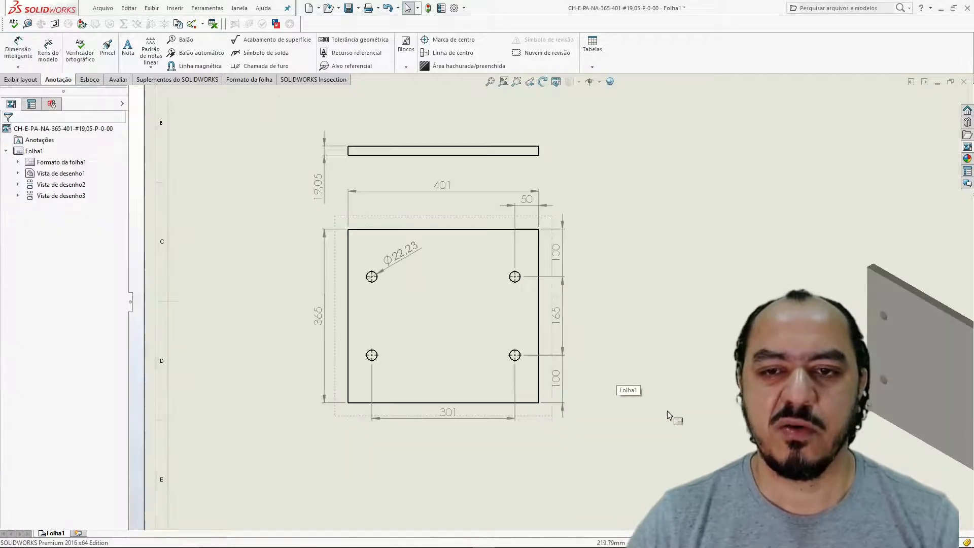
pyautogui.scroll(-2, 325, 401)
pyautogui.moveTo(841, 280); pyautogui.dragTo(804, 299, button='middle')
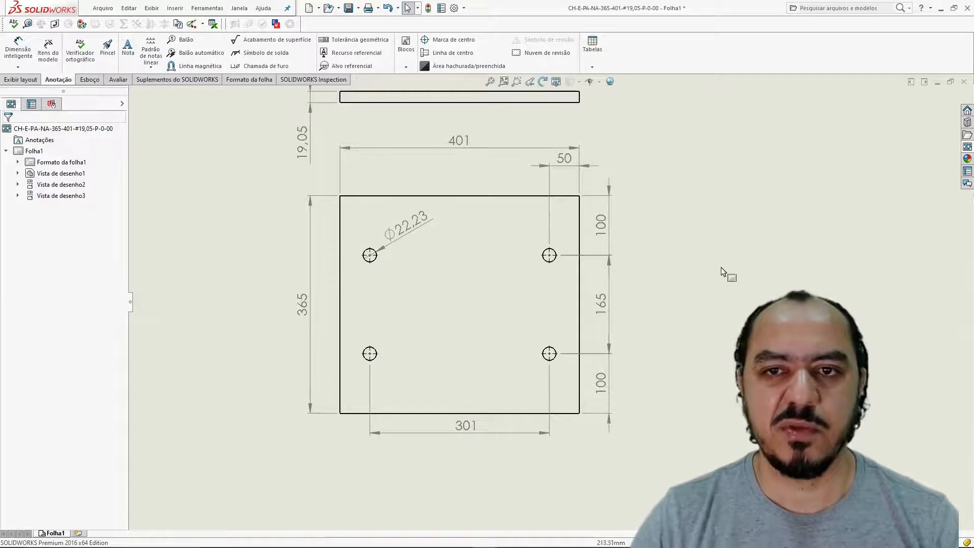
pyautogui.moveTo(724, 272); pyautogui.dragTo(594, 339, button='middle')
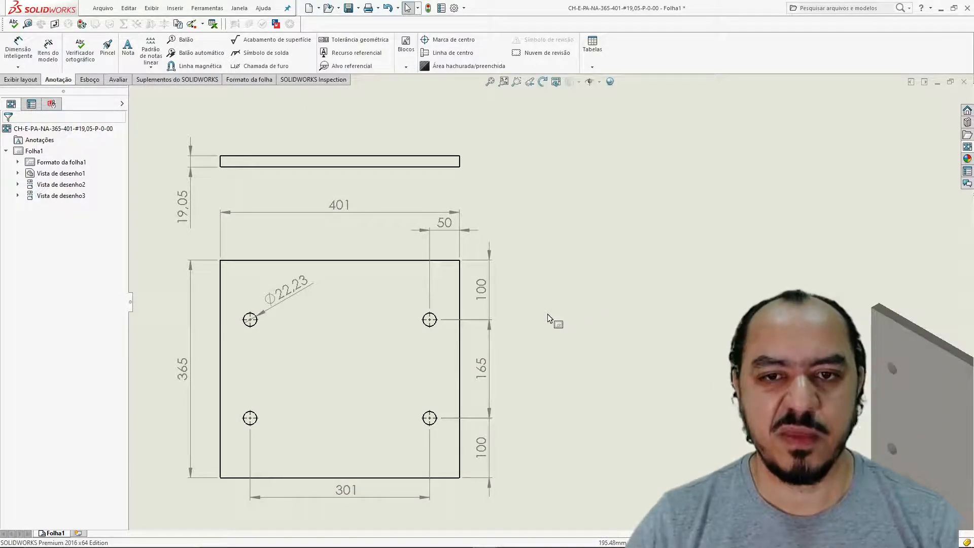
pyautogui.scroll(8, 548, 318)
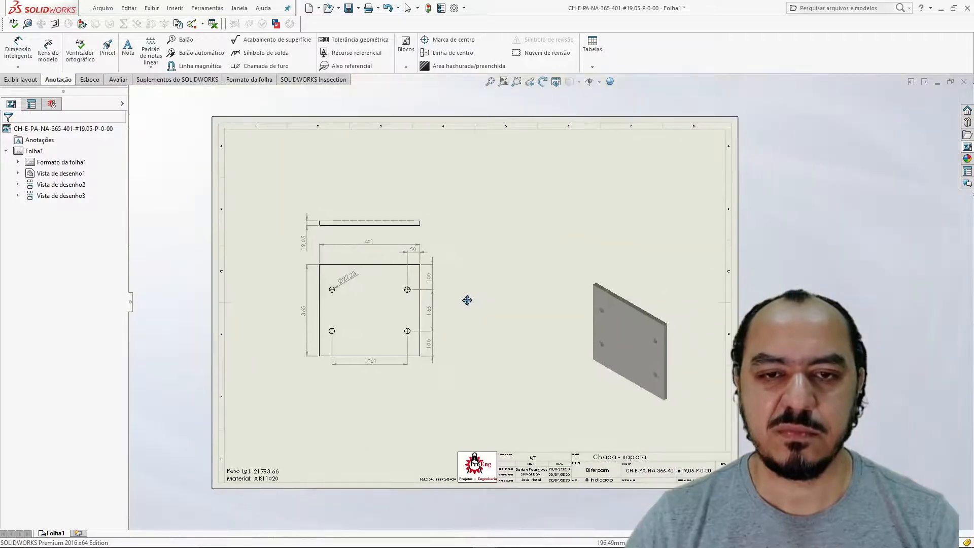
pyautogui.scroll(-1, 458, 285)
pyautogui.moveTo(483, 331); pyautogui.dragTo(491, 298, button='middle')
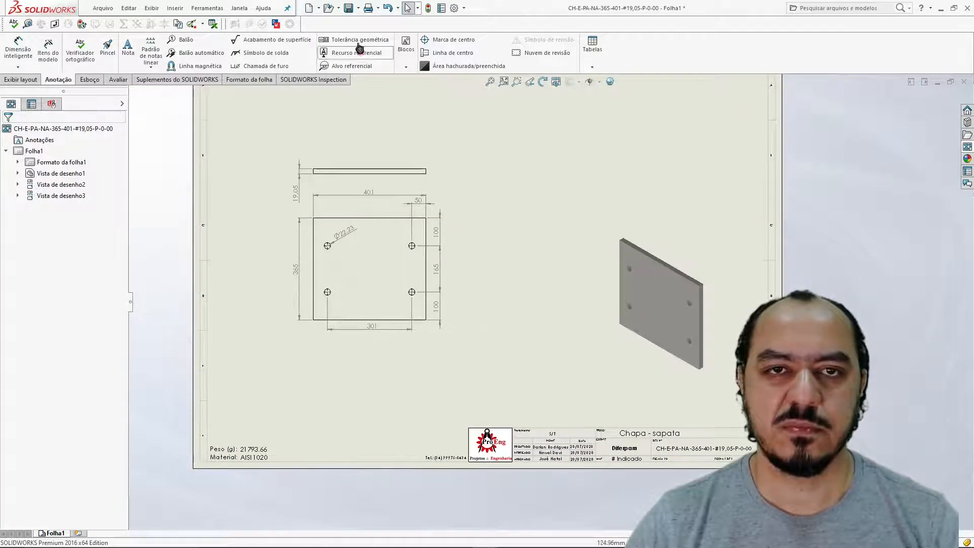
pyautogui.click(349, 7)
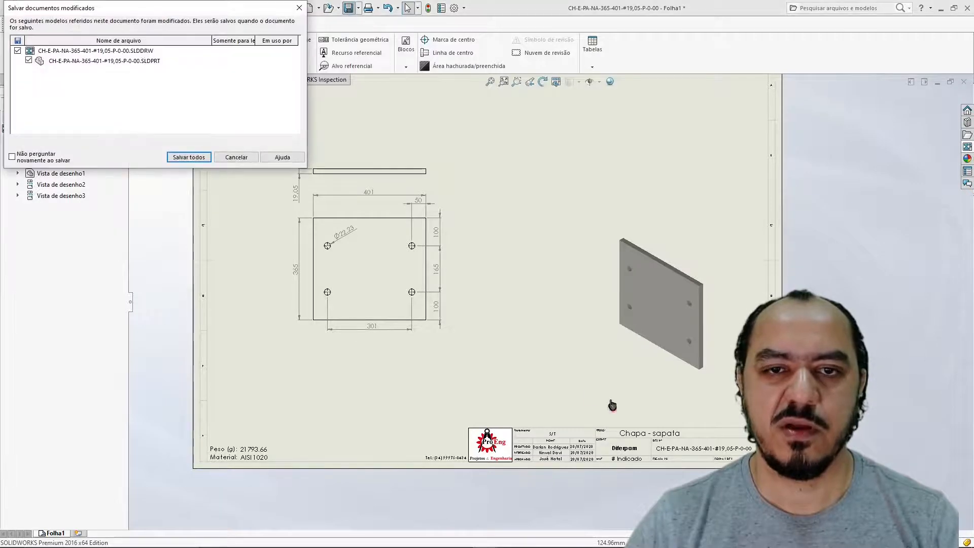
pyautogui.click(184, 159)
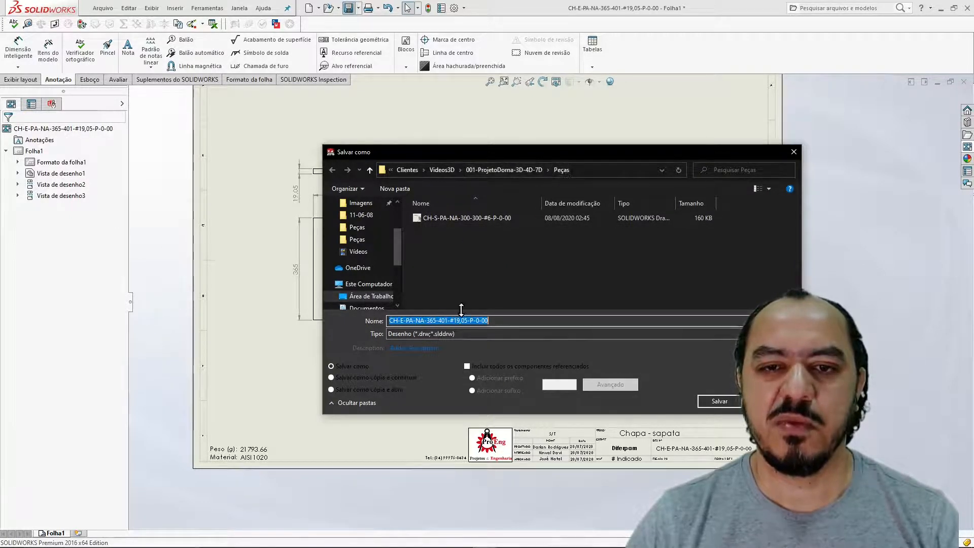
pyautogui.click(713, 406)
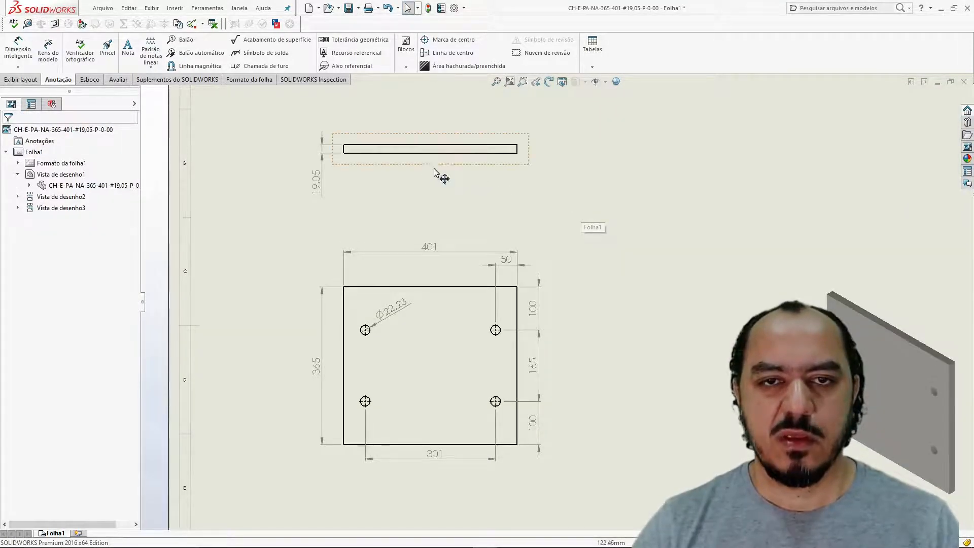
# Place a note without a leader just below the plate's thin upper view, reading "V. Frontal"
pyautogui.click(130, 56)
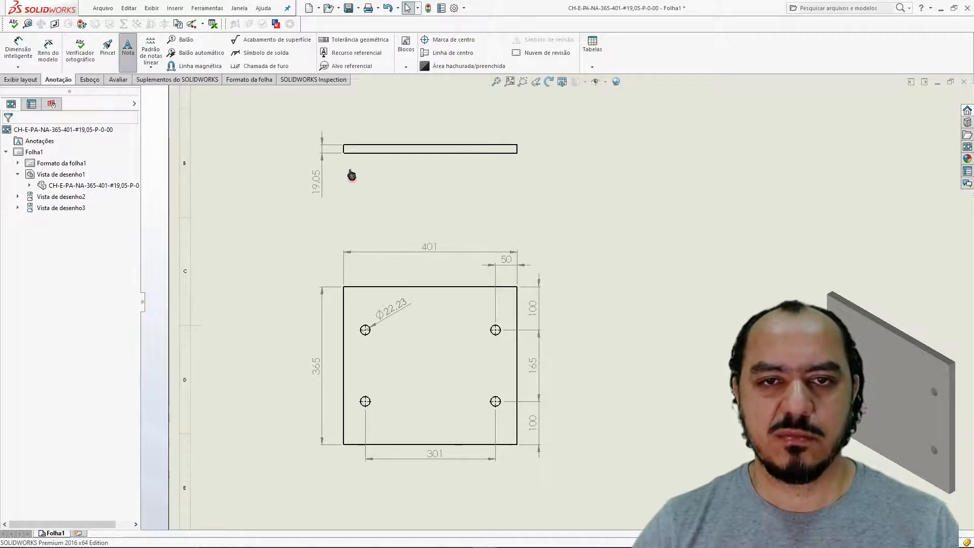
pyautogui.click(424, 170)
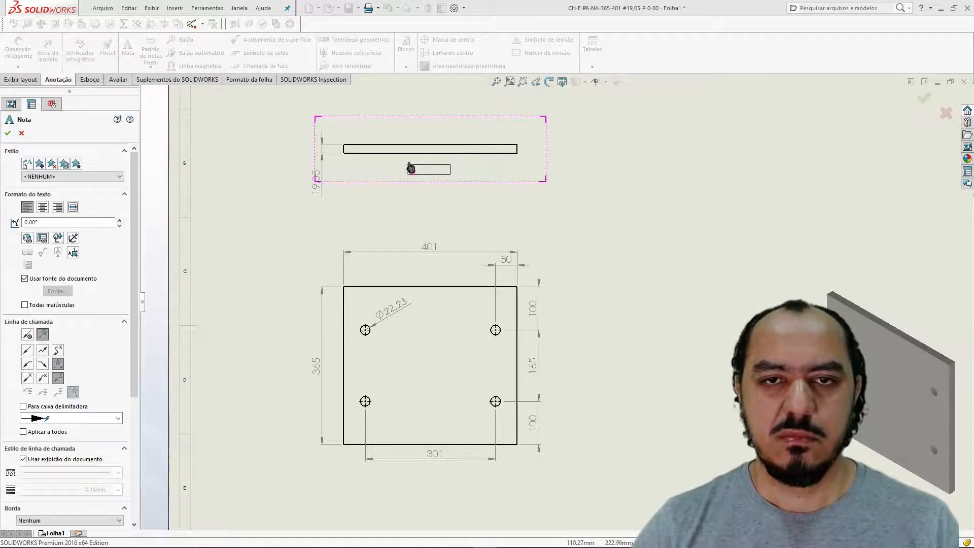
pyautogui.write('XXXXXX')
pyautogui.click(411, 167)
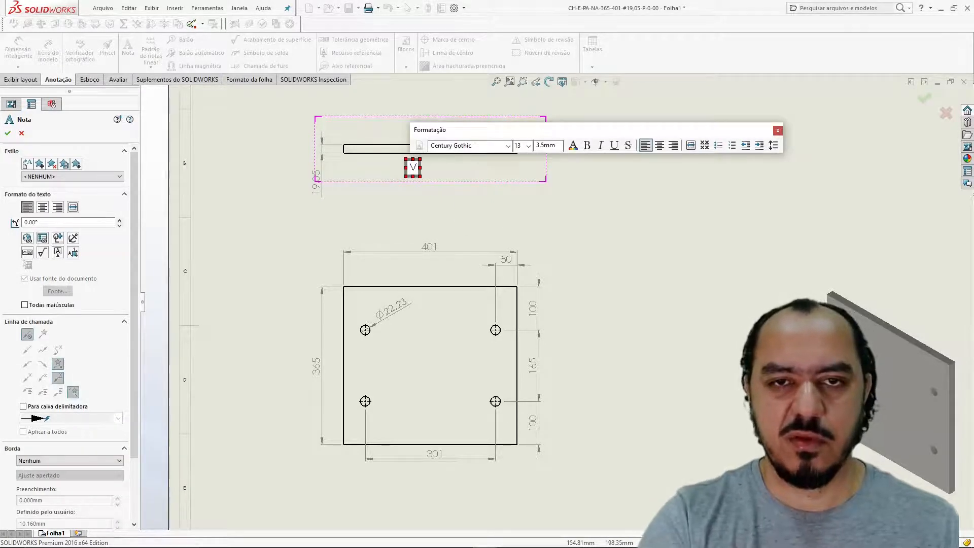
pyautogui.write('V')
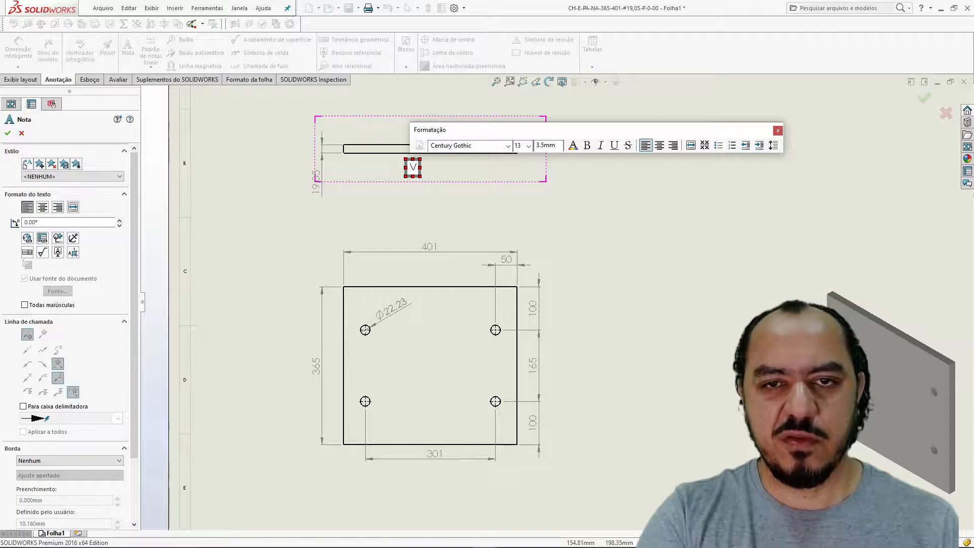
pyautogui.write('.')
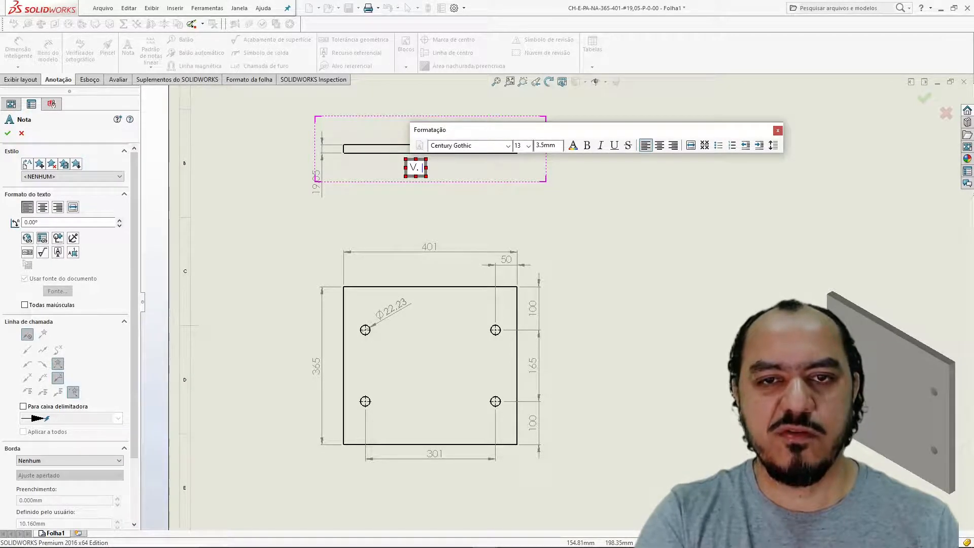
pyautogui.write(' Frontal')
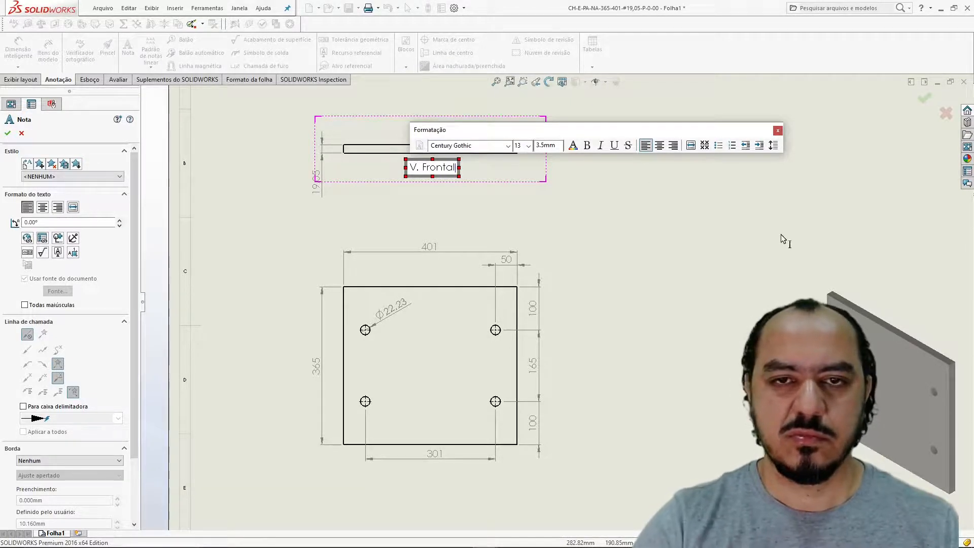
# Replace the note's whole text with the capitalised label "V. FRONTAL"
pyautogui.hotkey('ctrl', 'a')
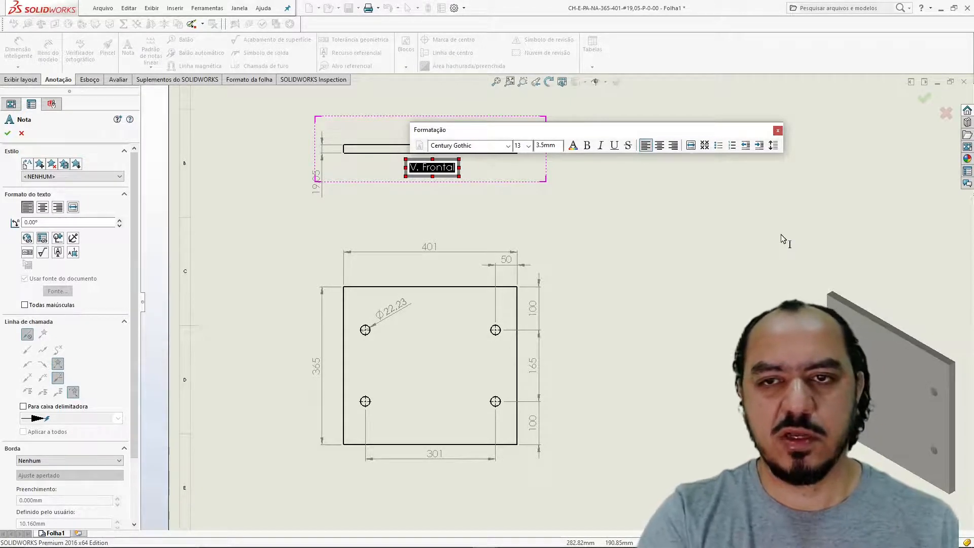
pyautogui.write('V')
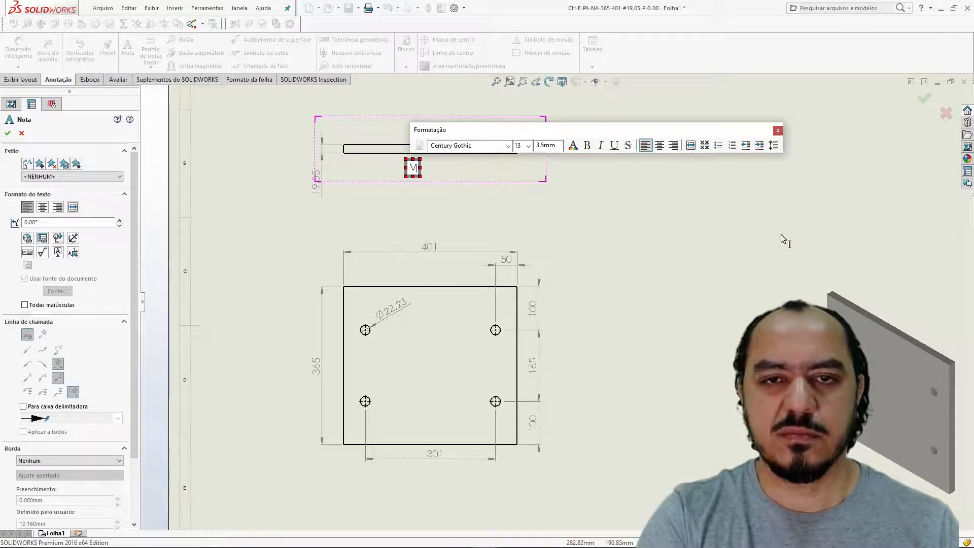
pyautogui.write('. FRONTAL')
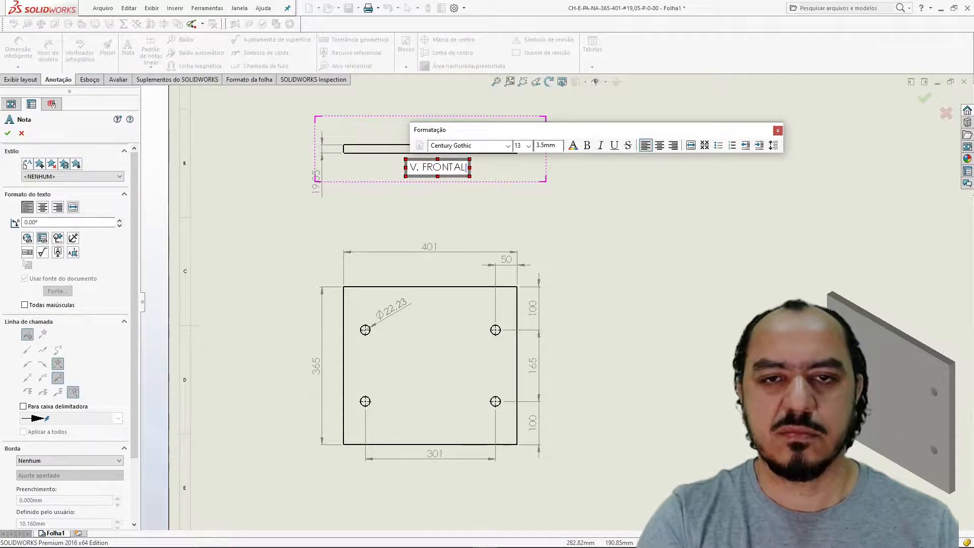
# Finish the front-view label and place a note without a leader just below the plate's four-hole view, reading "V. SUPERIOR"
pyautogui.hotkey('ctrl', 'a')
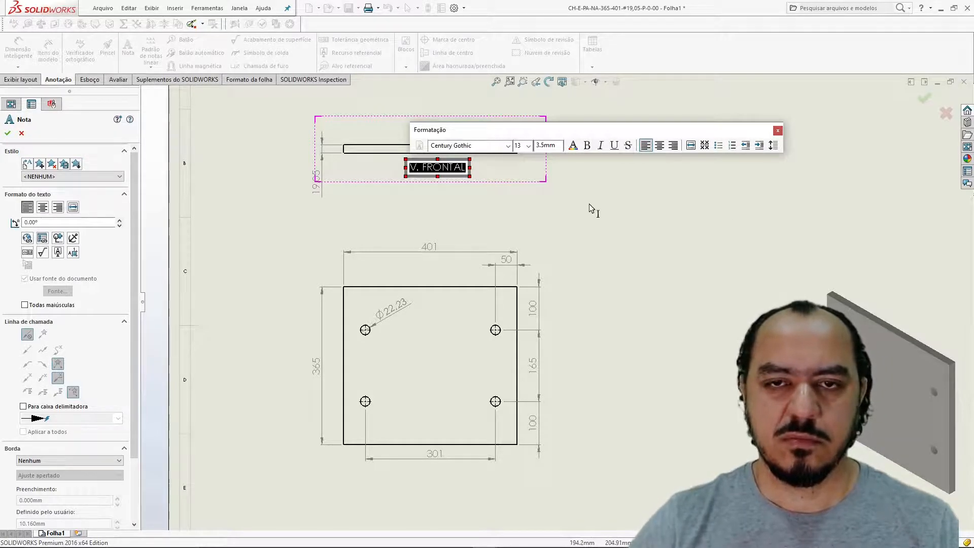
pyautogui.click(457, 220)
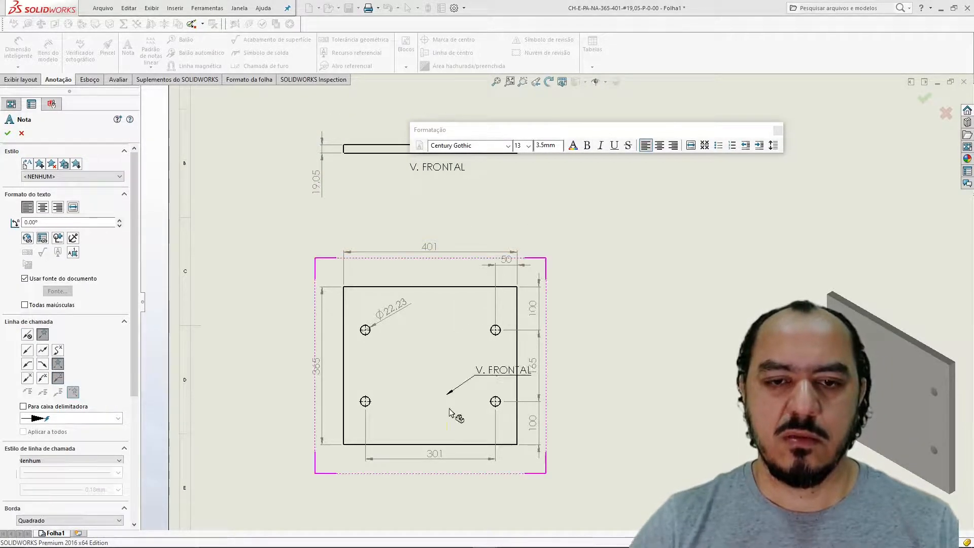
pyautogui.scroll(-3, 450, 410)
pyautogui.click(442, 399)
pyautogui.write('V. SU')
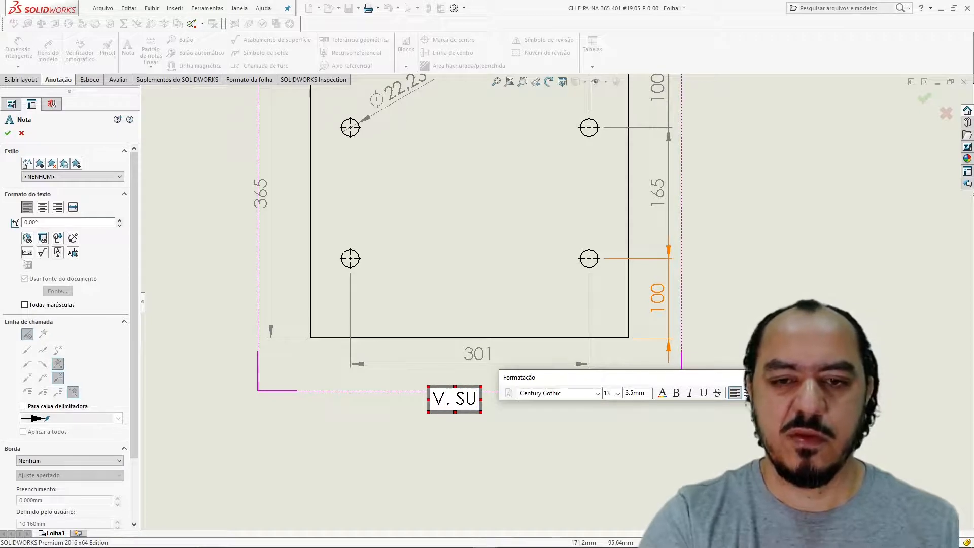
pyautogui.write('PERIOR')
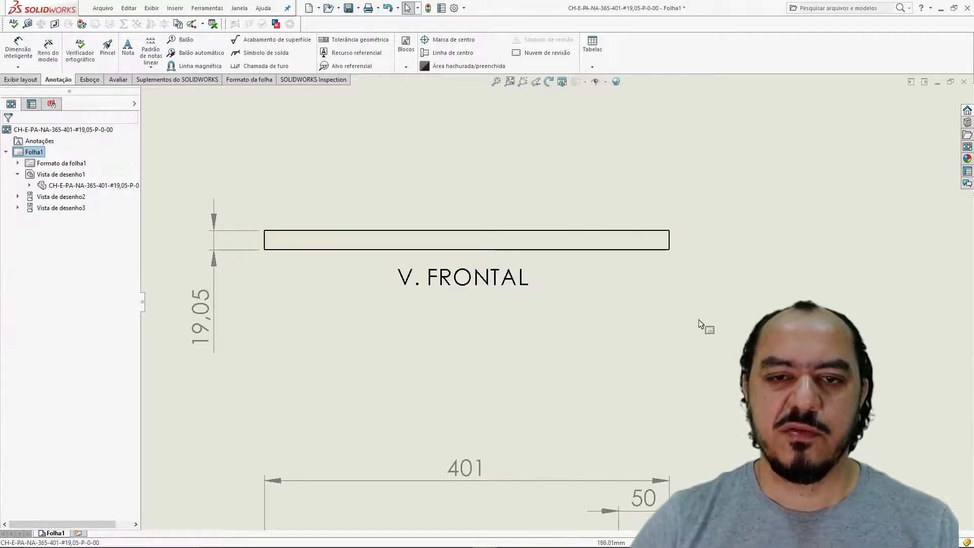
# Place a note without a leader beneath the shaded isometric view, reading "V. ISOMÉTRICA", and end the note command
pyautogui.scroll(3, 637, 234)
pyautogui.scroll(-3, 601, 189)
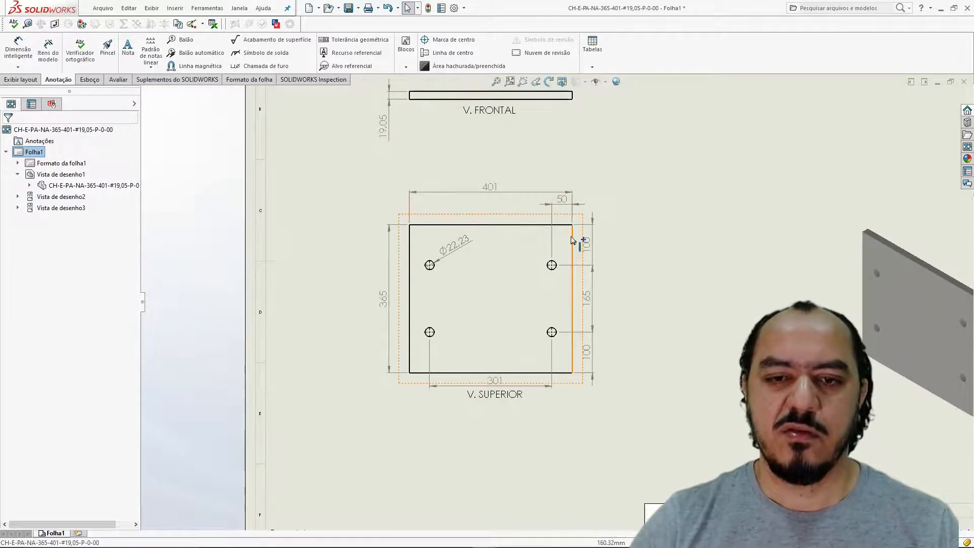
pyautogui.scroll(-2, 404, 339)
pyautogui.moveTo(681, 326); pyautogui.dragTo(318, 332, button='middle')
pyautogui.scroll(3, 548, 342)
pyautogui.moveTo(663, 347); pyautogui.dragTo(478, 336, button='middle')
pyautogui.click(128, 47)
pyautogui.scroll(-1, 497, 397)
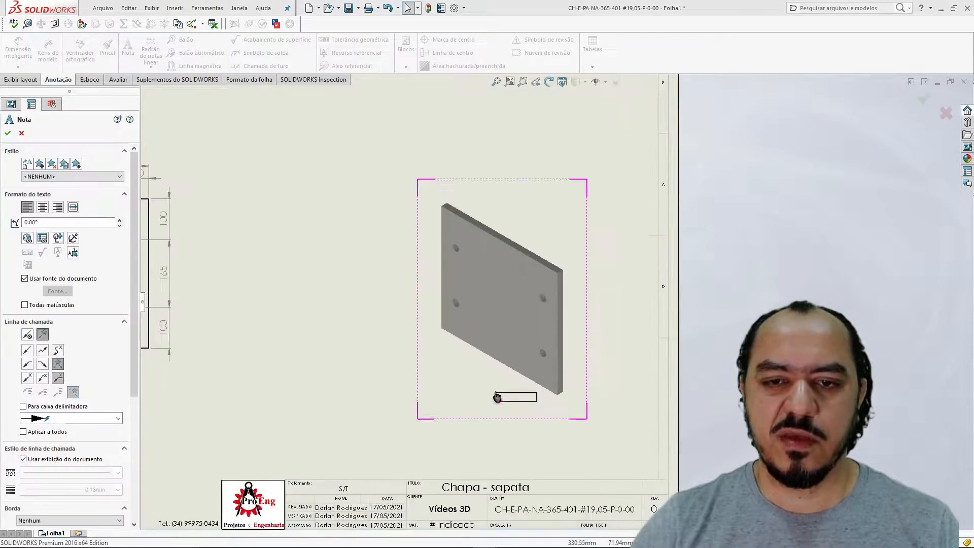
pyautogui.scroll(-1, 497, 396)
pyautogui.click(477, 385)
pyautogui.write('V')
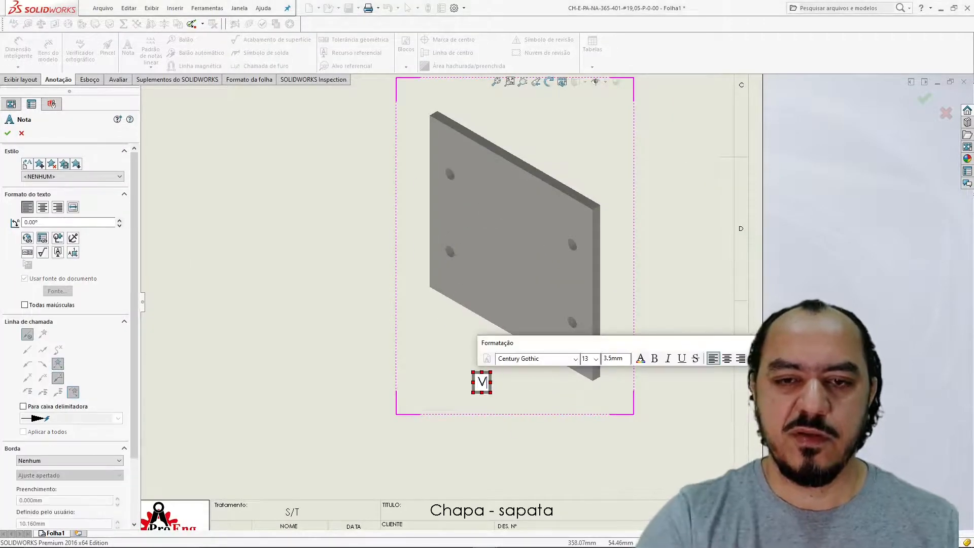
pyautogui.write('. ISOM')
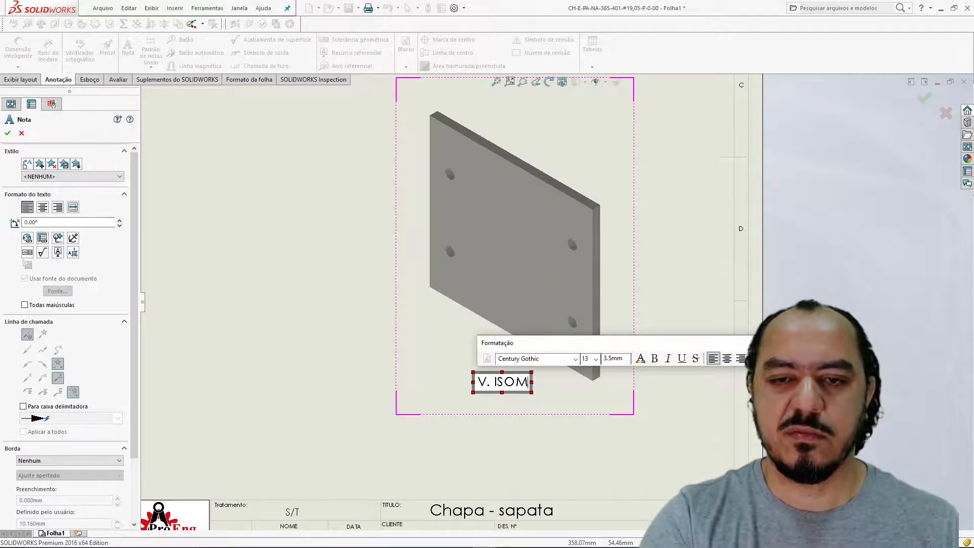
pyautogui.write('ÉTRICA')
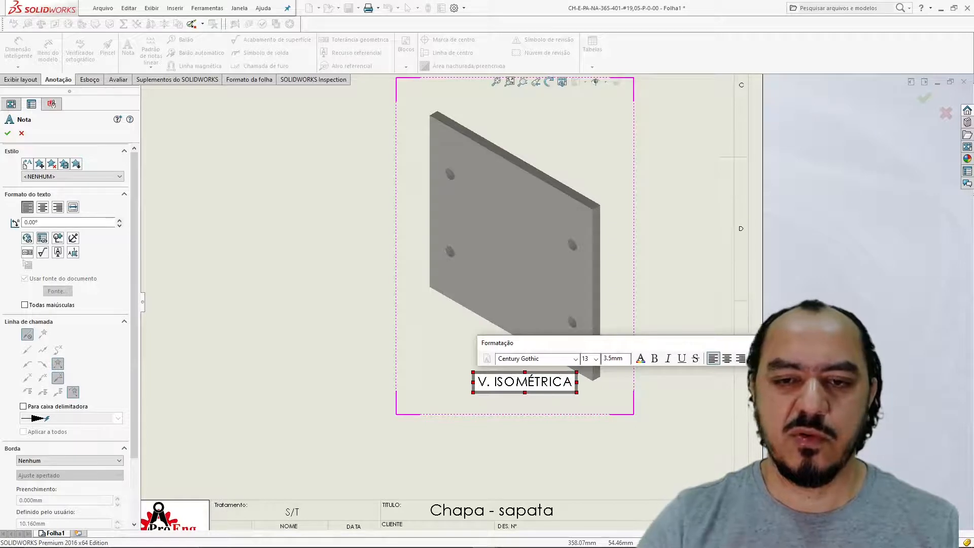
pyautogui.click(712, 395)
pyautogui.press('Escape')
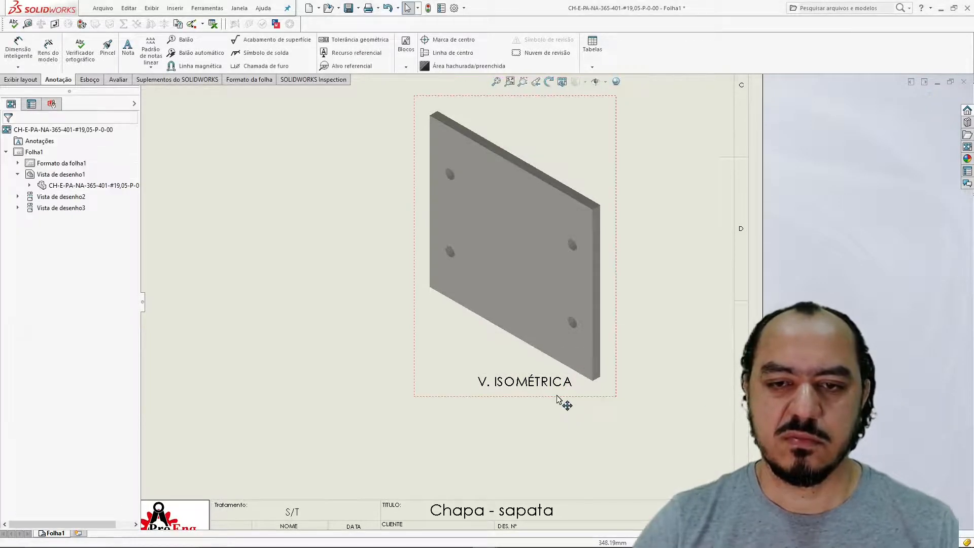
# Move the "V. ISOMÉTRICA" note farther left beneath the isometric view, clear of the plate's lower corner
pyautogui.moveTo(557, 399); pyautogui.dragTo(495, 382)
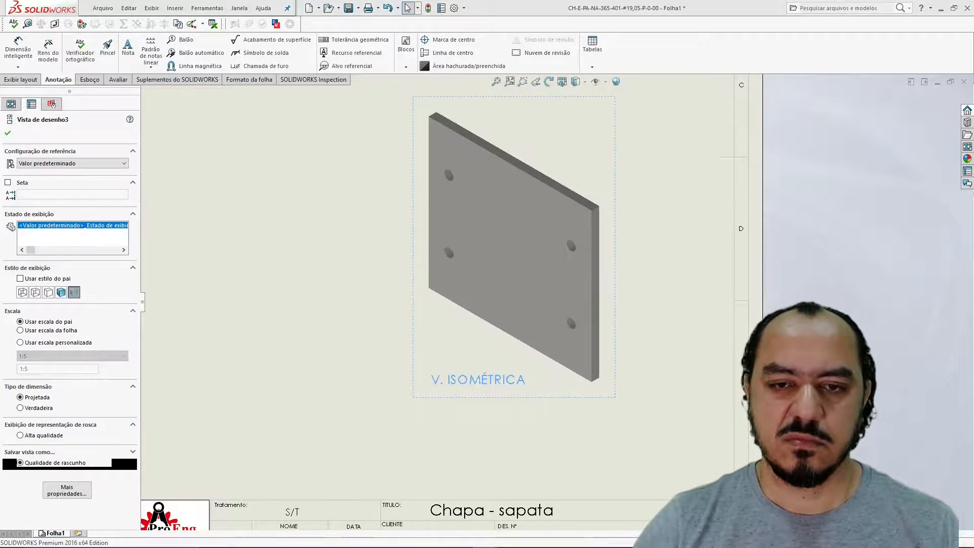
pyautogui.press('Escape')
pyautogui.click(461, 384)
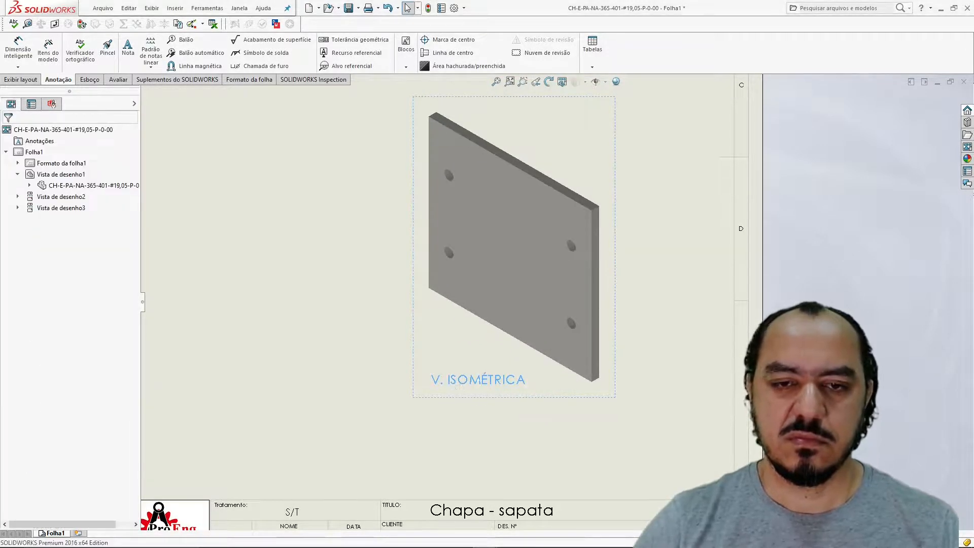
# Change the isometric view's note to read "V. 3D" and shift it slightly so it sits beneath the plate
pyautogui.doubleClick(462, 384)
pyautogui.click(451, 382)
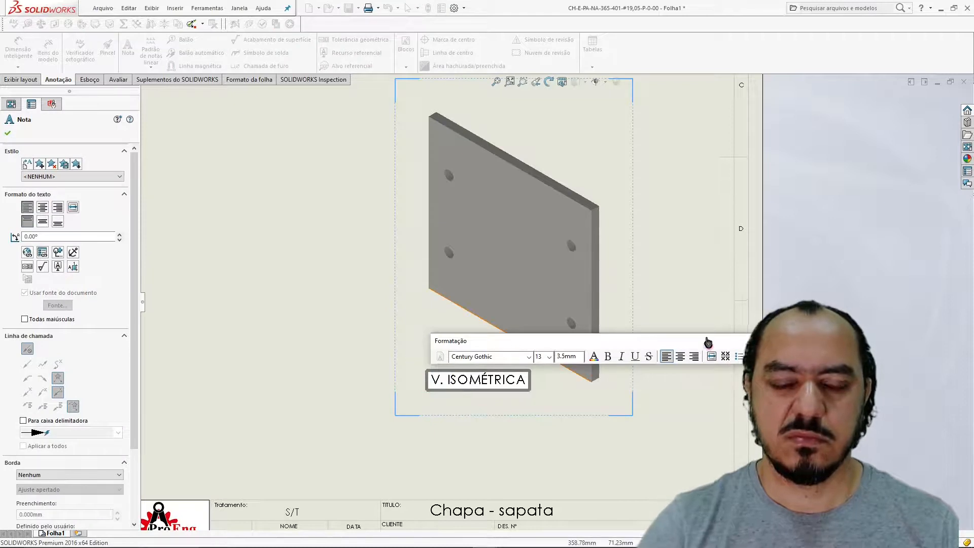
pyautogui.hotkey('shift', 'End')
pyautogui.write('3d')
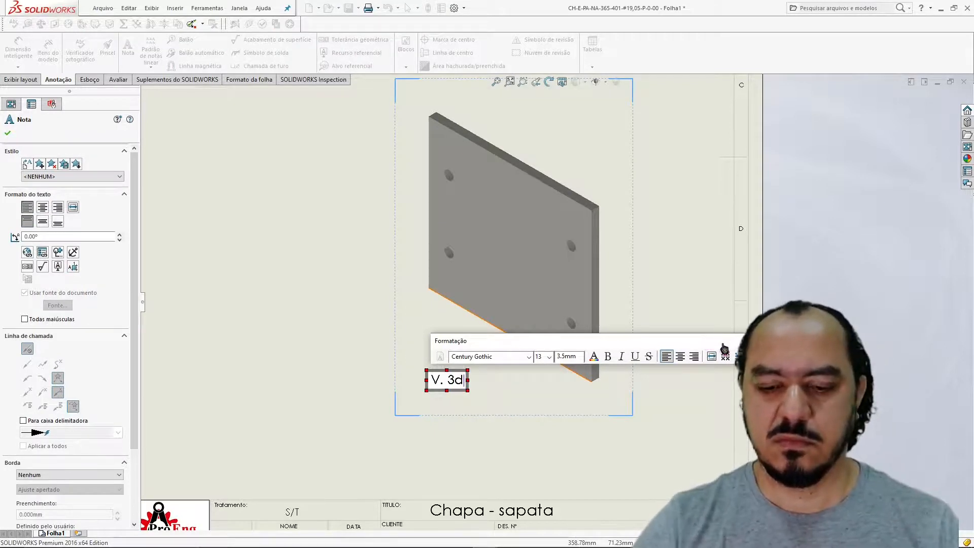
pyautogui.press('BackSpace')
pyautogui.write('D')
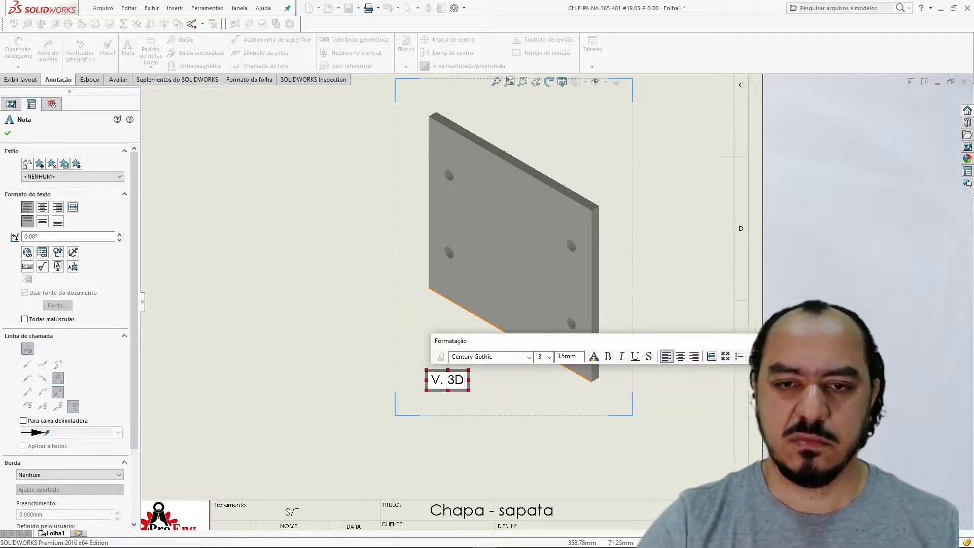
pyautogui.click(681, 284)
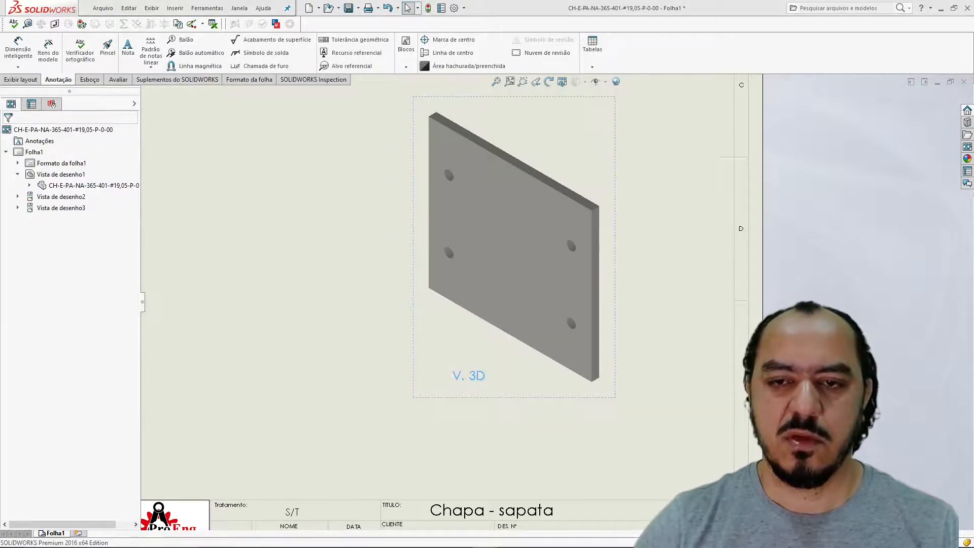
pyautogui.click(477, 381)
pyautogui.click(682, 403)
# Check the whole labelled sheet and save the base plate drawing
pyautogui.scroll(4, 682, 403)
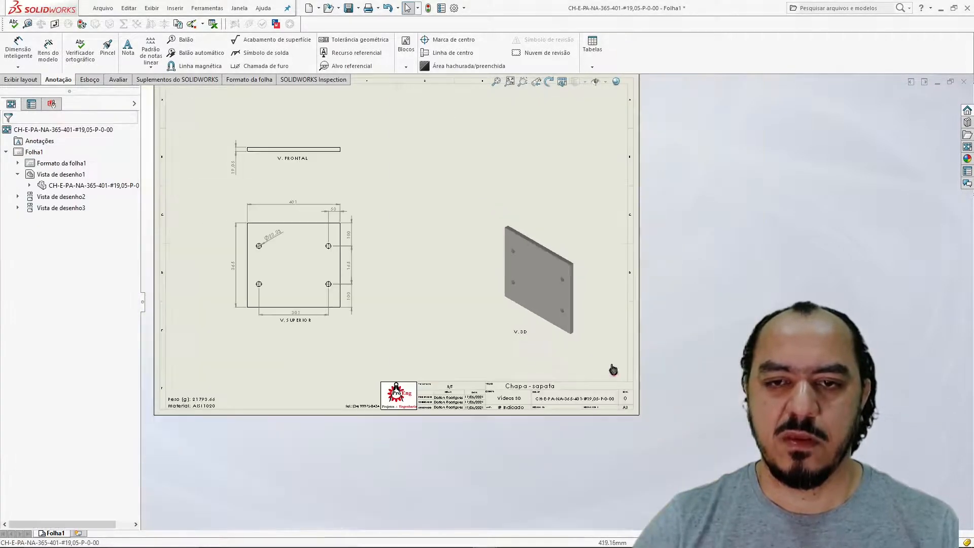
pyautogui.moveTo(497, 353); pyautogui.dragTo(613, 395, button='middle')
pyautogui.scroll(-1, 428, 319)
pyautogui.moveTo(519, 274)
pyautogui.mouseDown(button='middle')
pyautogui.moveTo(491, 320)
pyautogui.moveTo(484, 302)
pyautogui.mouseUp(button='middle')
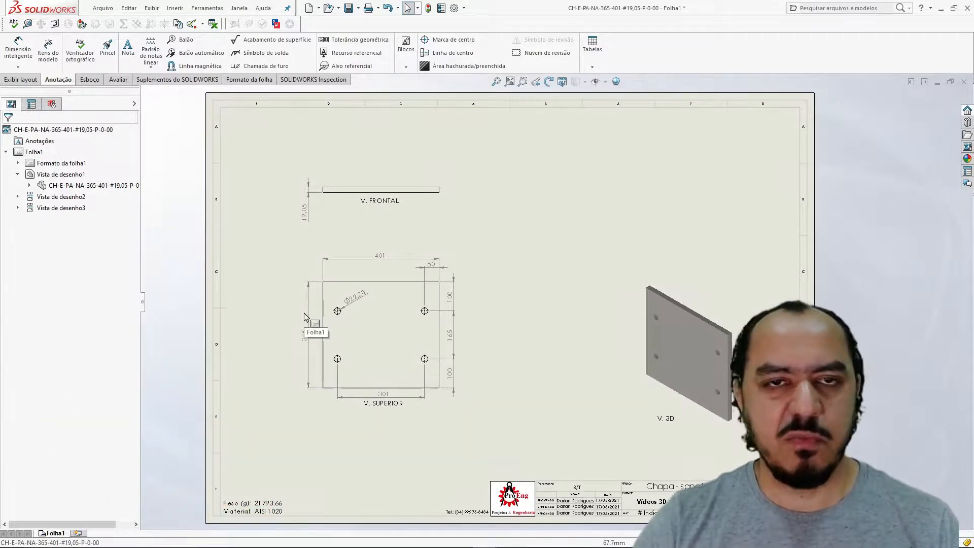
pyautogui.click(349, 10)
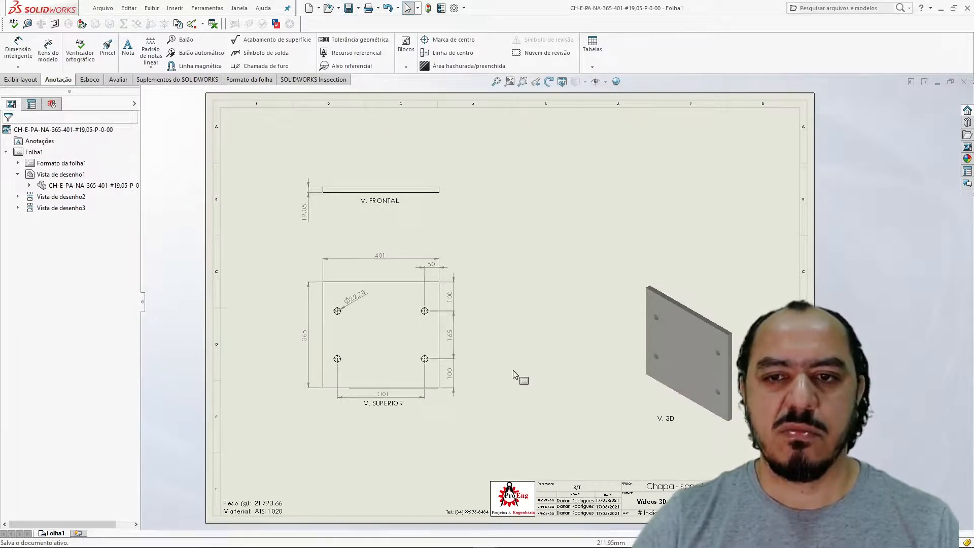